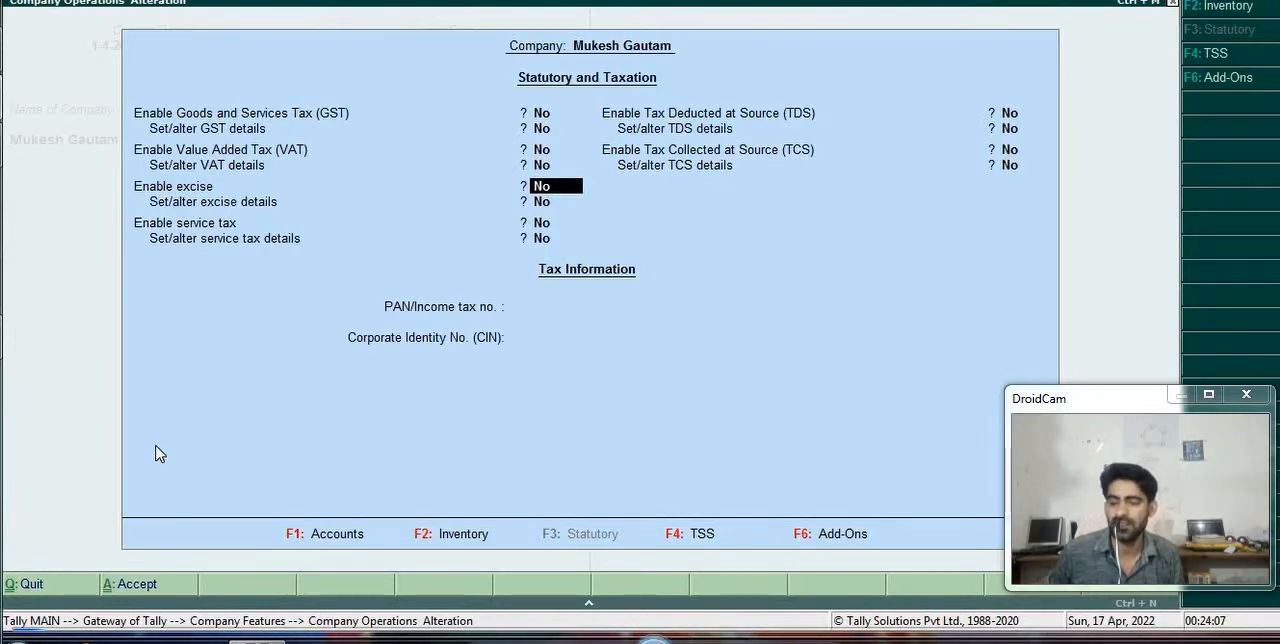
# - Enable Tax Deducted at Source (TDS) for the company and open its TDS details for alteration
pyautogui.press('Return')
pyautogui.press('y')
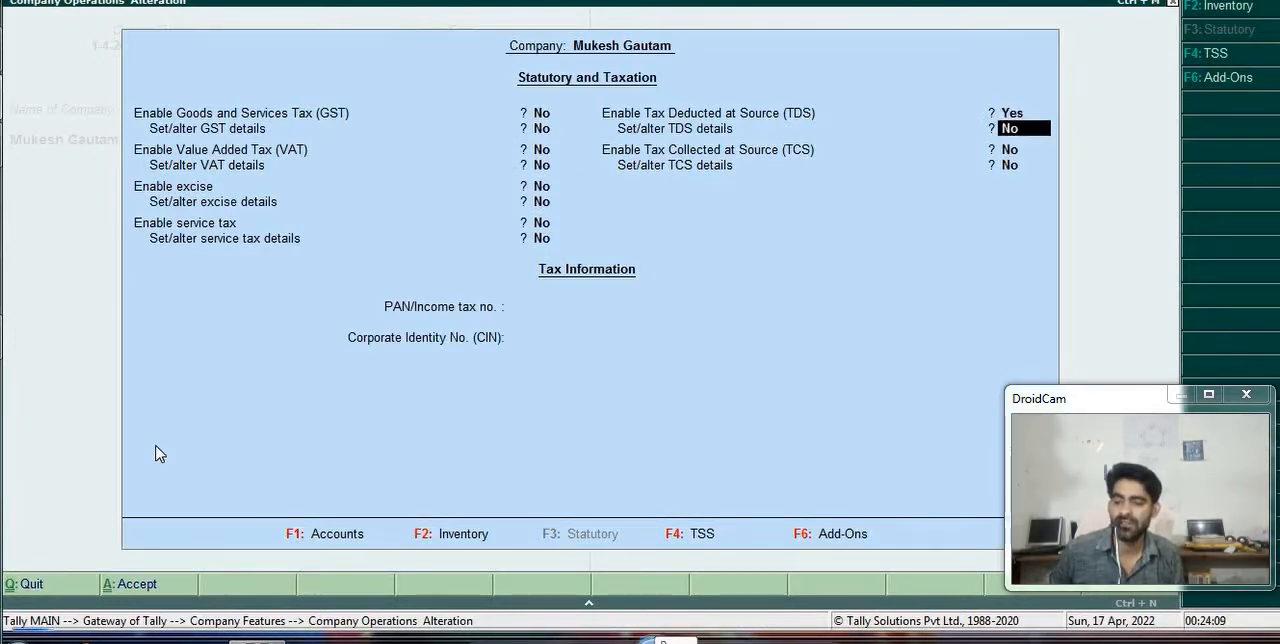
pyautogui.press('y')
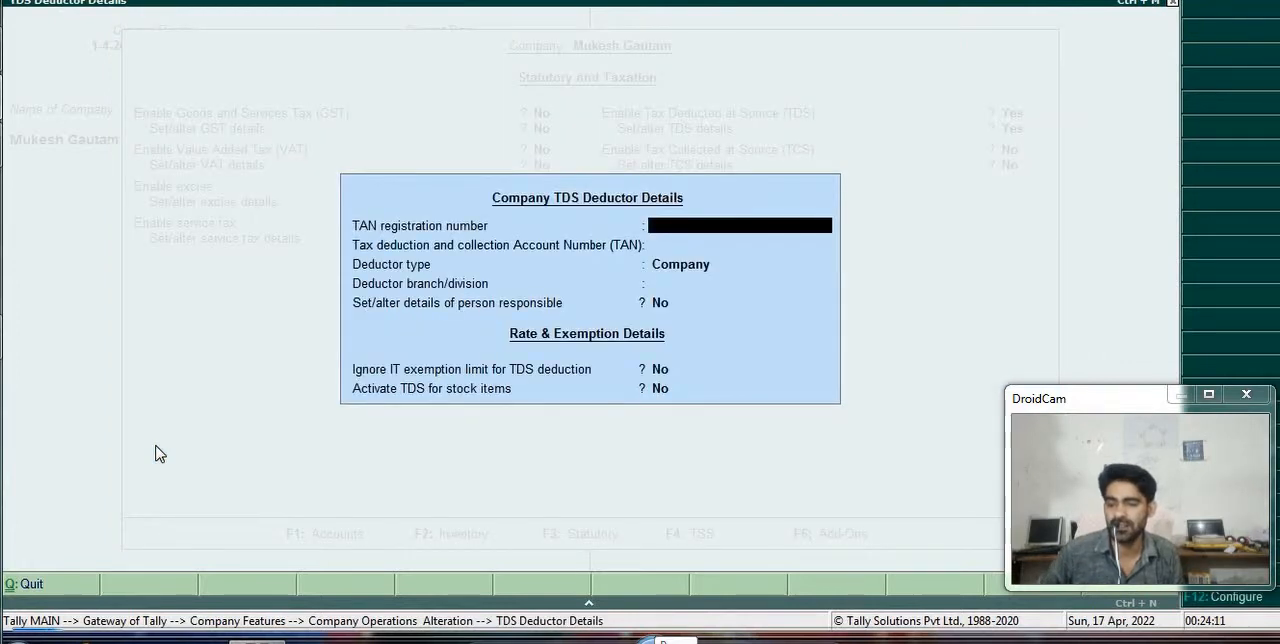
# - Enter the TAN registration number and the TAN, set the deductor type to Individual/HUF, and save the TDS and company feature settings
pyautogui.write('SO-001')
pyautogui.press('Return')
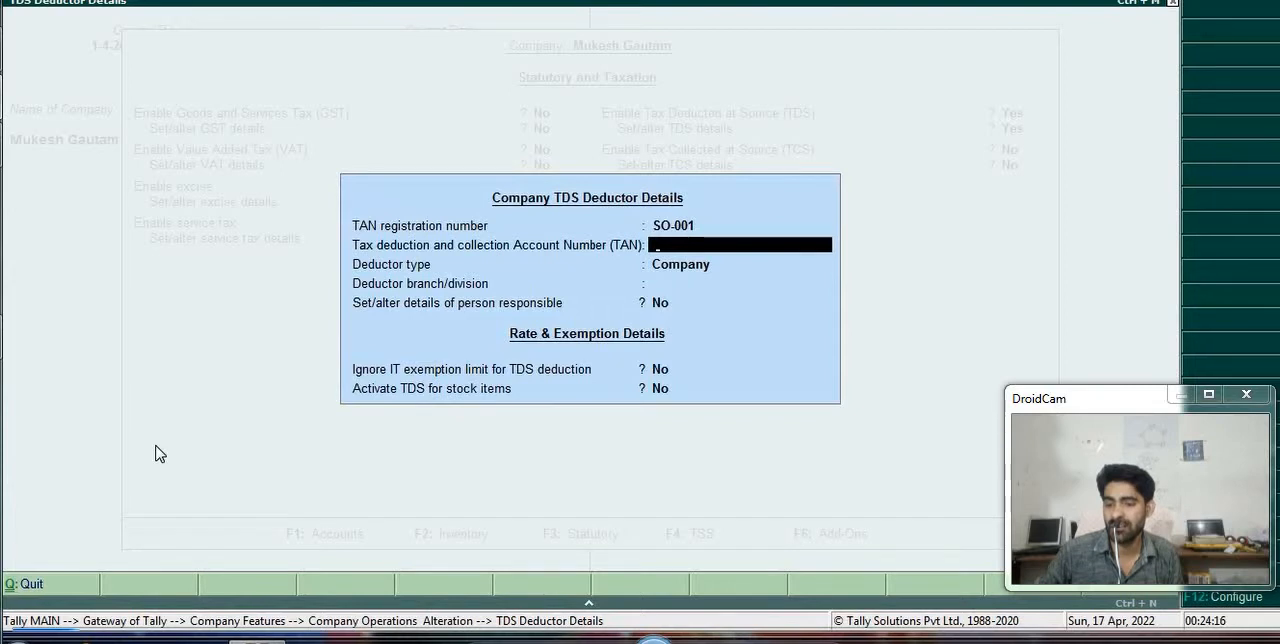
pyautogui.write('FD')
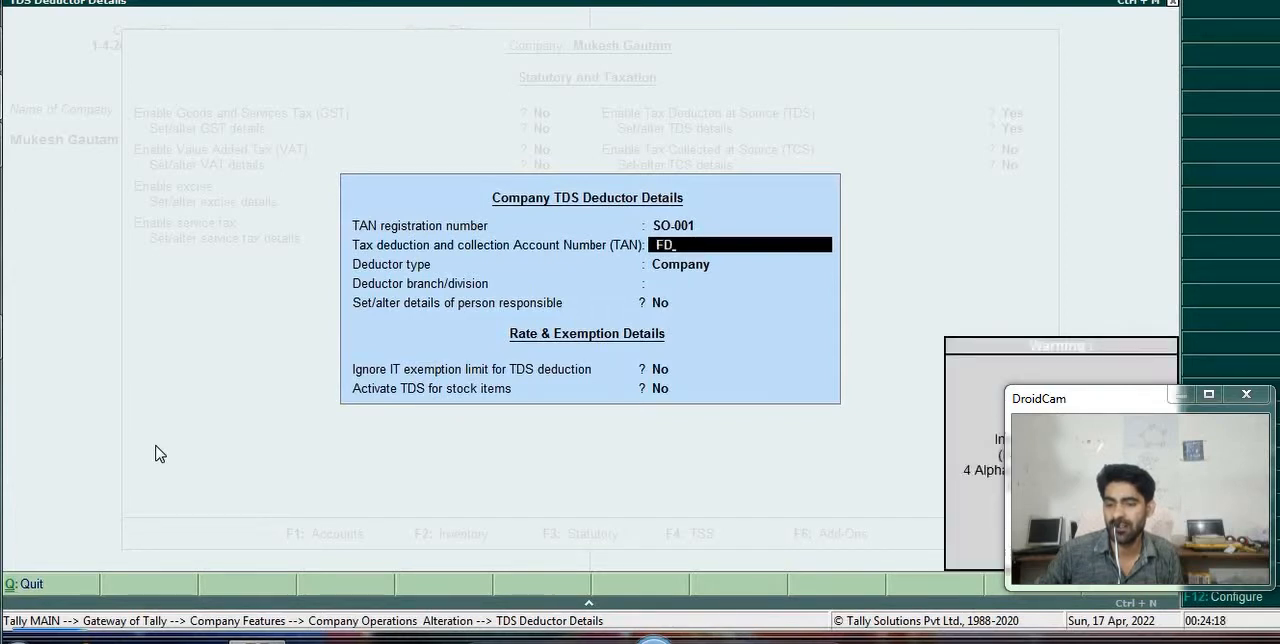
pyautogui.press('Return')
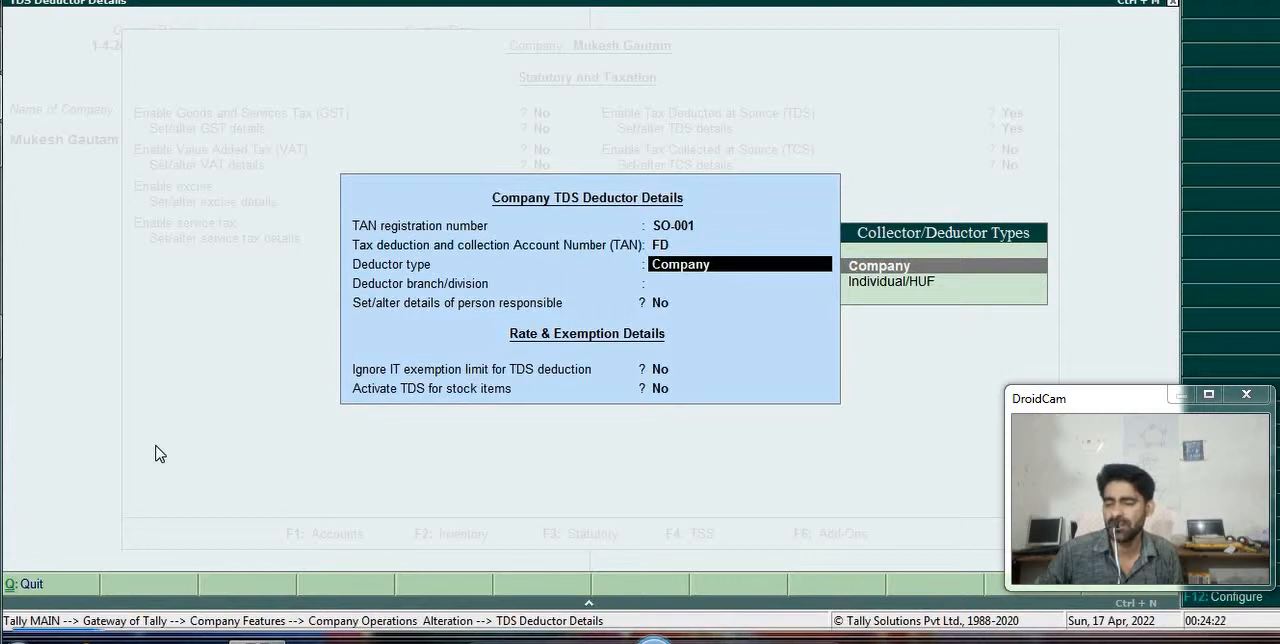
pyautogui.press('Down')
pyautogui.press('Return')
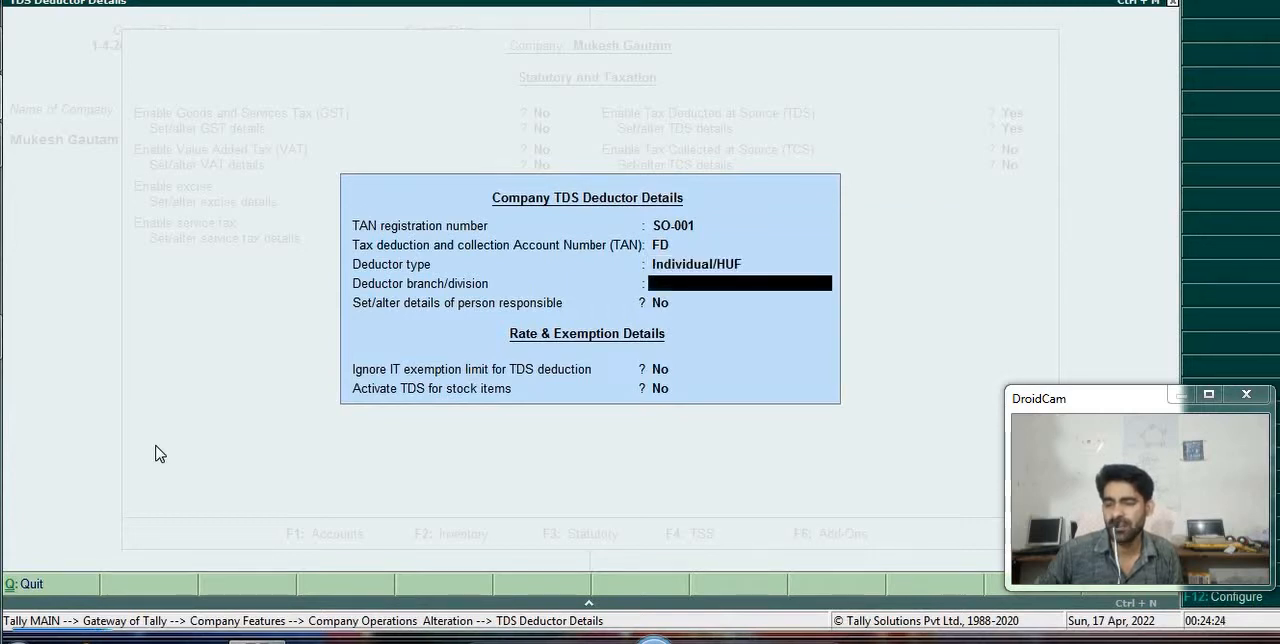
pyautogui.press('Return')
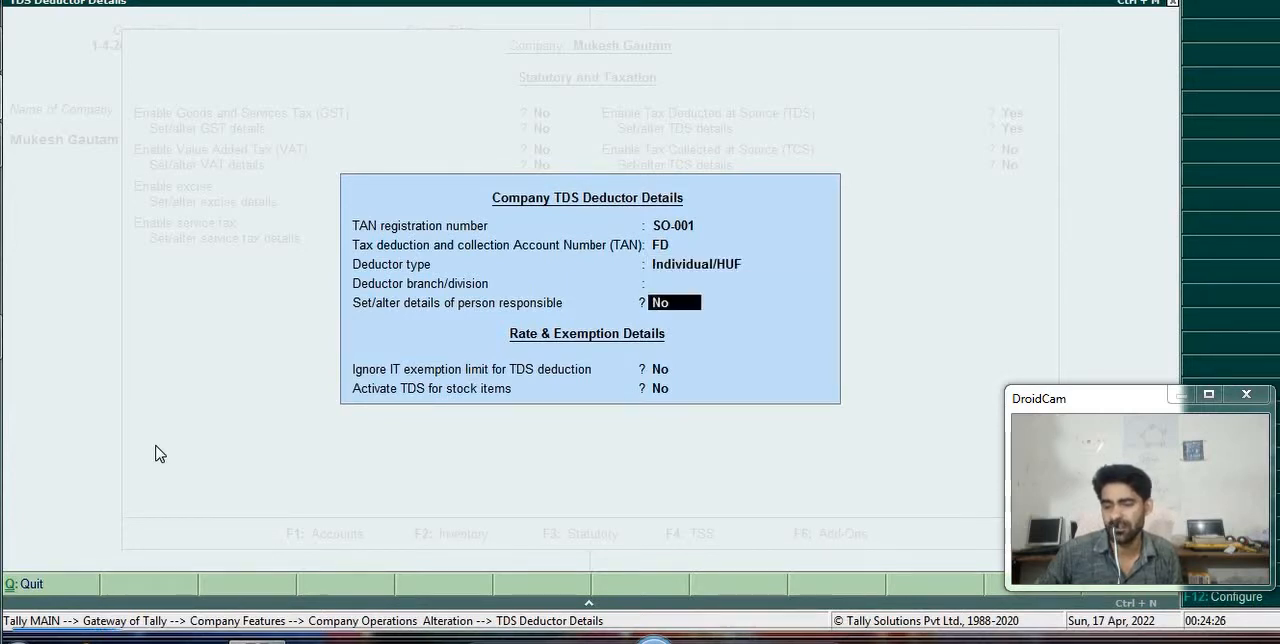
pyautogui.press('Return')
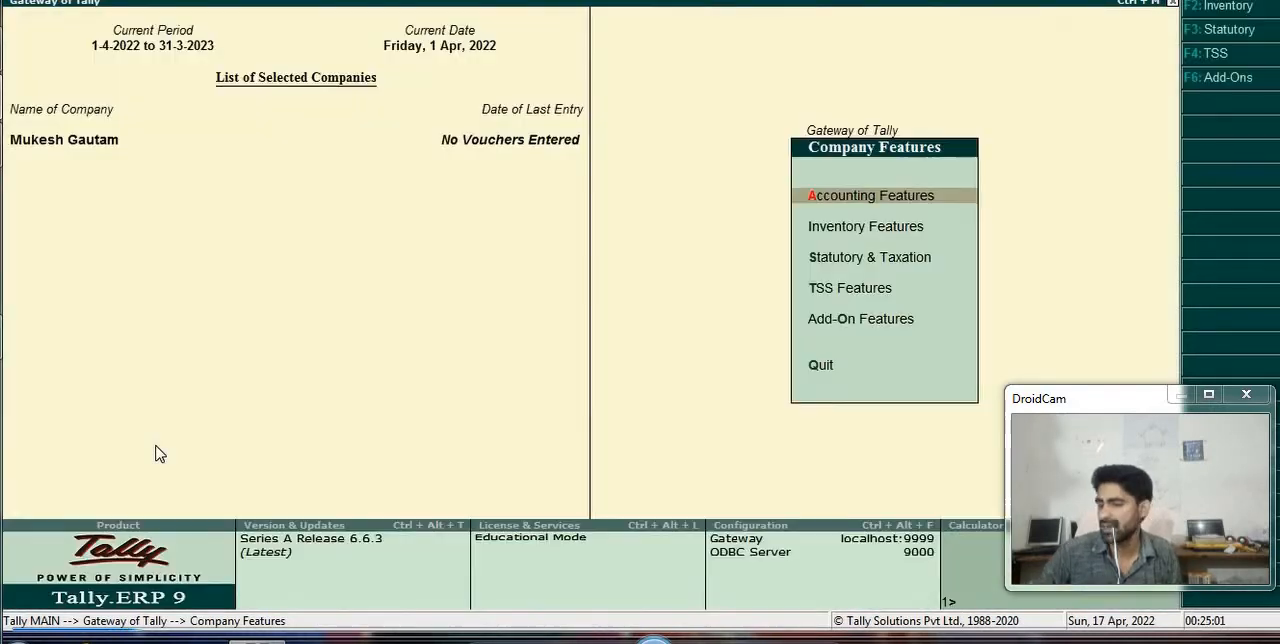
# - Leave the company features and start creating a single ledger in the accounts masters
pyautogui.press('Escape')
pyautogui.press('Down')
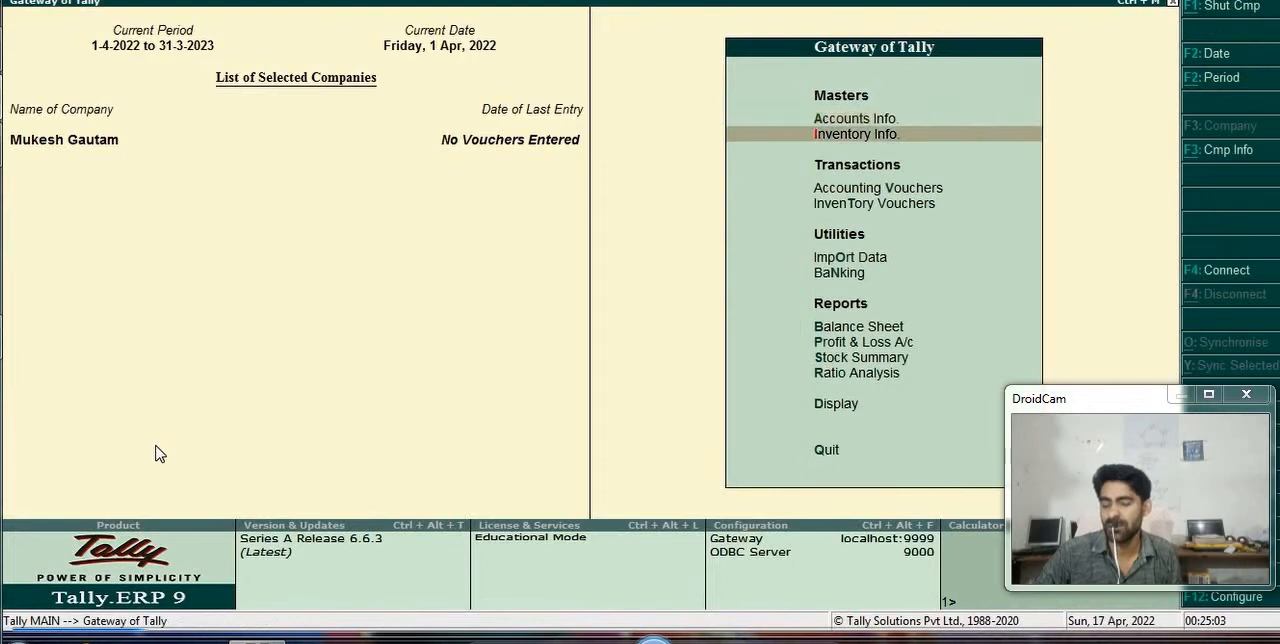
pyautogui.press('Up')
pyautogui.press('Return')
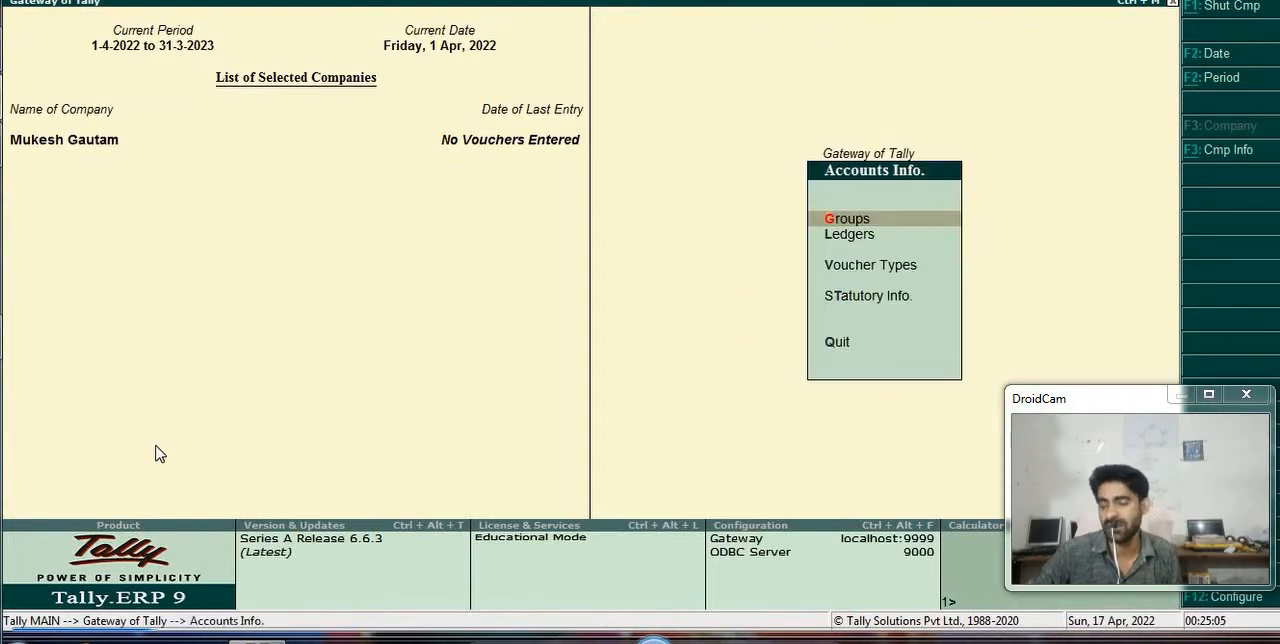
pyautogui.press('Down')
pyautogui.press('Return')
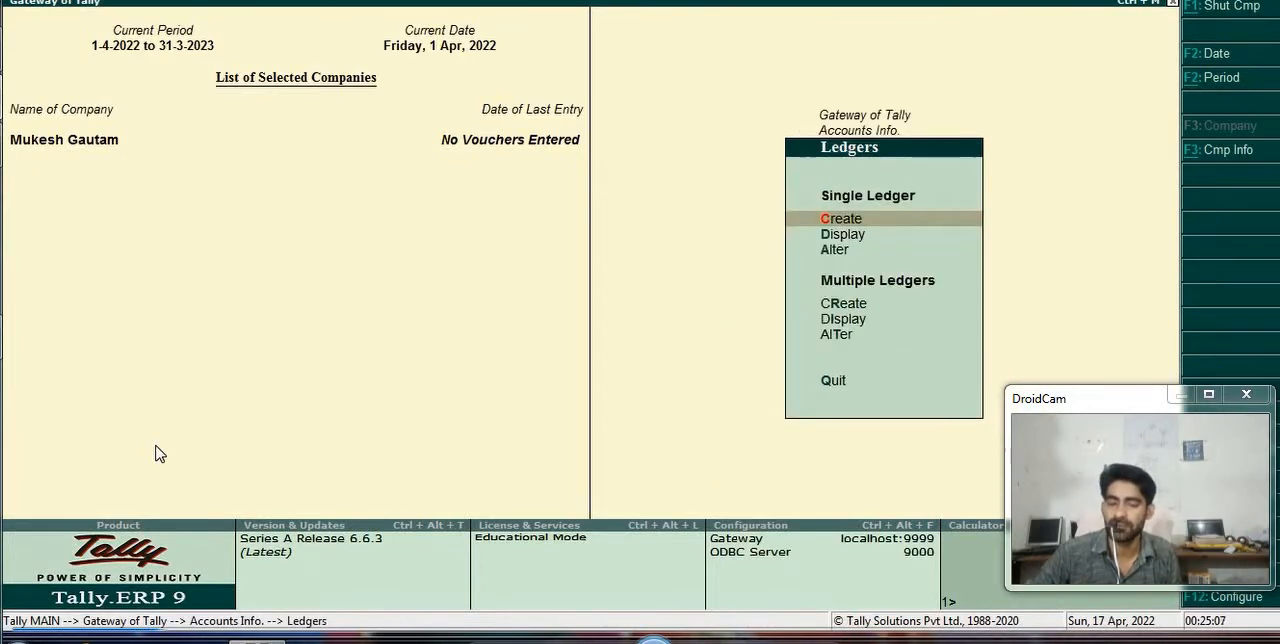
pyautogui.press('Return')
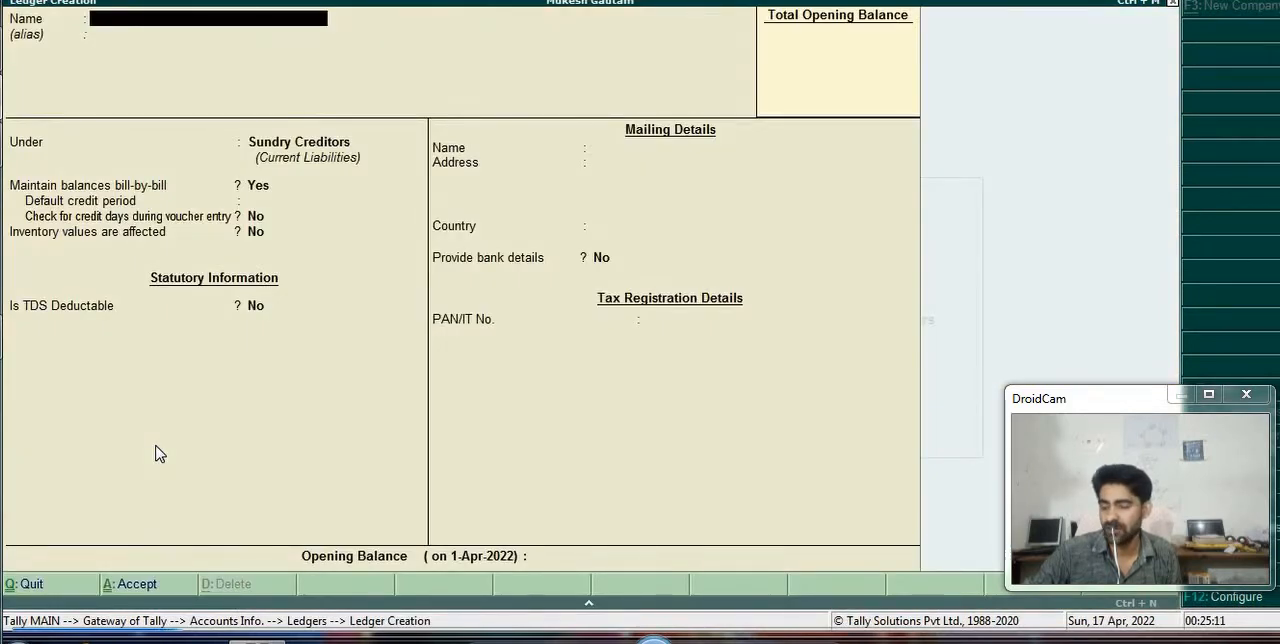
# - Accept the ledger configuration with advanced information in masters and advanced entries in TDS master set to Yes
pyautogui.press('F12')
pyautogui.press('Return')
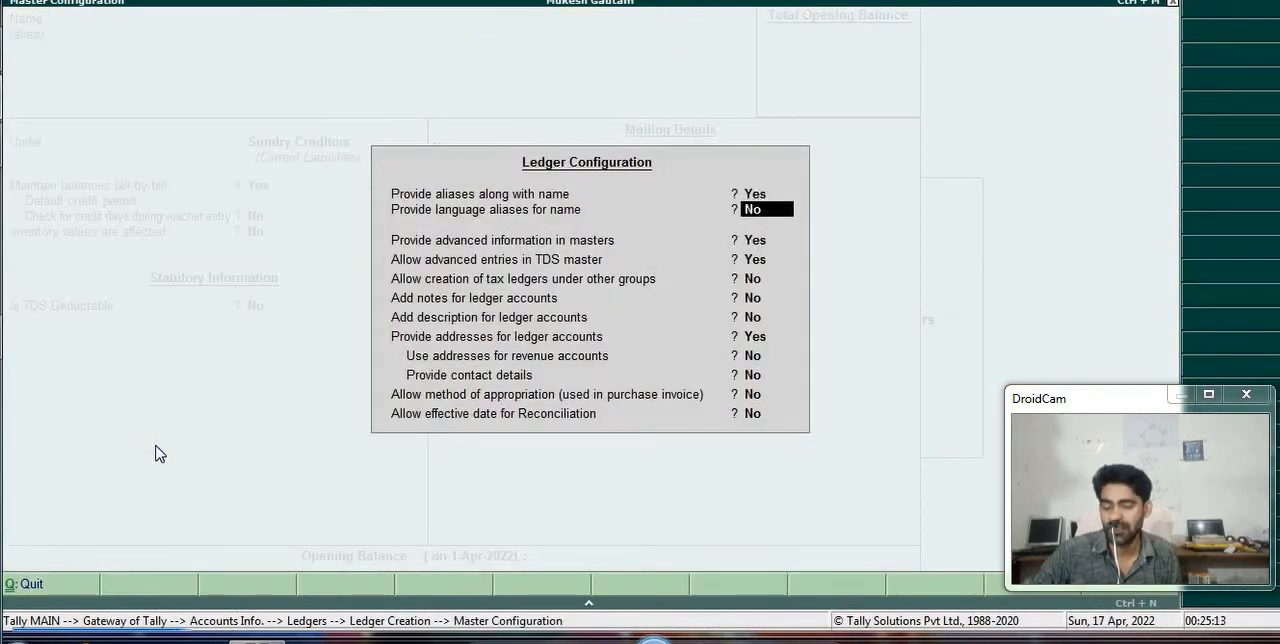
pyautogui.press('Return')
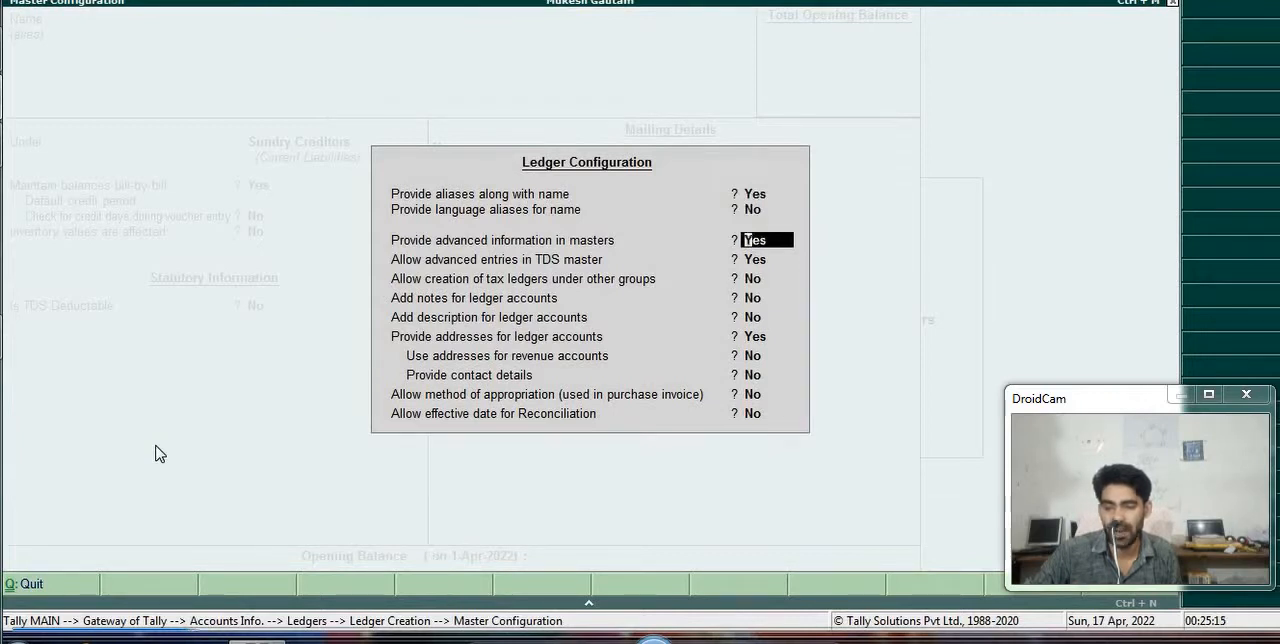
pyautogui.press('Return')
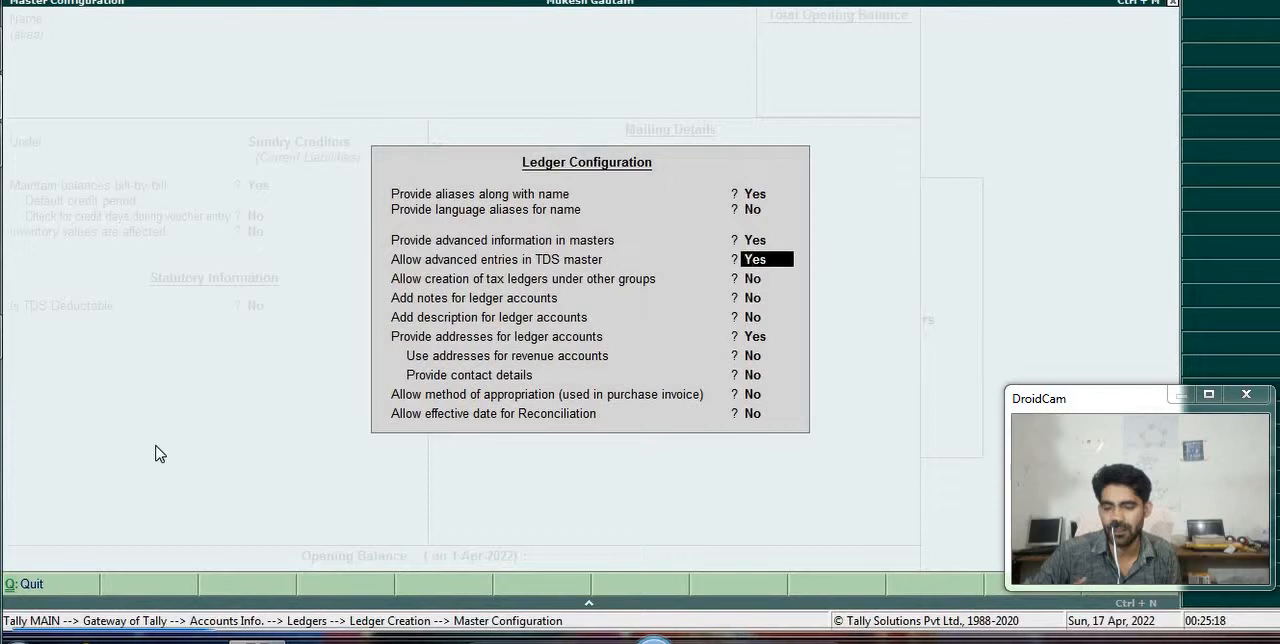
pyautogui.press('Return')
pyautogui.press('Return')
pyautogui.press('Return')
pyautogui.press('Return')
pyautogui.press('Return')
pyautogui.press('Return')
pyautogui.press('Return')
pyautogui.press('Return')
pyautogui.press('Return')
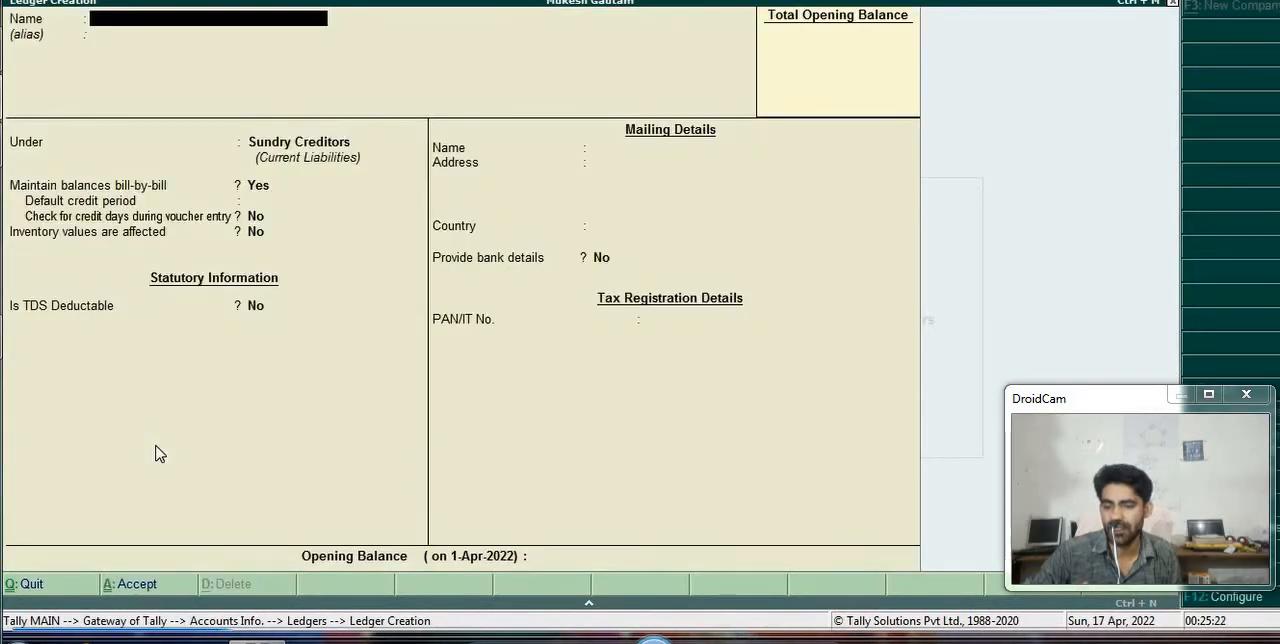
# - Name the ledger with the party's full name and place it under Sundry Creditors with bill-by-bill balances maintained
pyautogui.write('B')
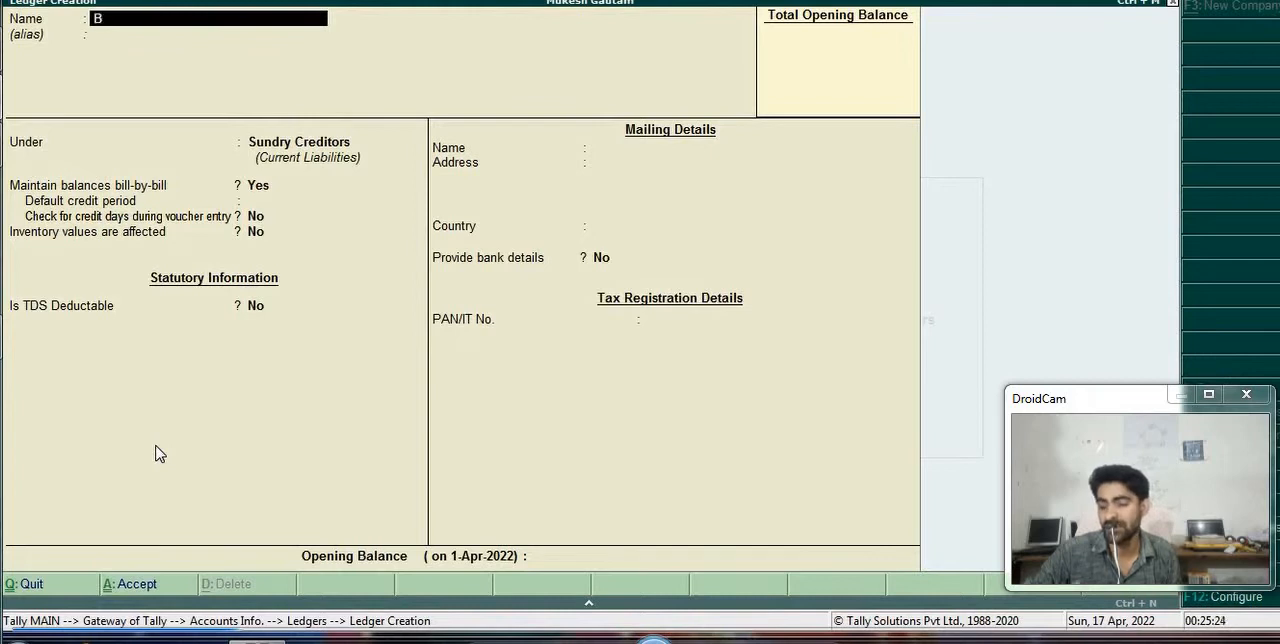
pyautogui.write('hole Numja')
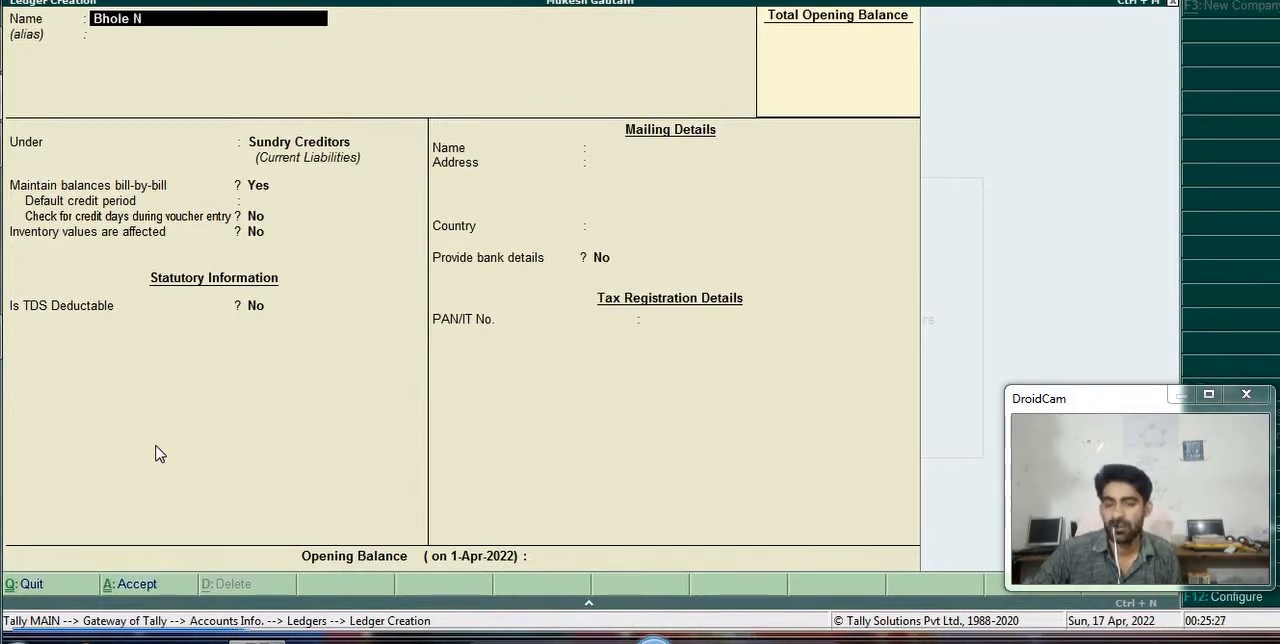
pyautogui.press('Return')
pyautogui.press('Return')
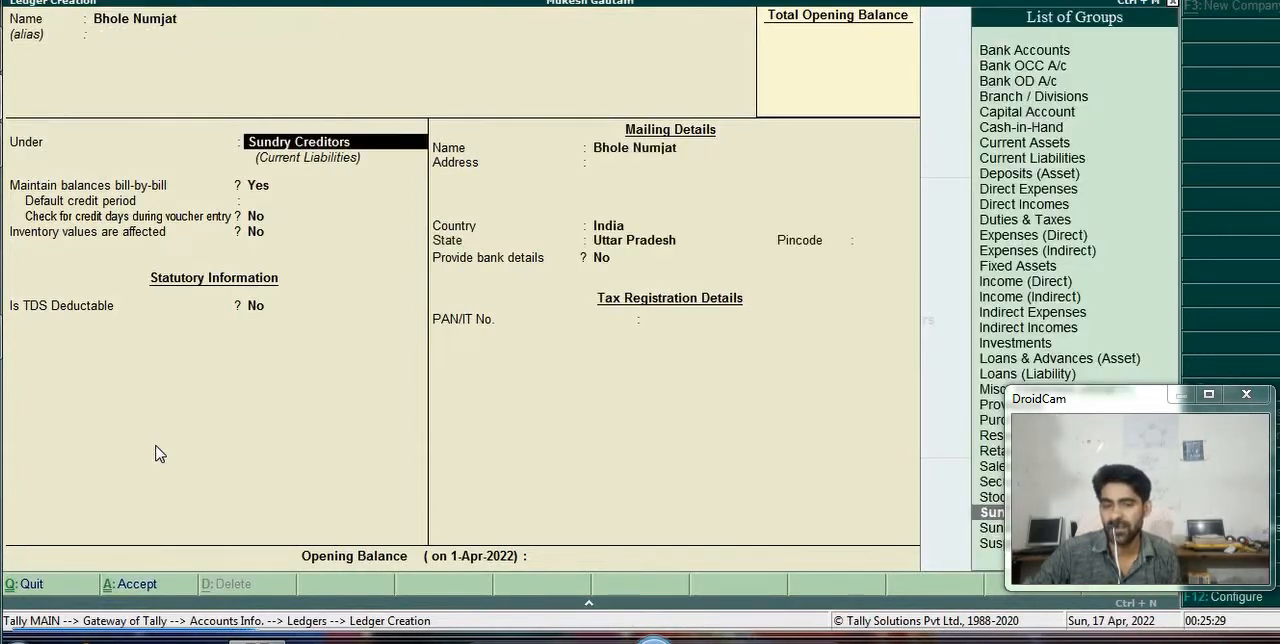
pyautogui.press('Return')
pyautogui.press('Return')
pyautogui.press('Return')
pyautogui.press('Return')
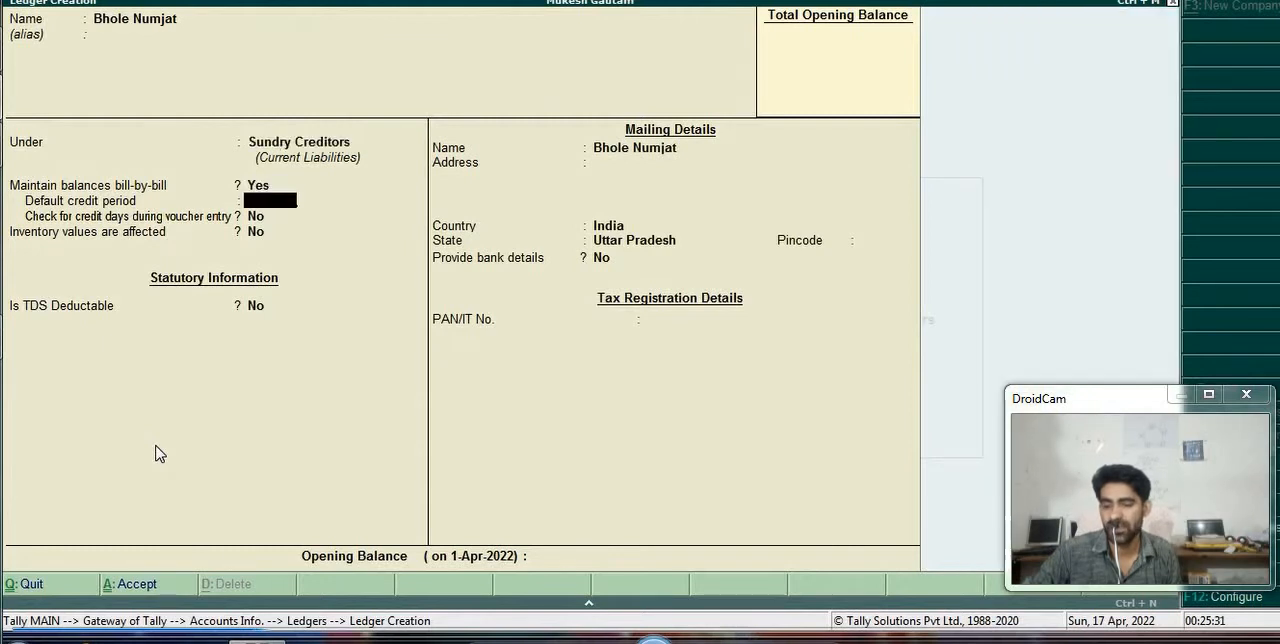
# - Make the party ledger TDS deductable with deductee type Individual/HUF - Resident, deducting TDS in the same voucher for All Items
pyautogui.press('y')
pyautogui.press('Return')
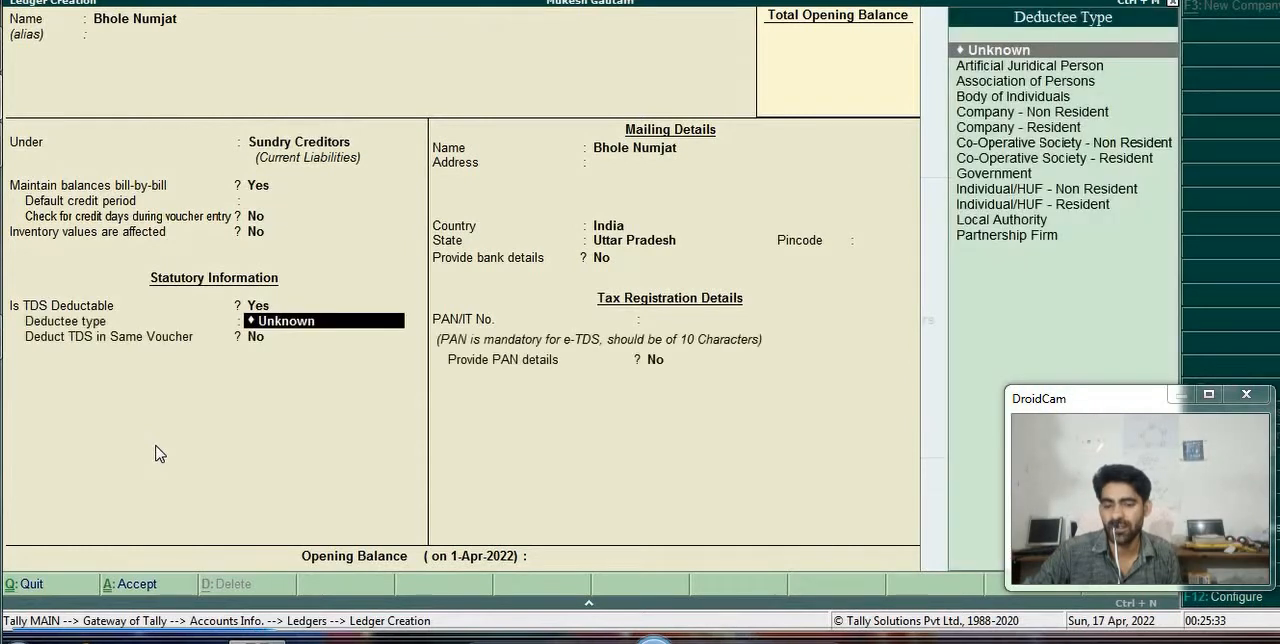
pyautogui.press('Down')
pyautogui.press('Down')
pyautogui.press('Down')
pyautogui.press('Down')
pyautogui.press('Down')
pyautogui.press('Down')
pyautogui.press('Down')
pyautogui.press('Down')
pyautogui.press('Down')
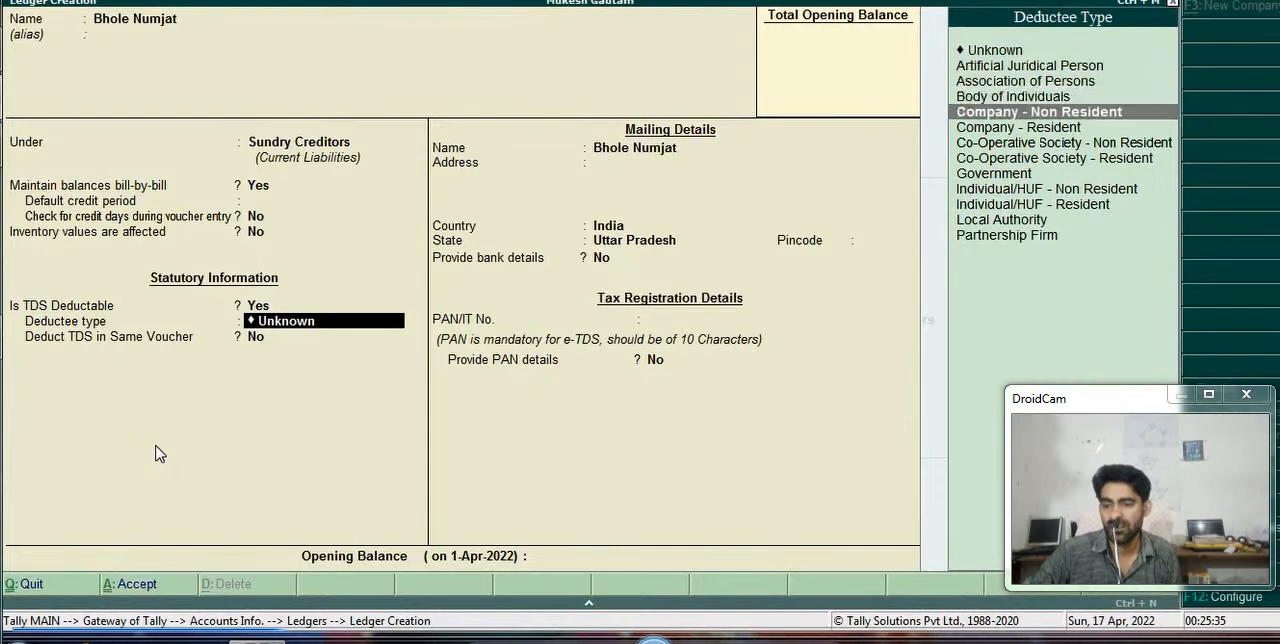
pyautogui.press('Down')
pyautogui.press('Return')
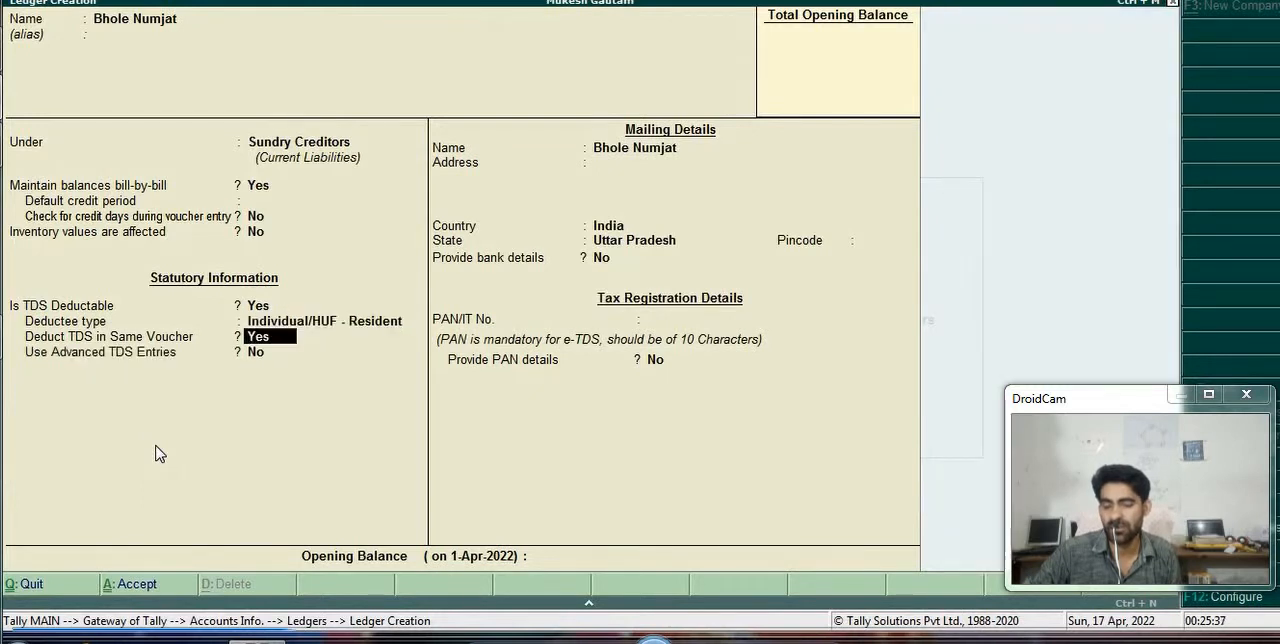
pyautogui.press('Return')
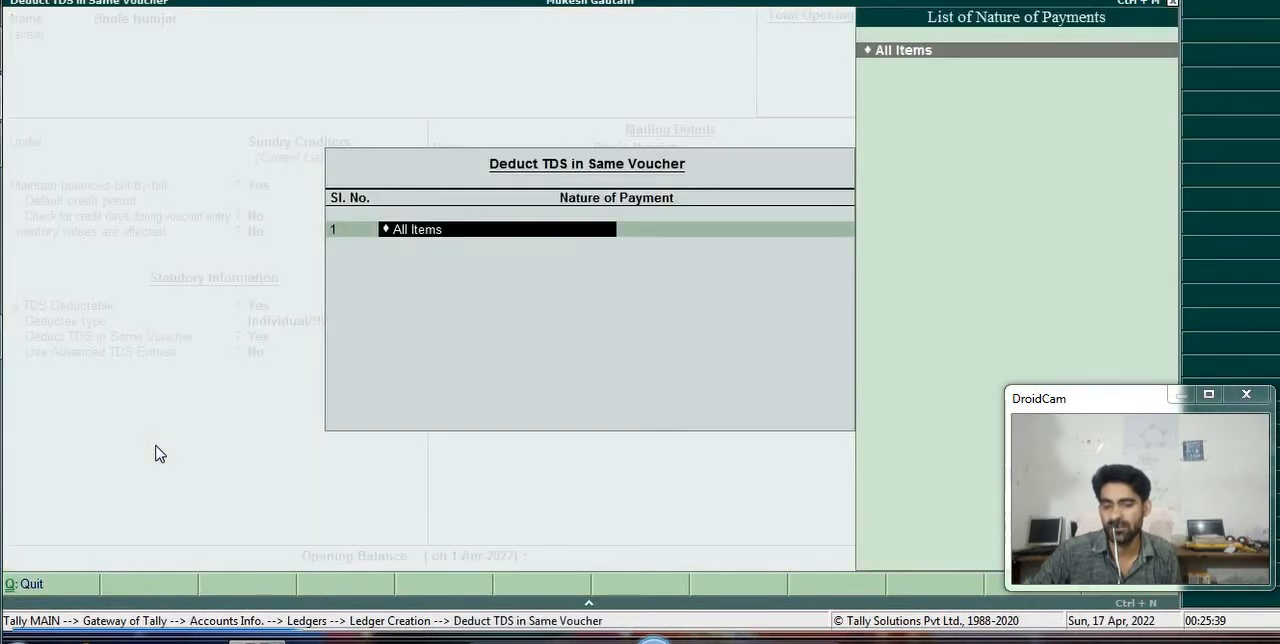
pyautogui.press('Return')
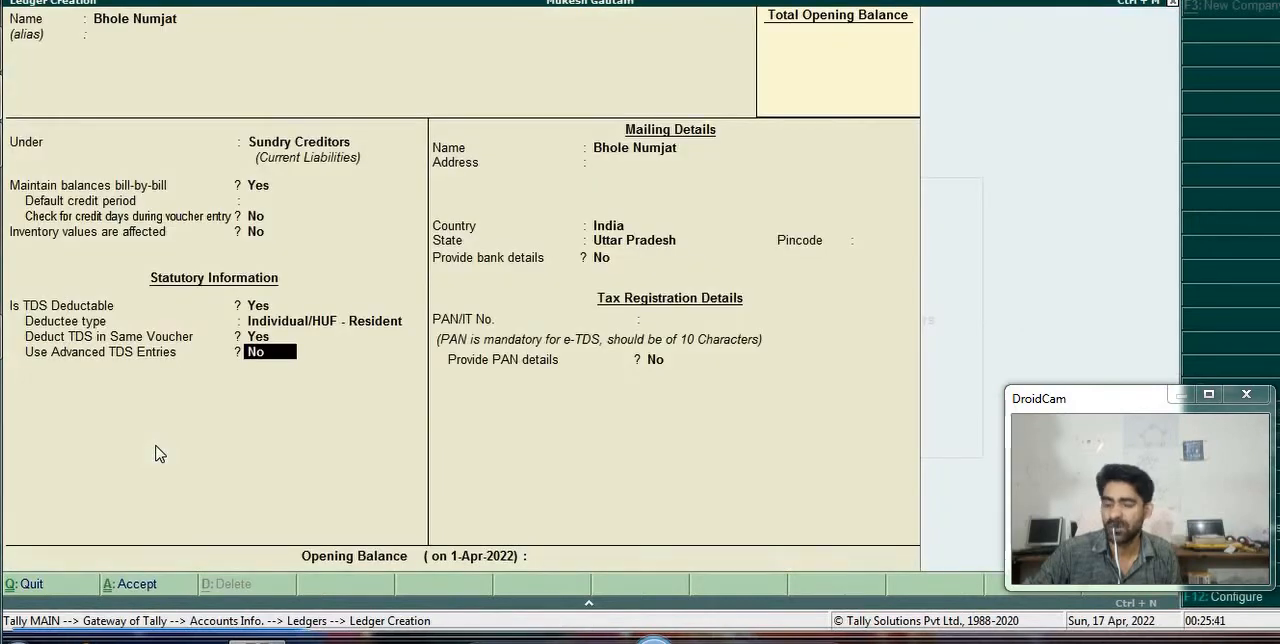
# - Turn on advanced TDS entries for the party ledger and set Ignore Surcharge Exemption Limit to Yes
pyautogui.press('y')
pyautogui.press('Return')
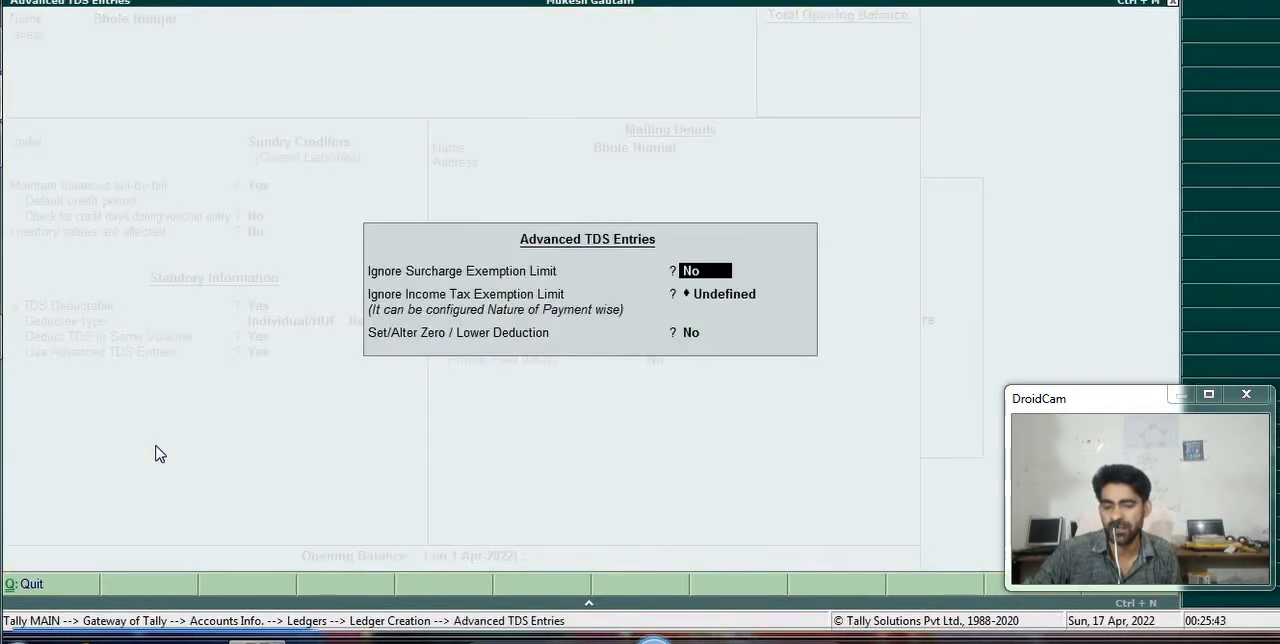
pyautogui.press('y')
pyautogui.press('Return')
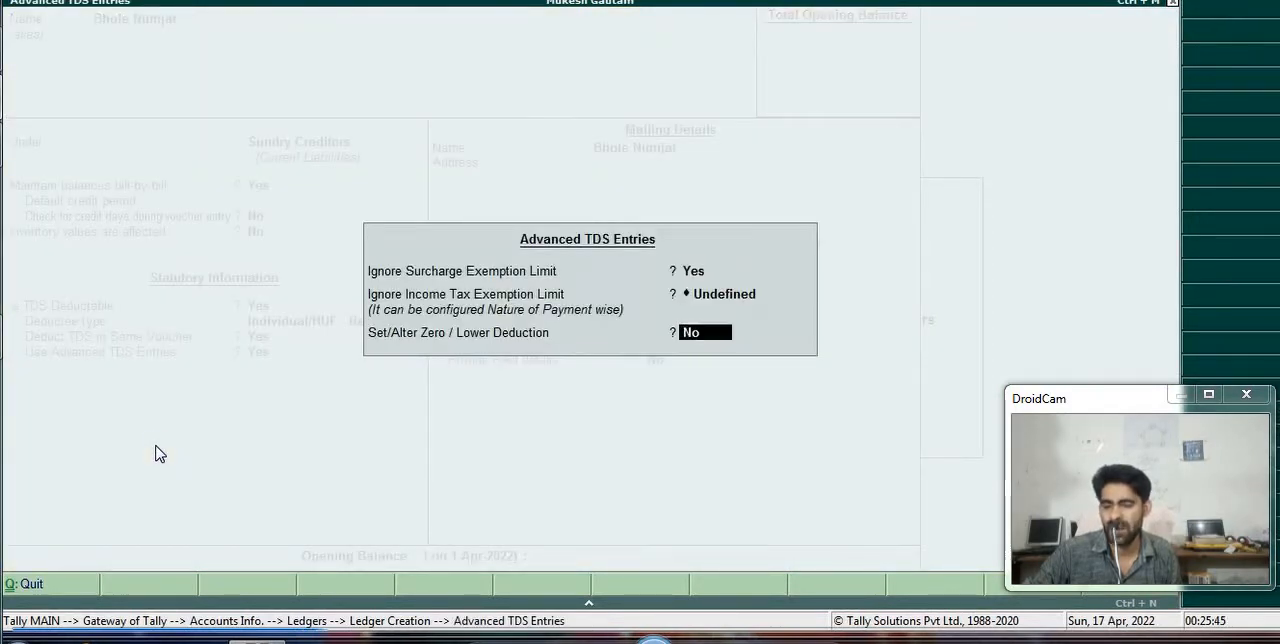
pyautogui.press('Return')
pyautogui.press('Return')
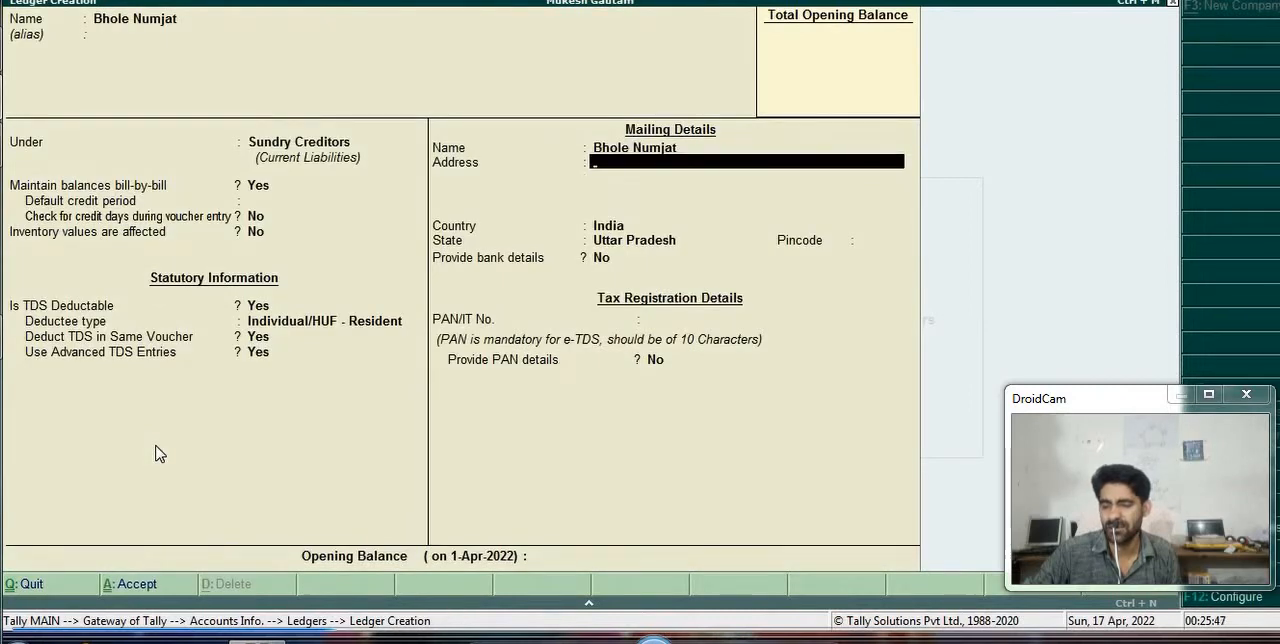
# - Keep the default mailing and tax registration details and save the party ledger
pyautogui.press('Return')
pyautogui.press('Return')
pyautogui.press('Return')
pyautogui.press('Return')
pyautogui.press('Return')
pyautogui.press('Return')
pyautogui.press('Return')
pyautogui.press('Return')
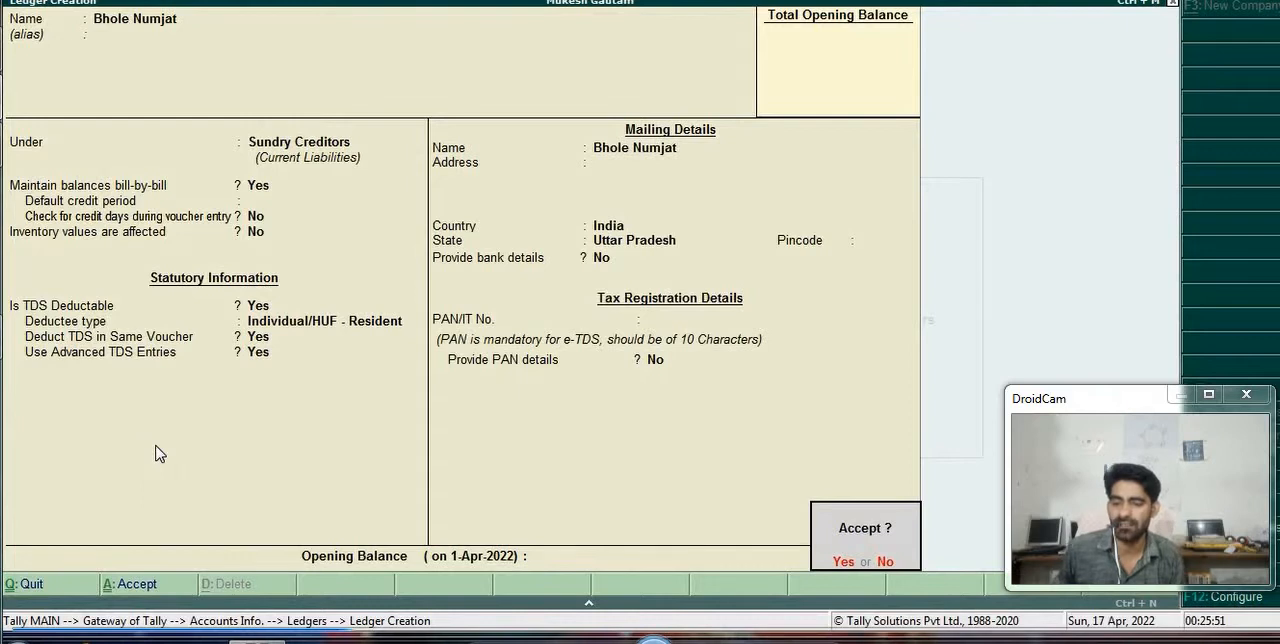
pyautogui.press('Return')
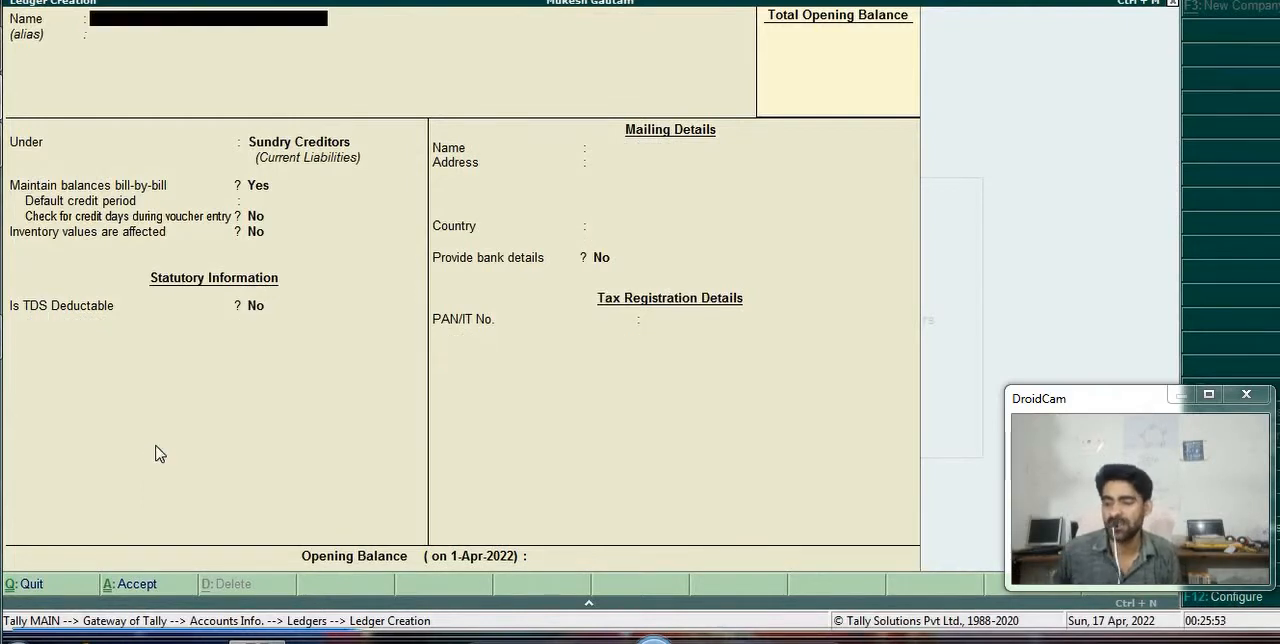
# - Name the new ledger Internal Audit Expences, leave its alias blank, and proceed to its group selection
pyautogui.write('Inte')
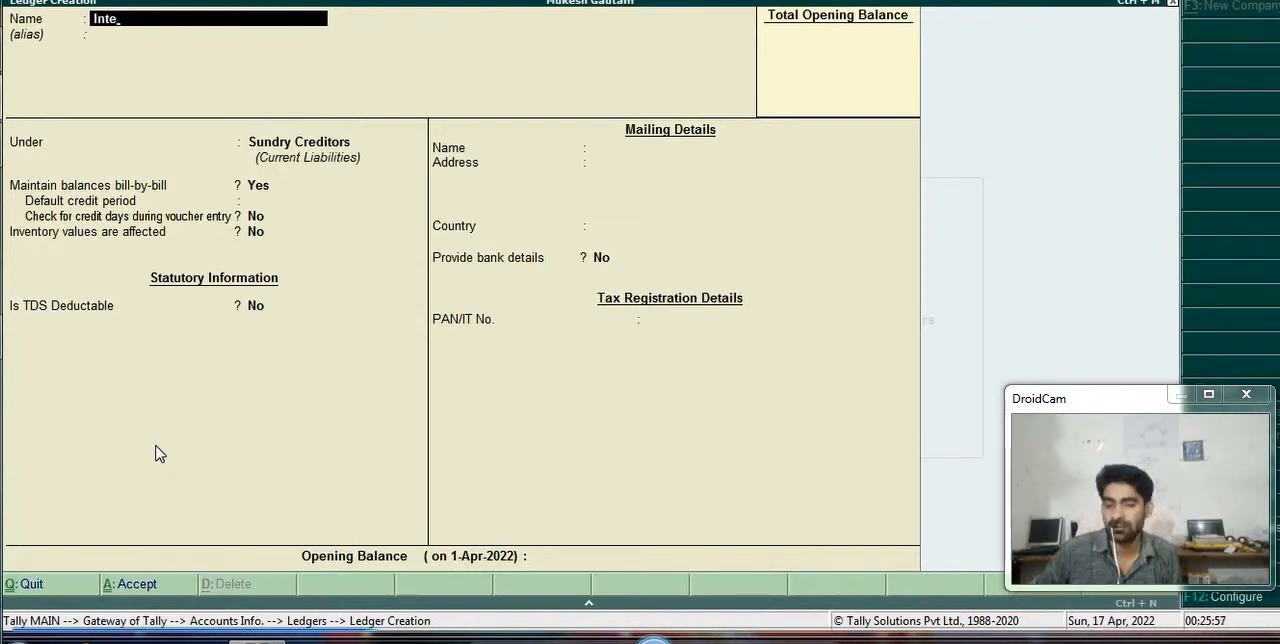
pyautogui.write('rnal Au')
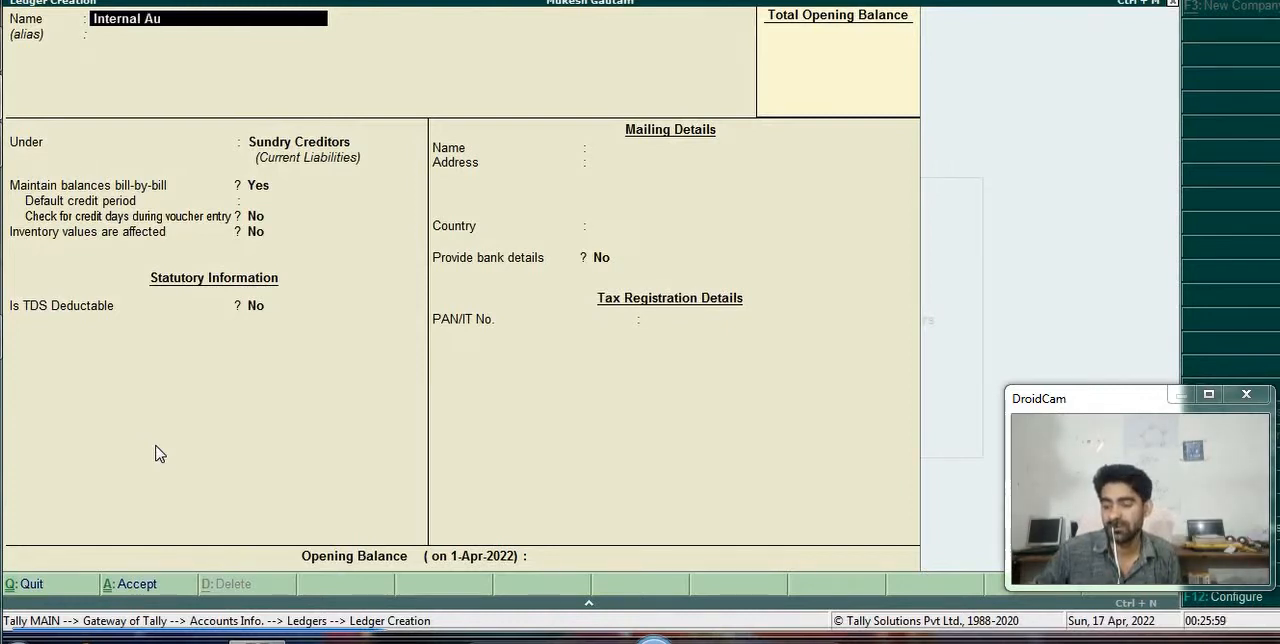
pyautogui.write('dit e')
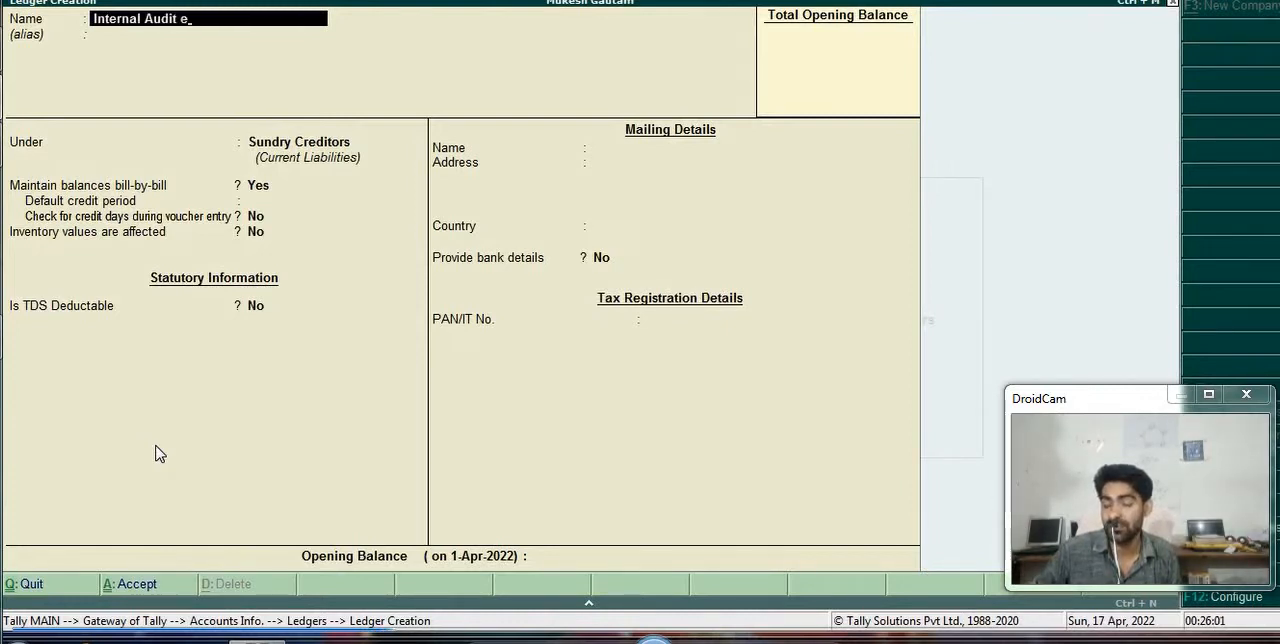
pyautogui.write('xpences')
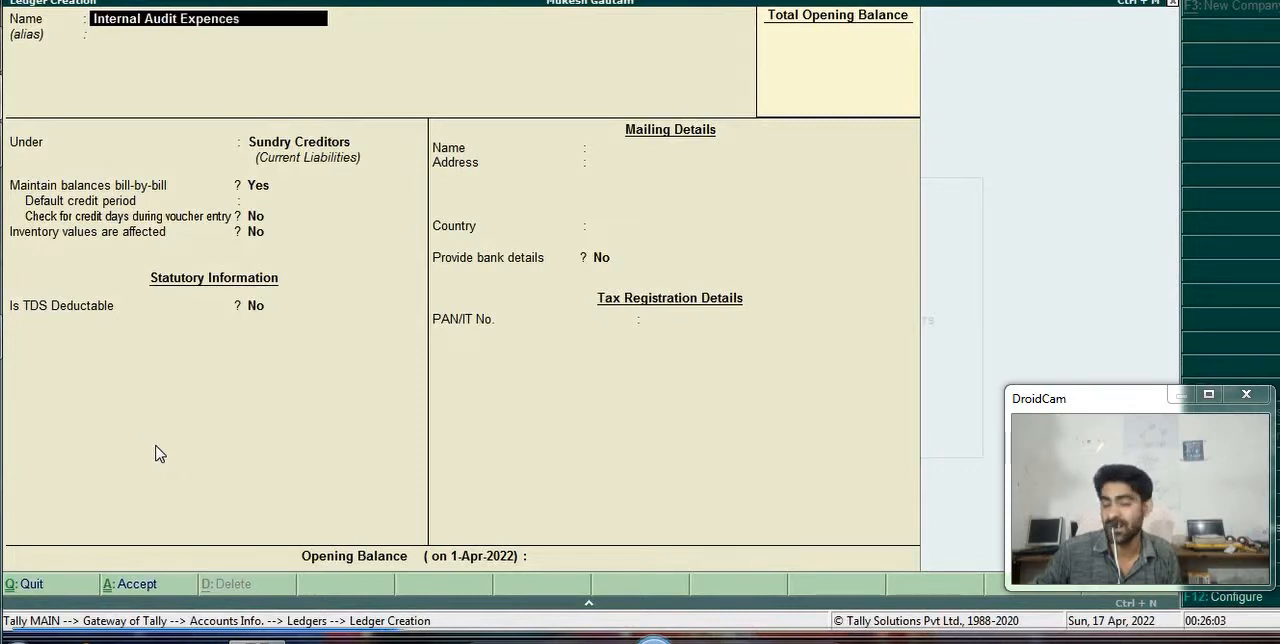
pyautogui.press('Return')
pyautogui.press('Return')
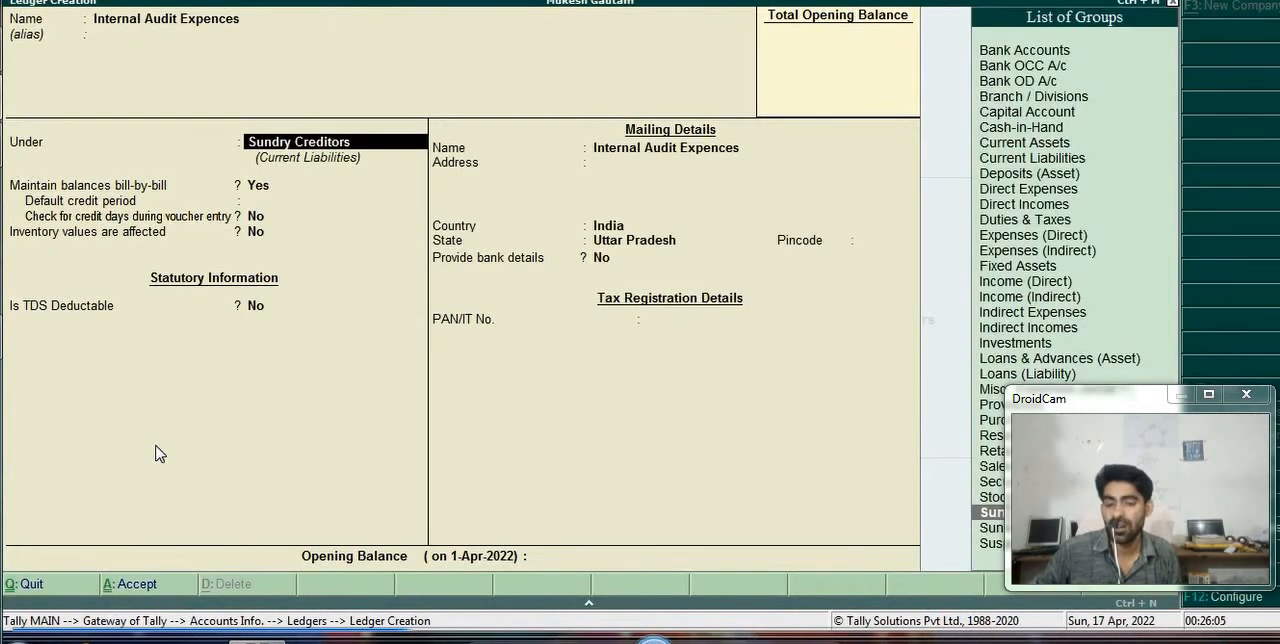
# - Place the Internal Audit Expences ledger under Indirect Expenses and keep inventory values unaffected
pyautogui.write('i')
pyautogui.press('Up')
pyautogui.press('Up')
pyautogui.press('Up')
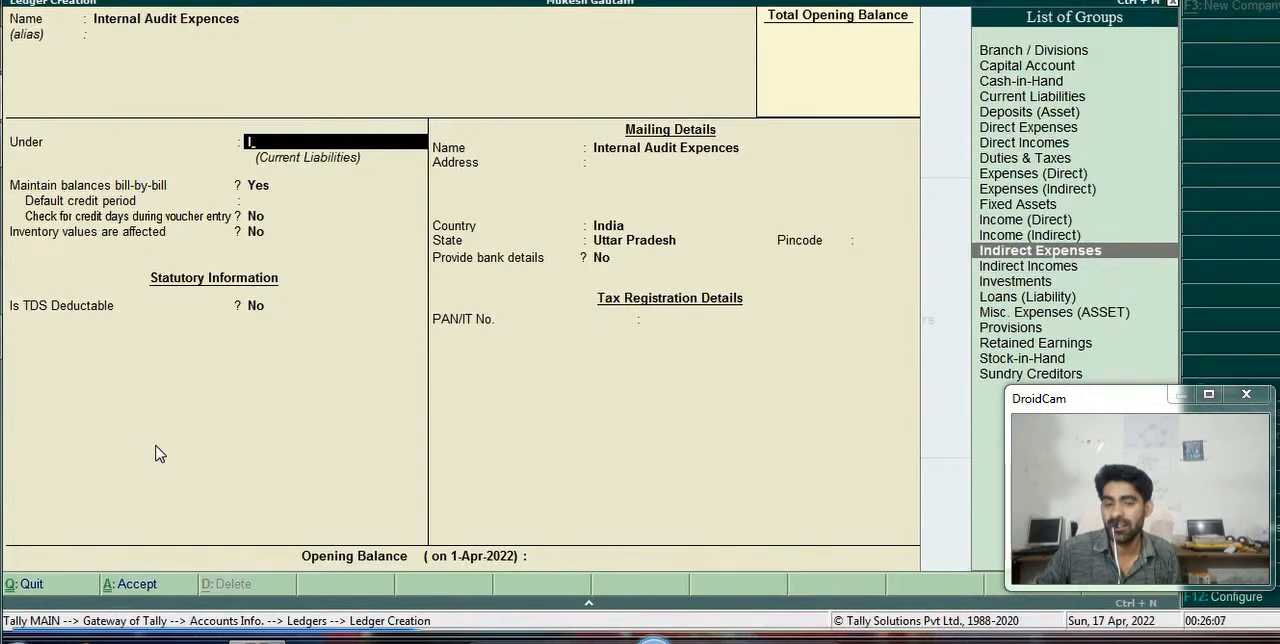
pyautogui.press('Return')
# - Keep the ledger type Not Applicable and set TDS to Applicable for the expense ledger
pyautogui.press('Return')
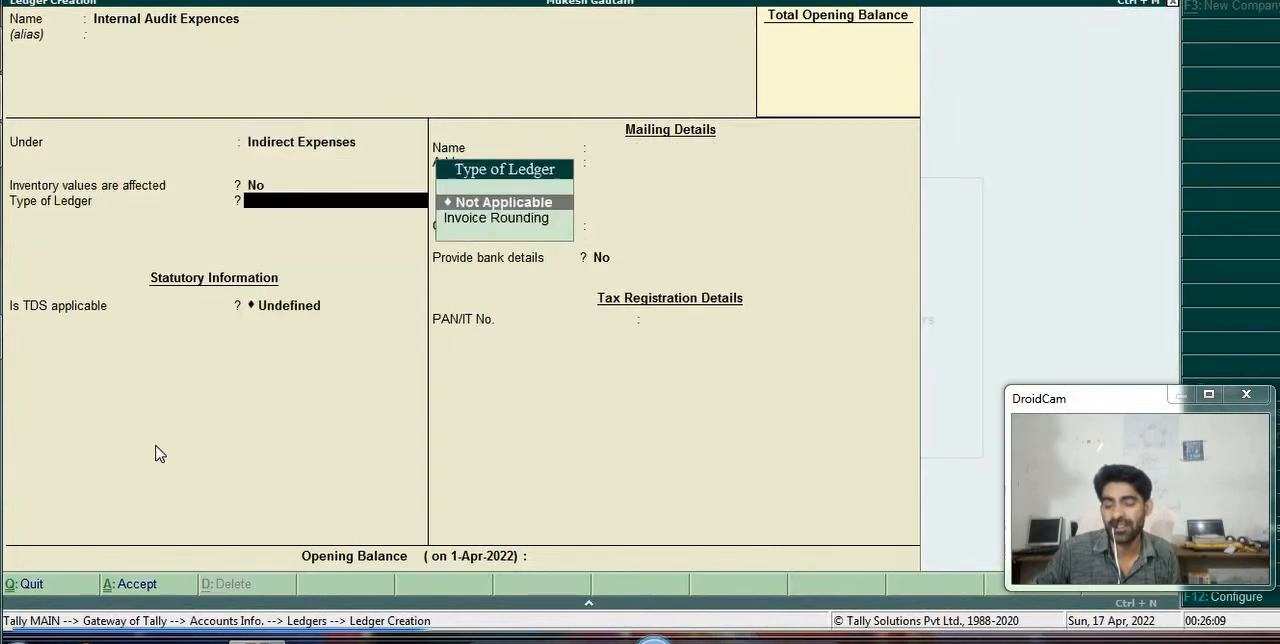
pyautogui.press('Return')
pyautogui.press('Up')
pyautogui.press('Up')
# - Create a new TDS nature of payment category named Fees for Professional Or Technical
pyautogui.press('Return')
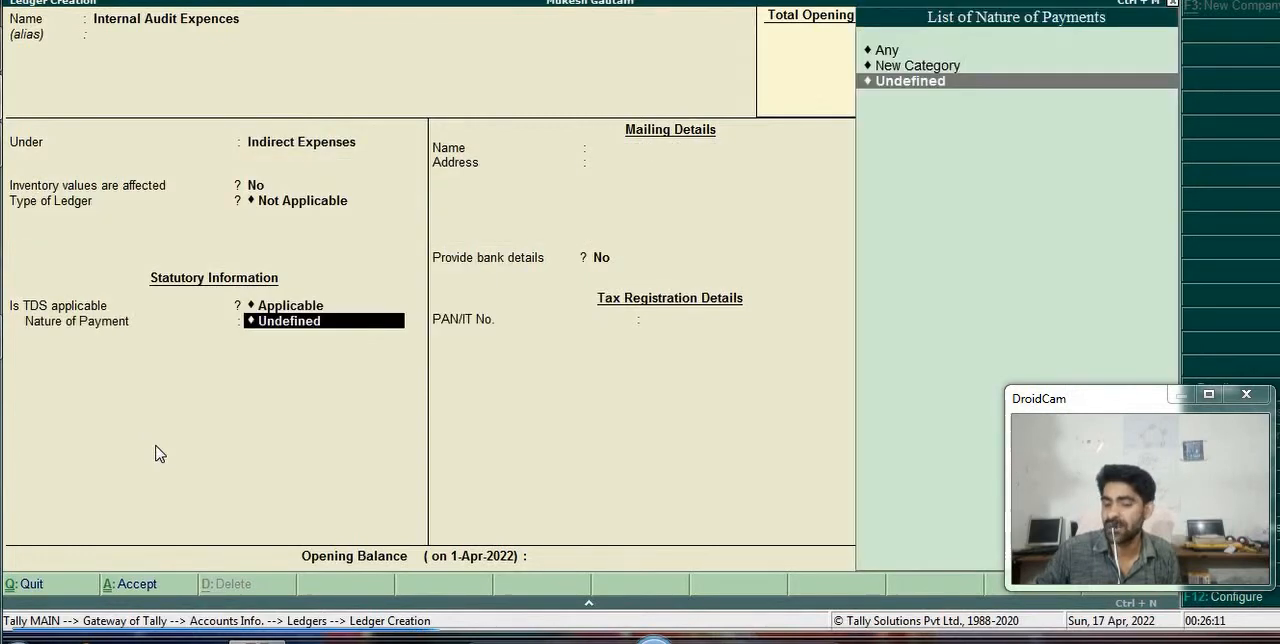
pyautogui.press('Up')
pyautogui.press('Return')
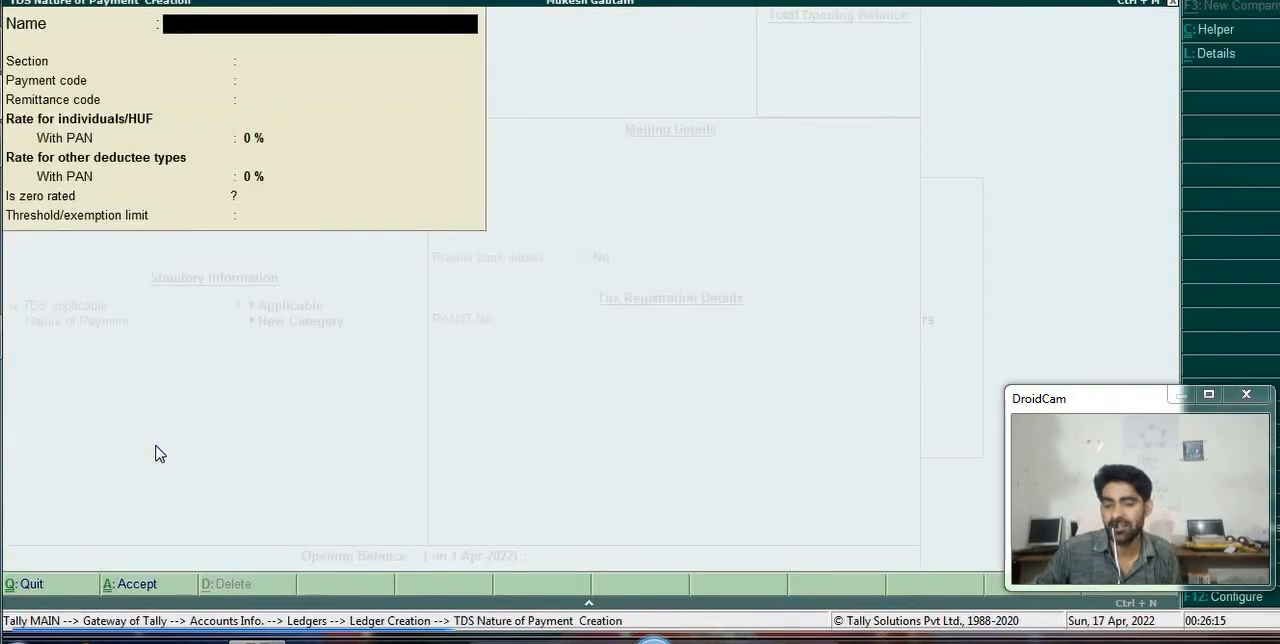
pyautogui.write('Fees')
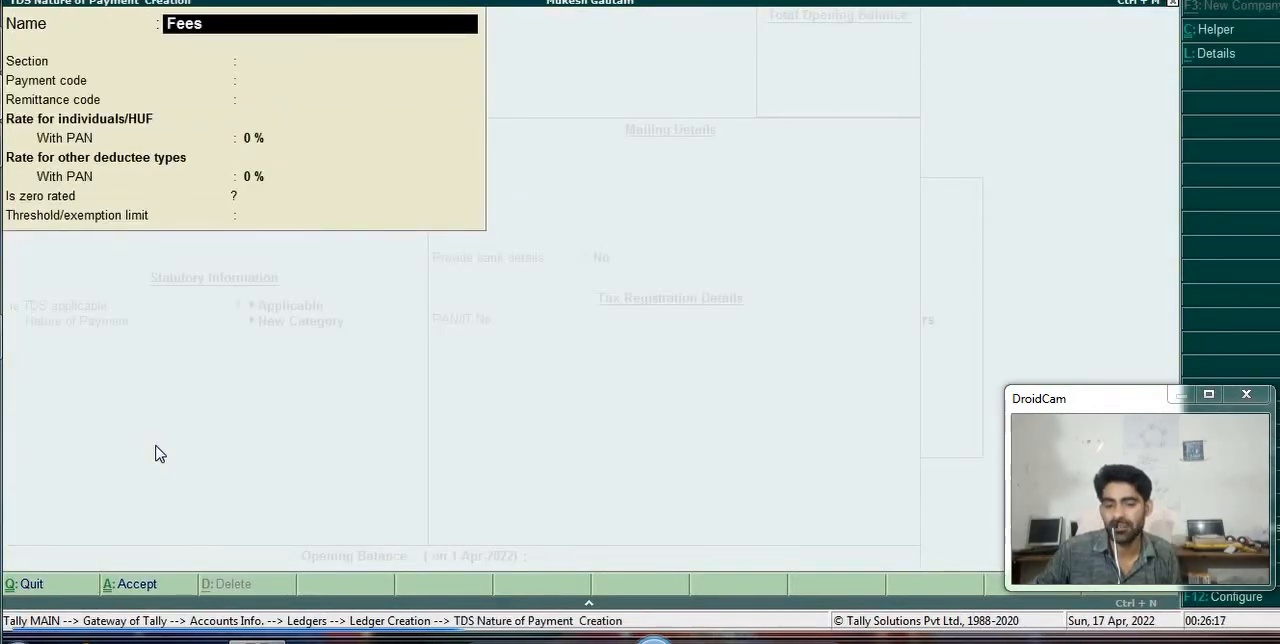
pyautogui.write(' f')
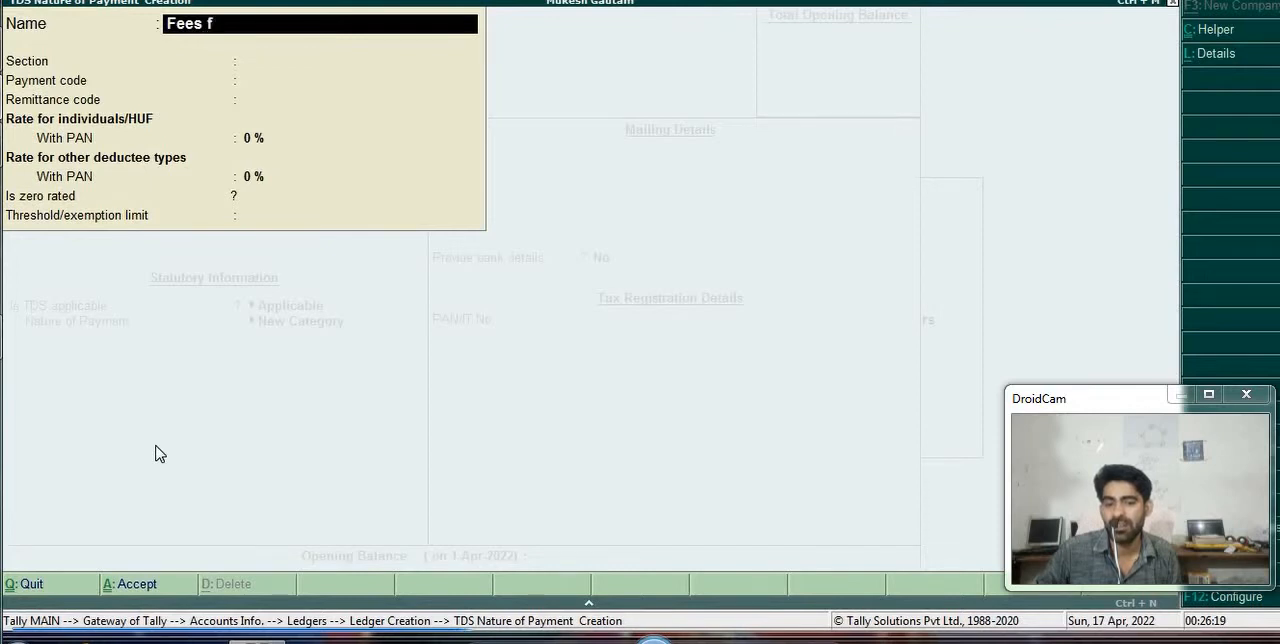
pyautogui.write('or P')
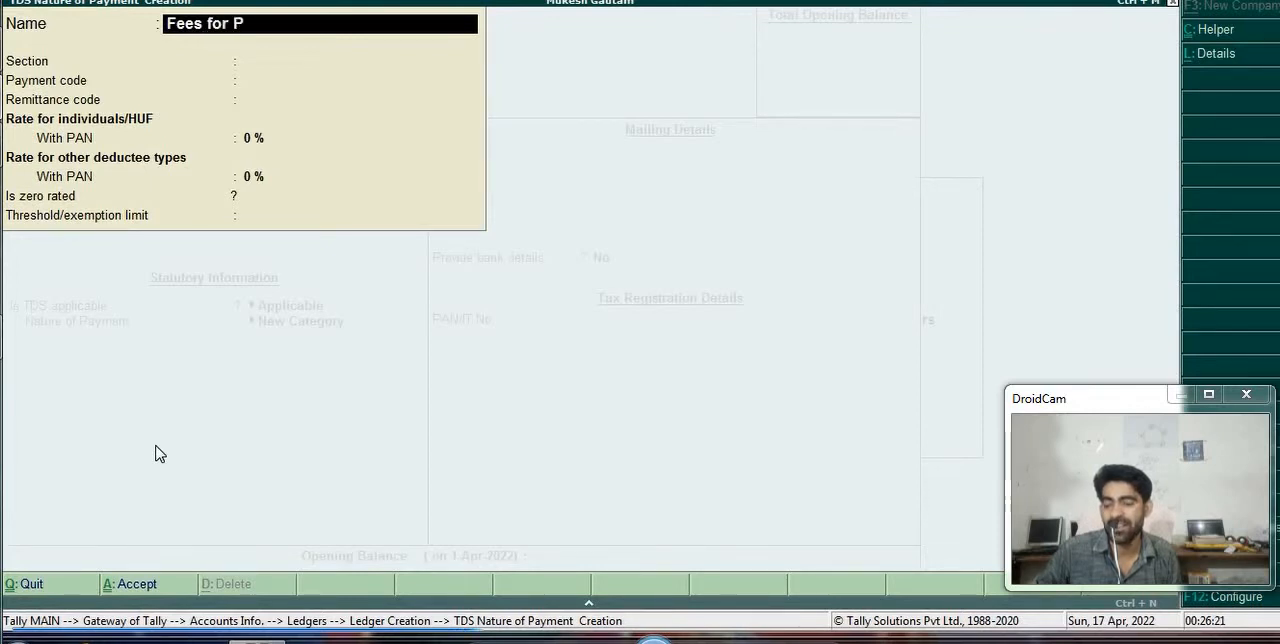
pyautogui.write('rofess')
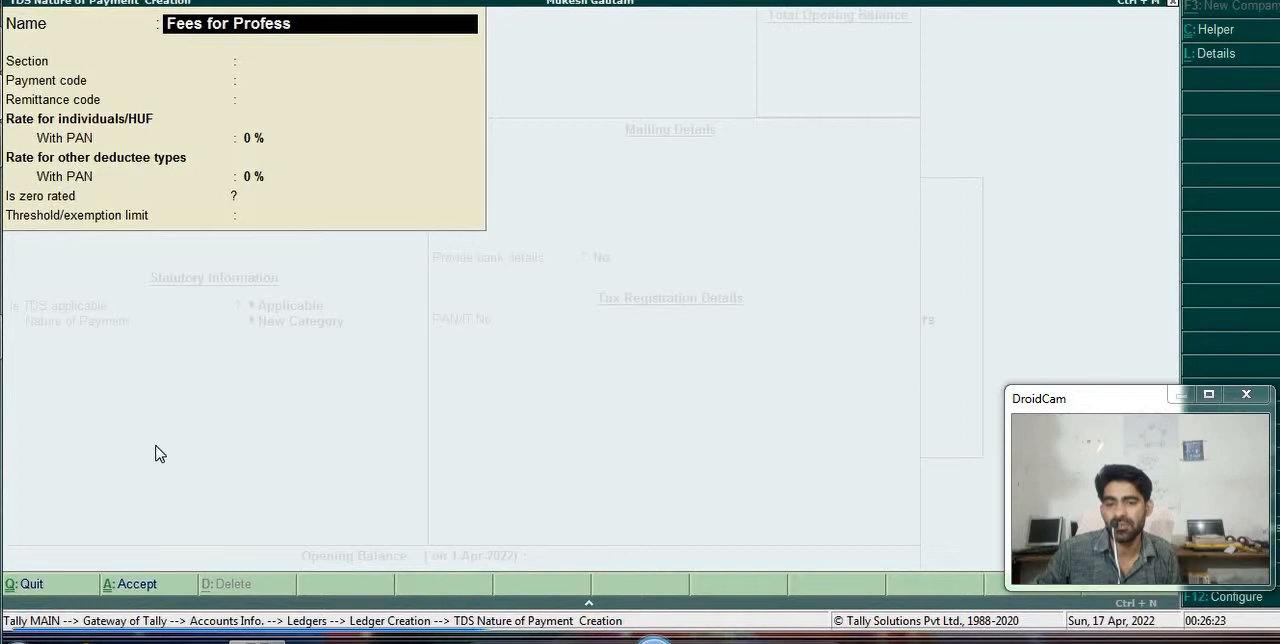
pyautogui.write('ional')
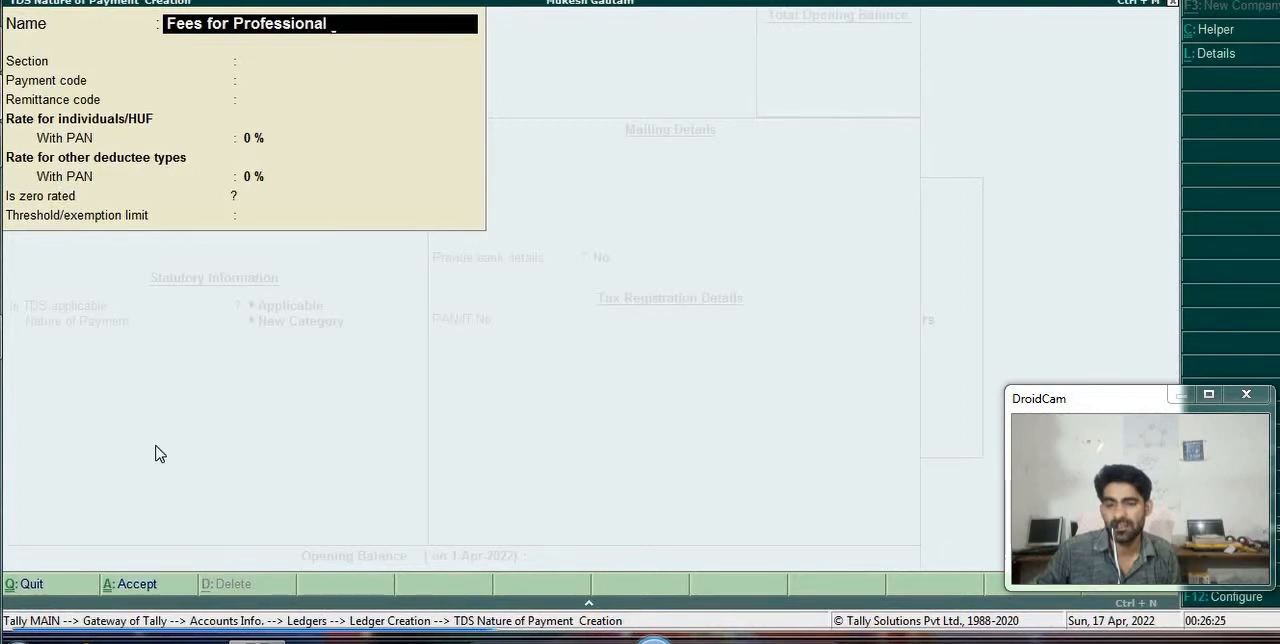
pyautogui.write(' Or Techn')
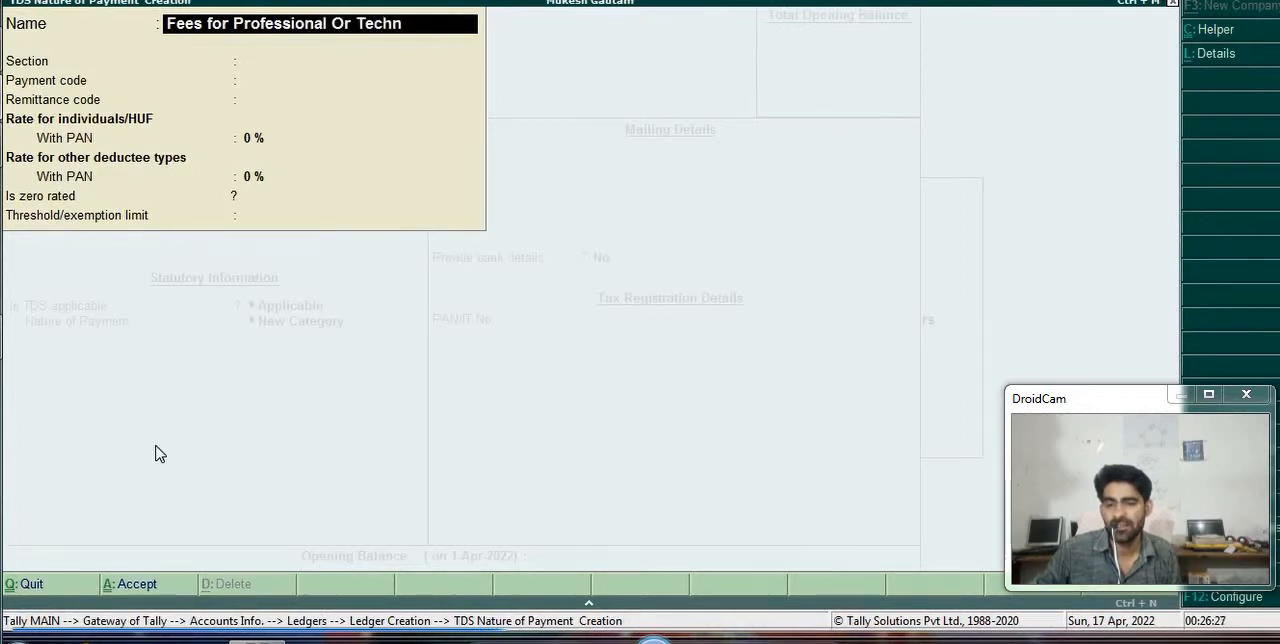
pyautogui.write('ical')
pyautogui.press('Return')
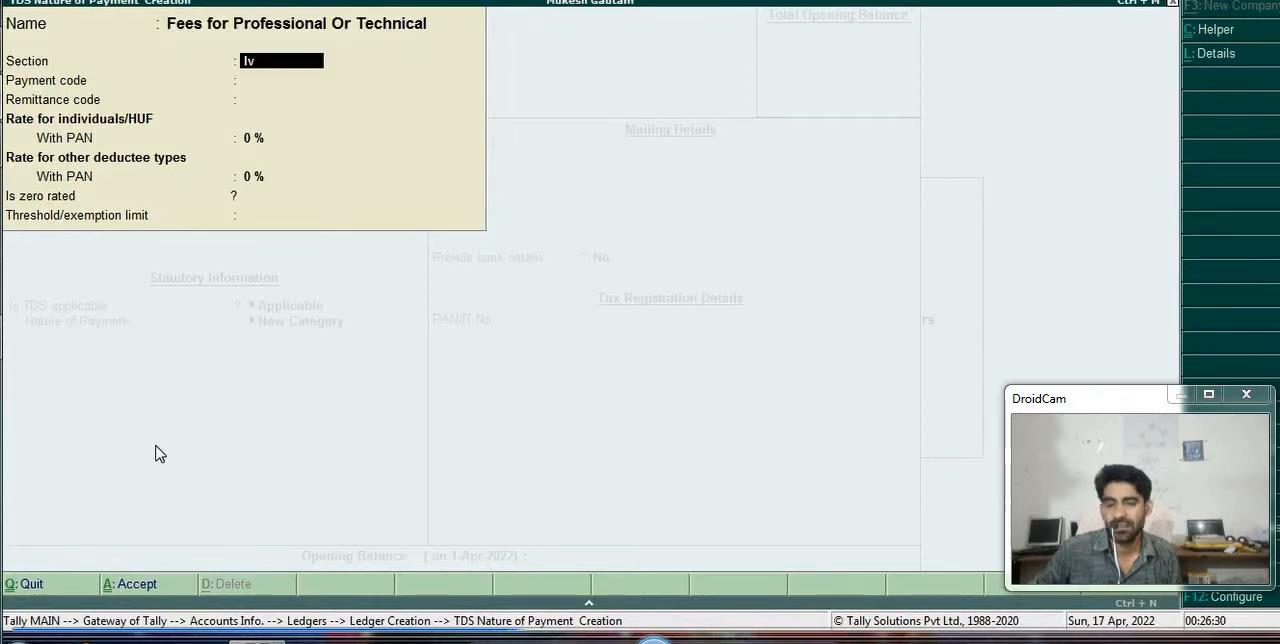
# - Set the nature of payment's section to Iv, payment code to F and remittance code to Fd
pyautogui.write('Iv')
pyautogui.press('Return')
pyautogui.write('F')
pyautogui.press('Return')
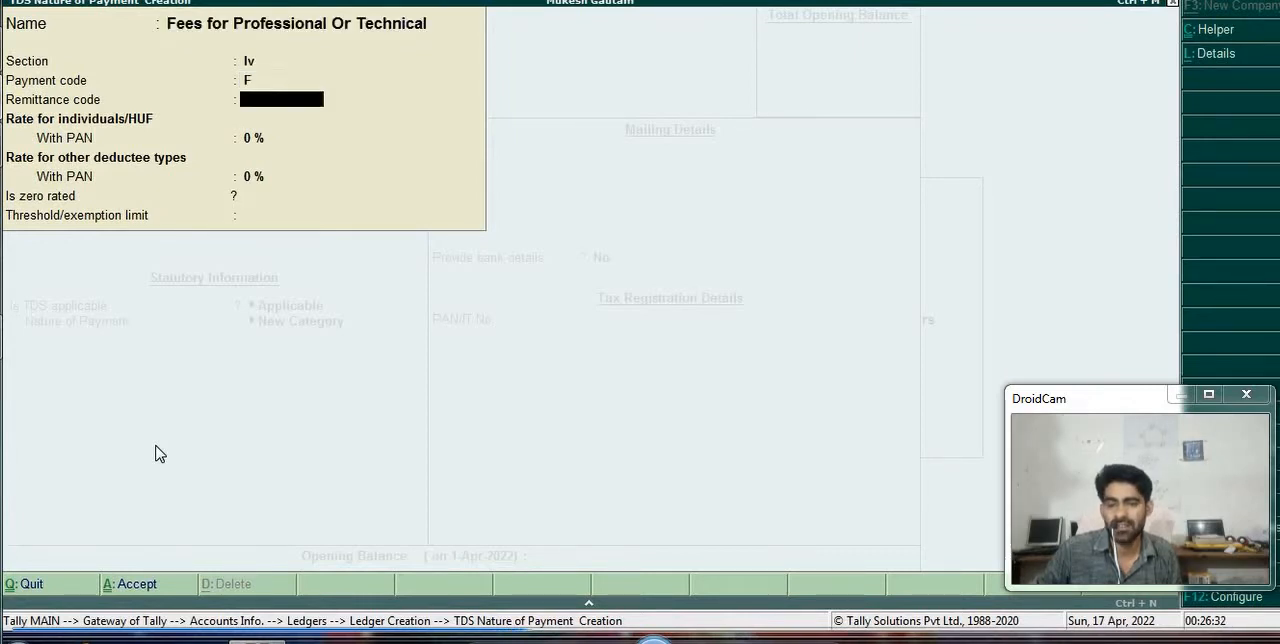
pyautogui.write('Fd')
pyautogui.press('Return')
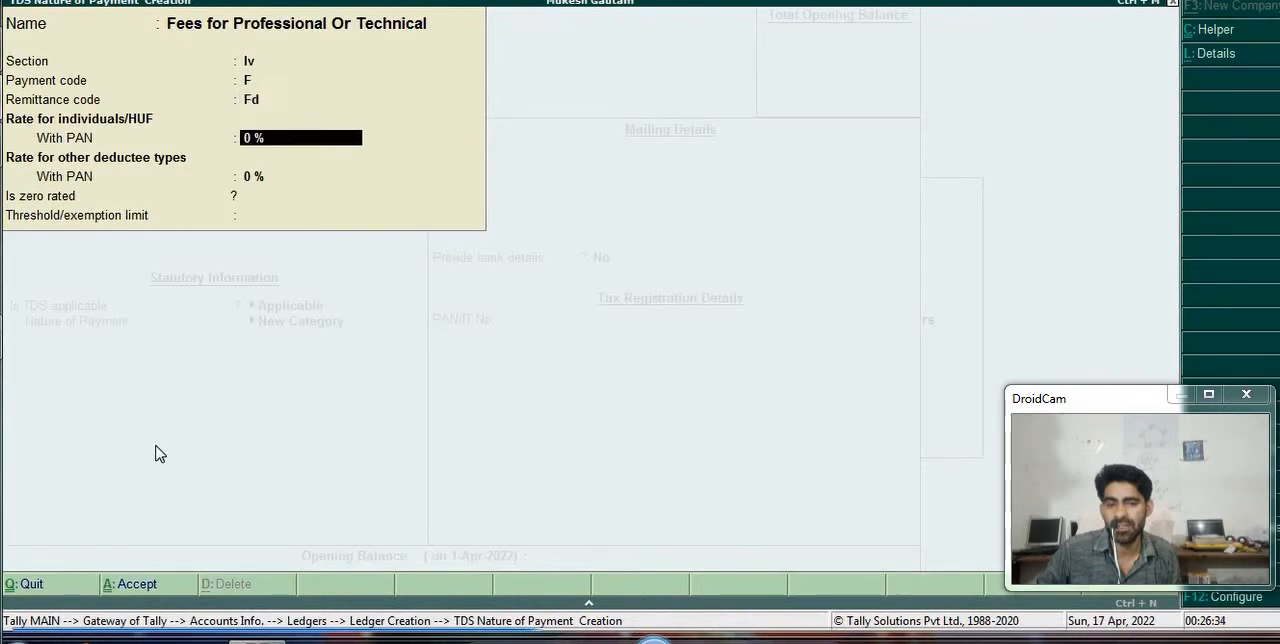
# - Set the with-PAN rate to 2% for individuals/HUF and other deductee types, leave the exemption limit blank, and save the nature of payment
pyautogui.write('2')
pyautogui.press('Return')
pyautogui.press('Return')
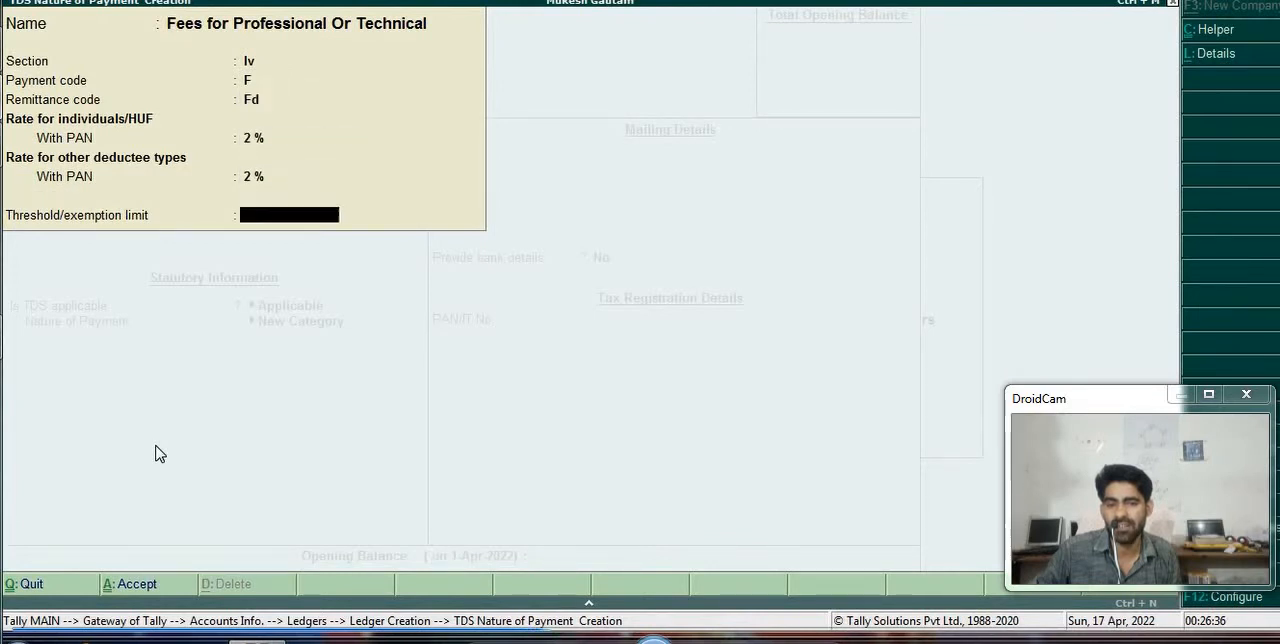
pyautogui.press('Return')
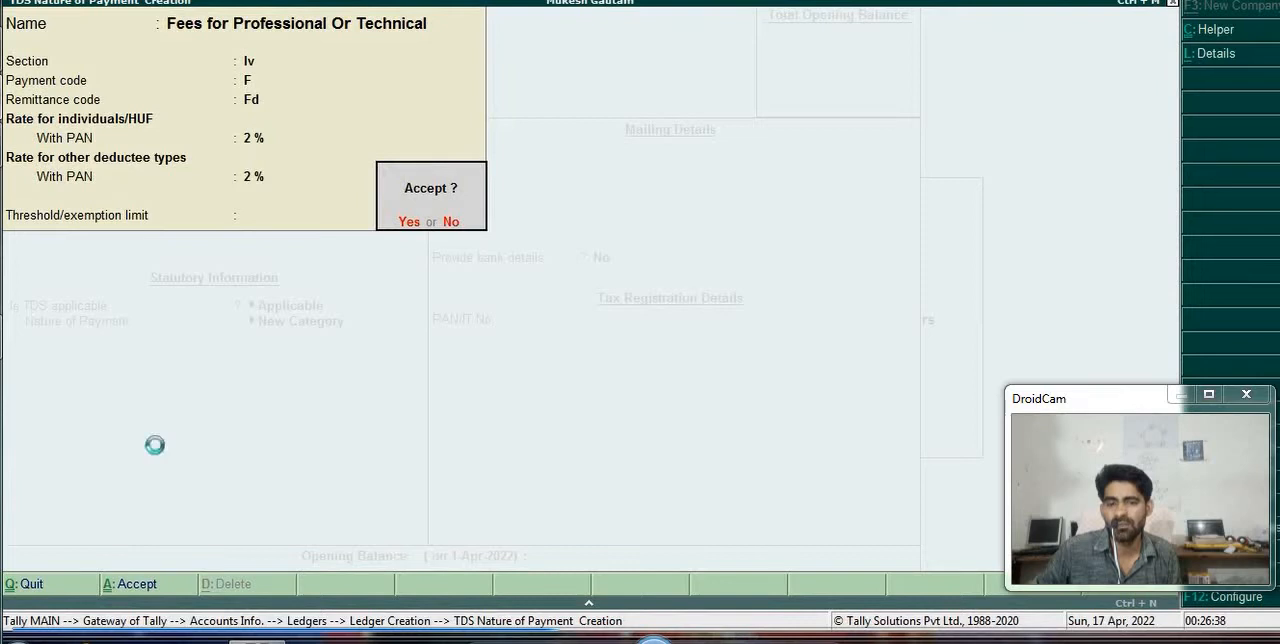
pyautogui.press('Return')
# - Keep bank details at No and the PAN blank, and save the Internal Audit Expences ledger
pyautogui.press('Return')
pyautogui.press('Return')
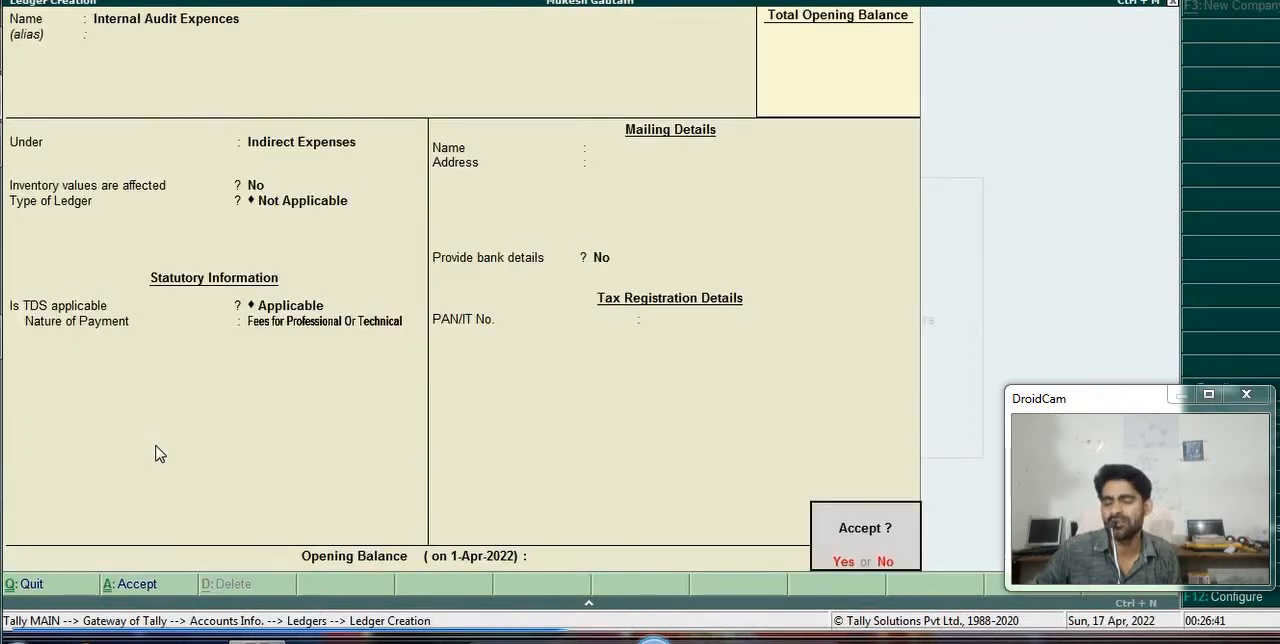
pyautogui.press('Return')
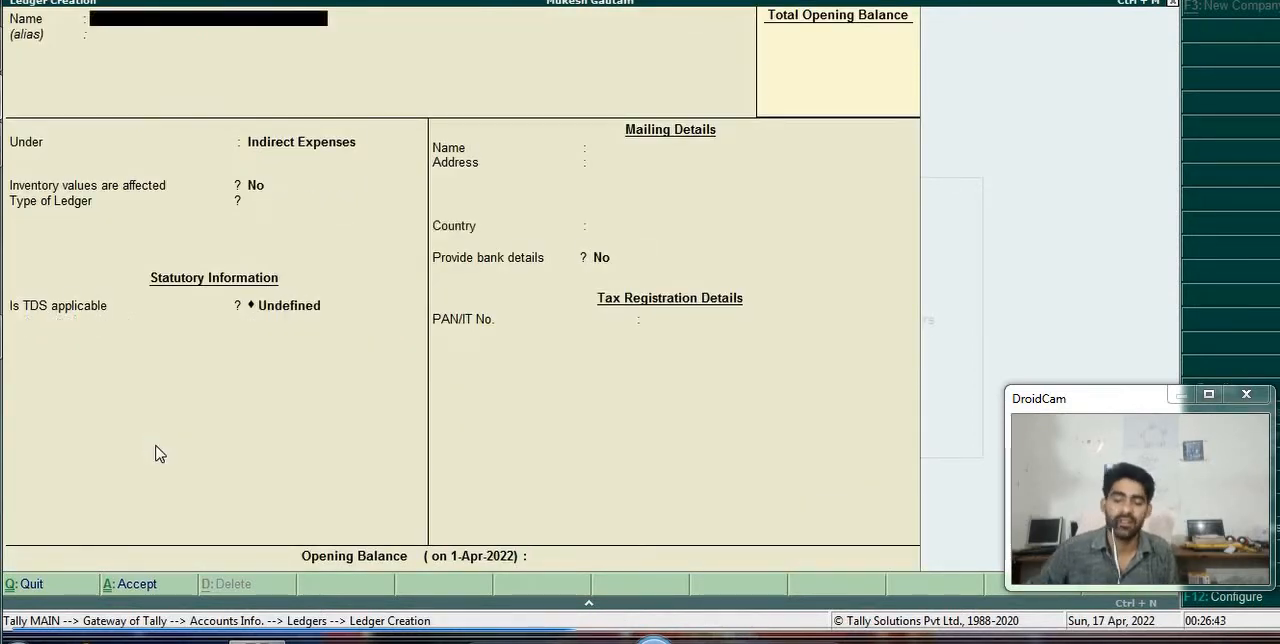
# - Name the next new ledger Tds Internal Audit and leave its alias blank
pyautogui.write('Tds ')
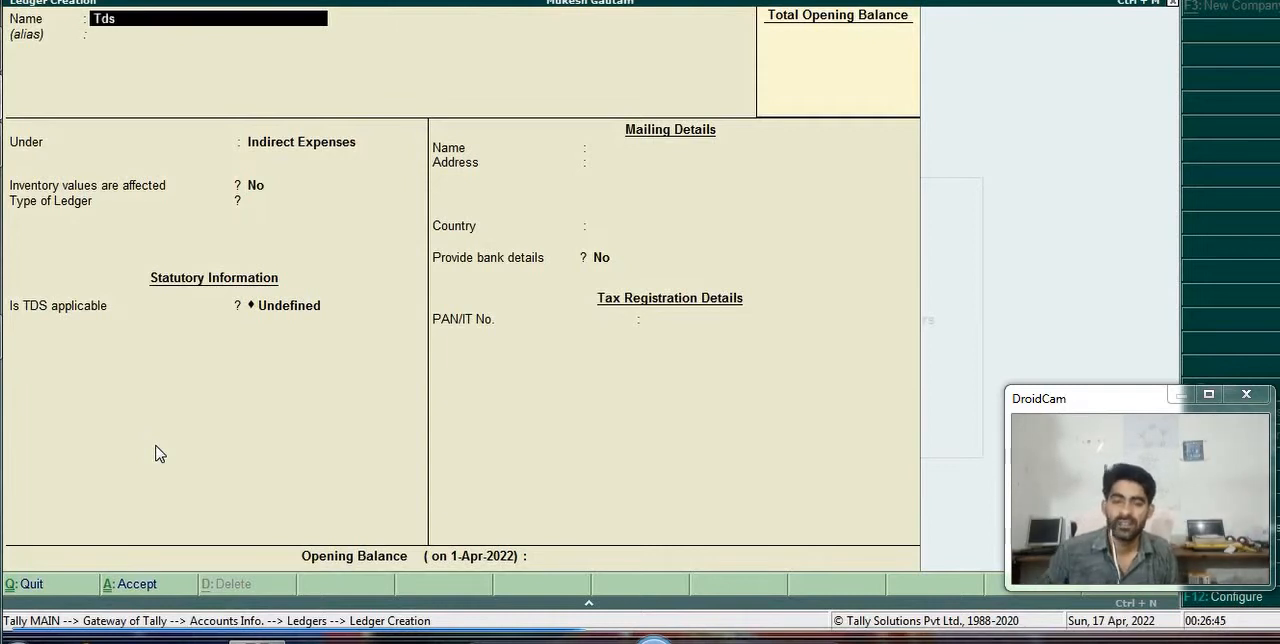
pyautogui.write('intera')
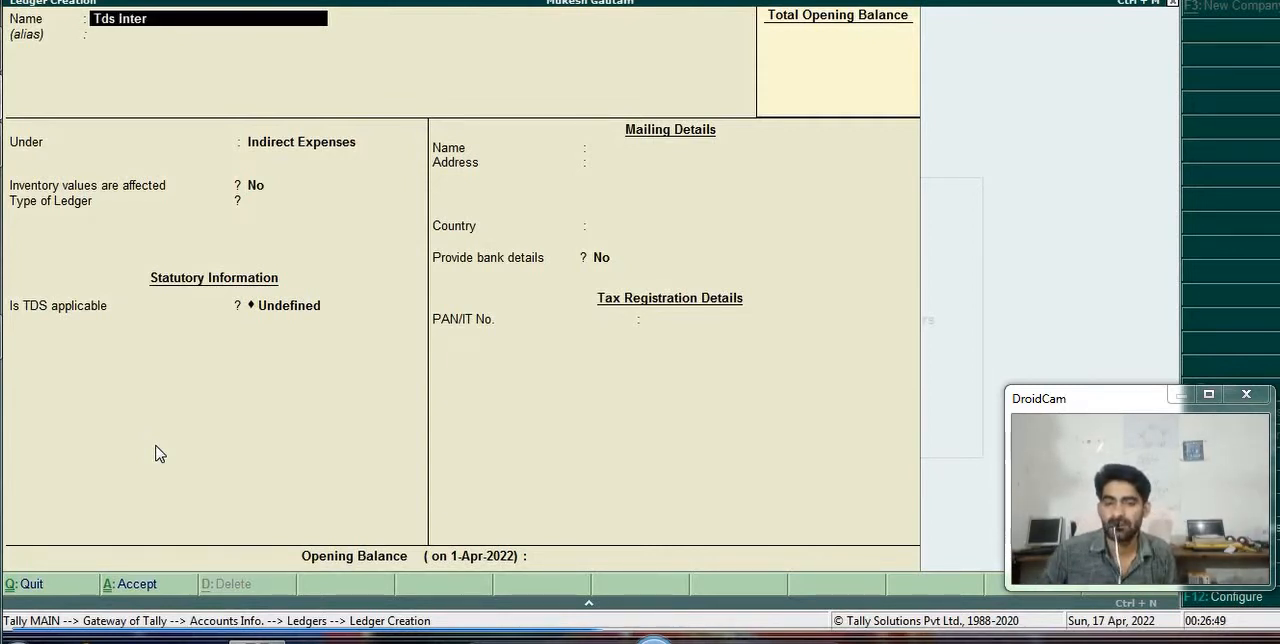
pyautogui.write('al')
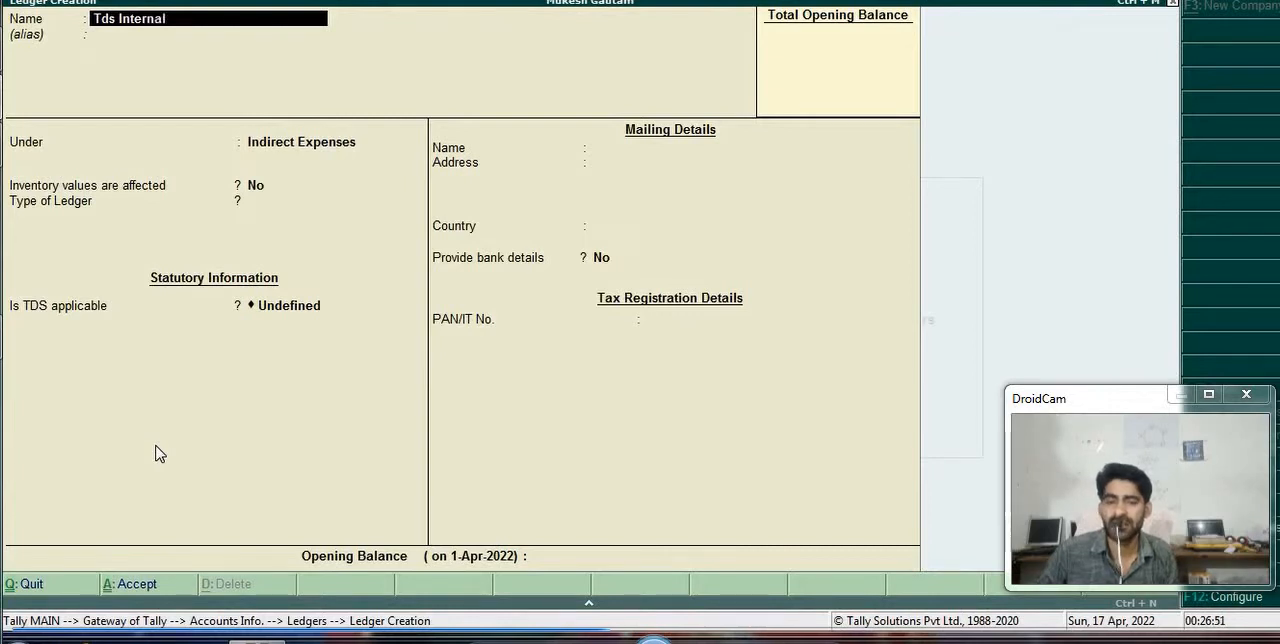
pyautogui.write(' audit')
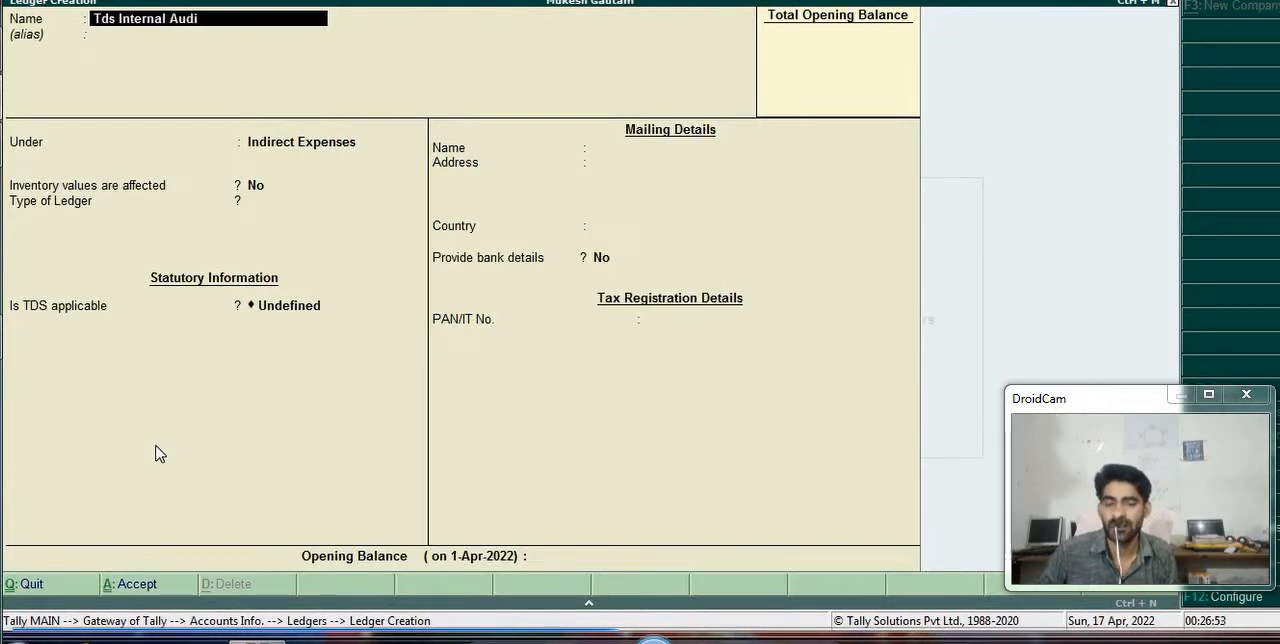
pyautogui.press('Return')
# - Group the Tds Internal Audit ledger under Duties & Taxes with TDS as its type of duty/tax
pyautogui.press('Return')
pyautogui.write('D')
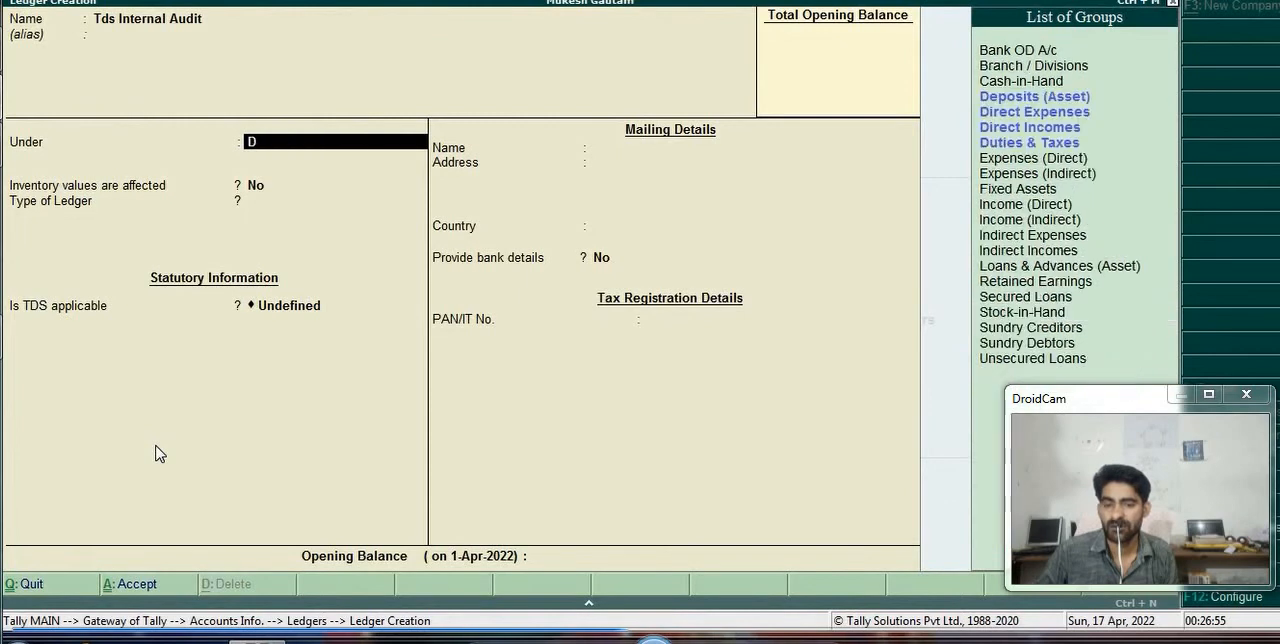
pyautogui.write('u')
pyautogui.press('Return')
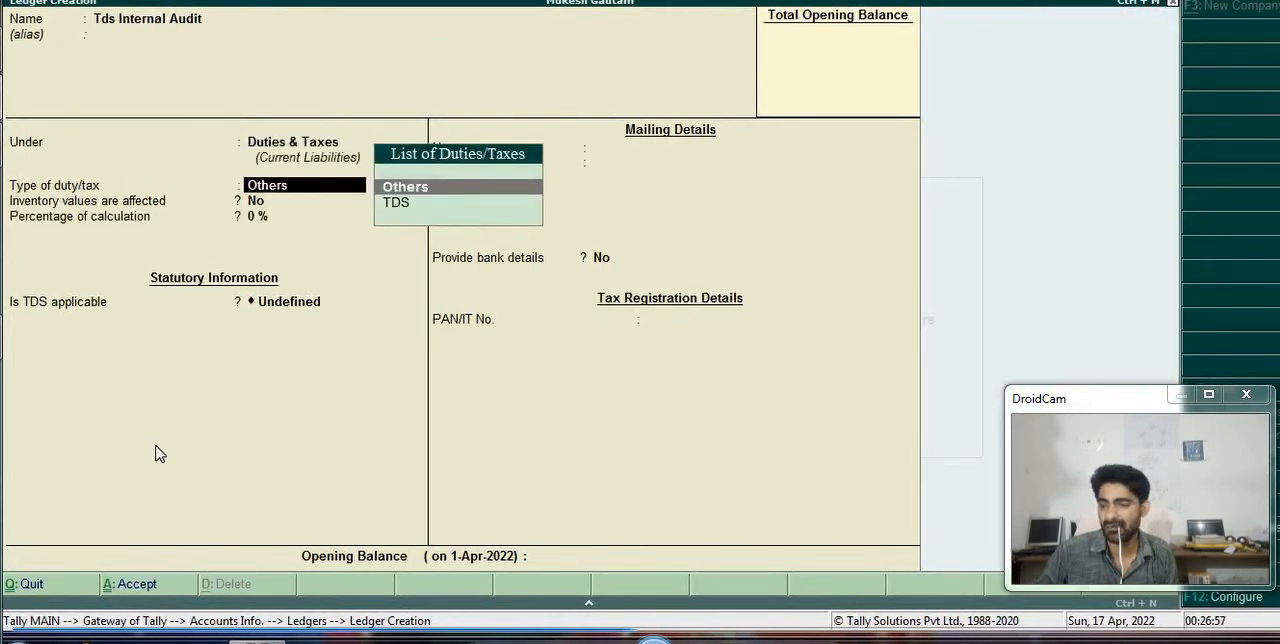
pyautogui.press('Down')
pyautogui.press('Return')
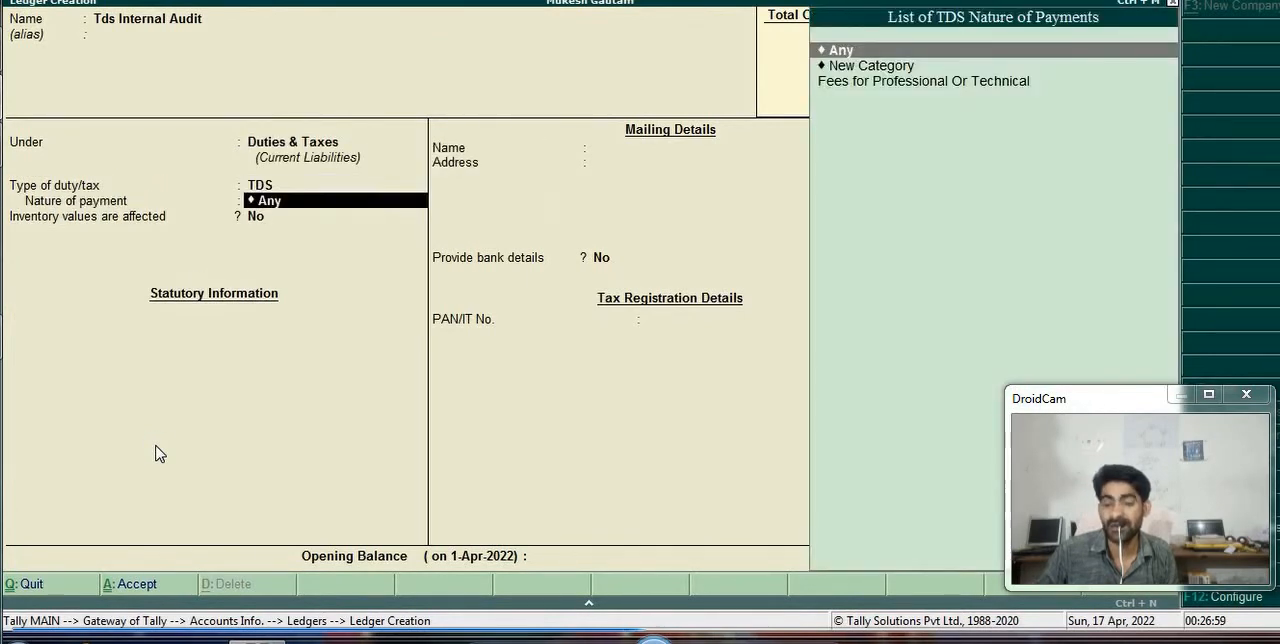
# - Set the nature of payment to Fees for Professional Or Technical, keep the remaining defaults, save the ledger, and leave ledger creation
pyautogui.press('Down')
pyautogui.press('Down')
pyautogui.press('Return')
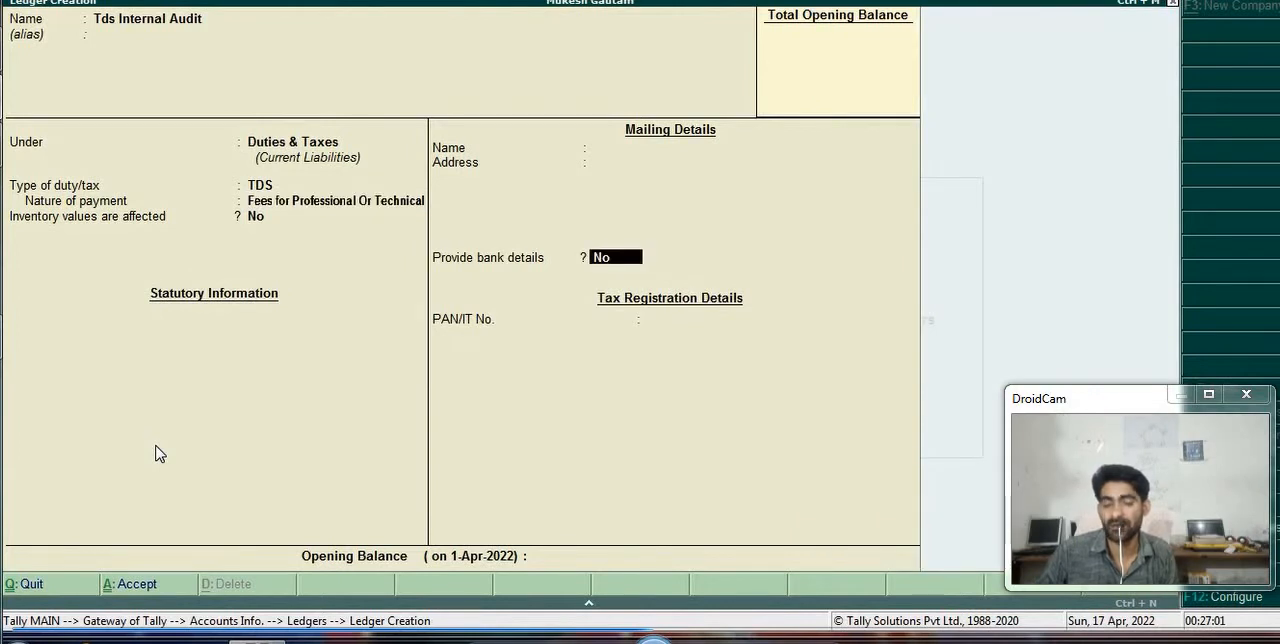
pyautogui.press('Return')
pyautogui.press('Return')
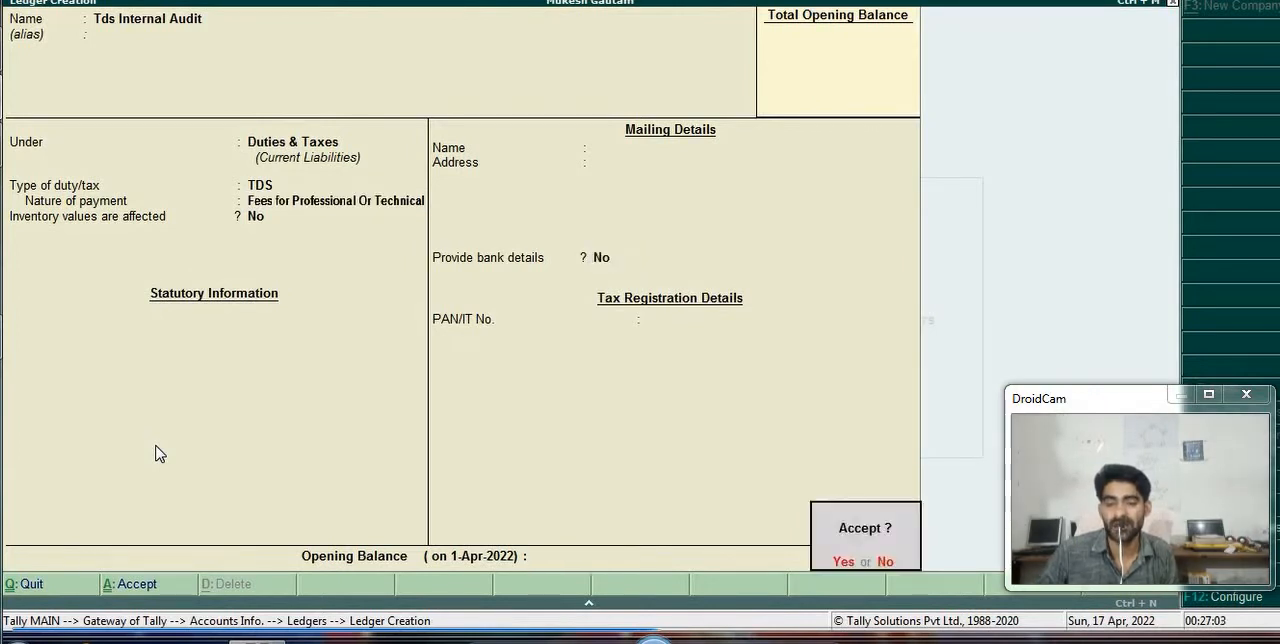
pyautogui.press('Return')
pyautogui.press('Escape')
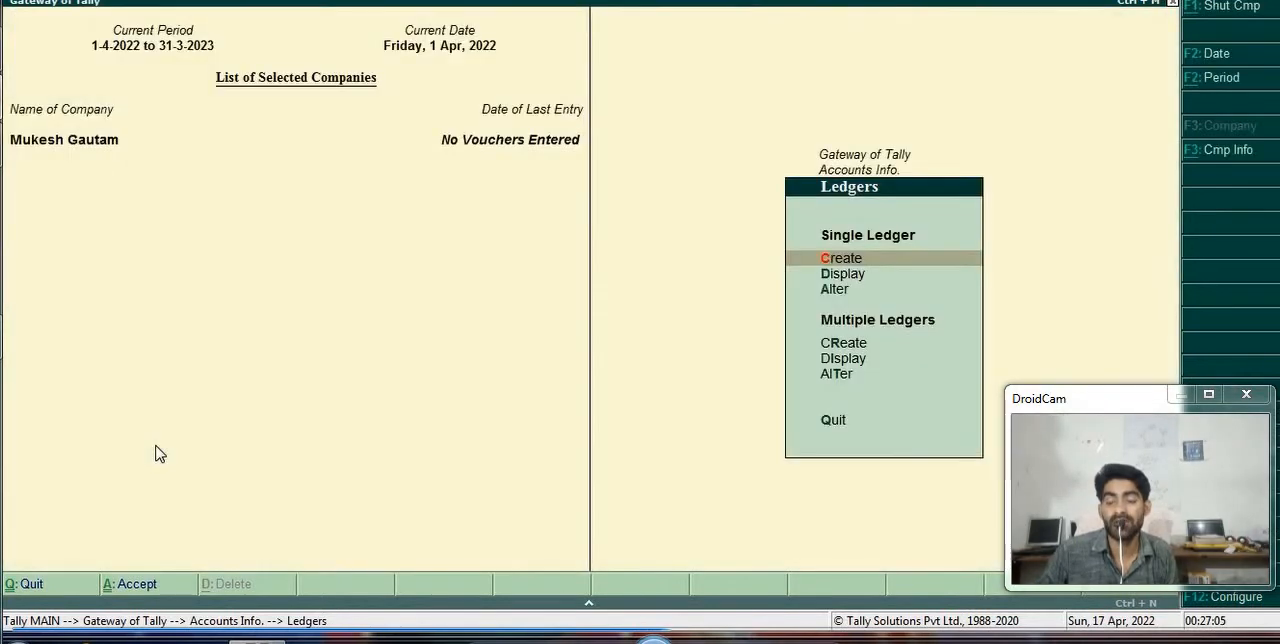
# - Start a new journal entry in Accounting Vouchers and debit Internal Audit Expences with 5000
pyautogui.press('Escape')
pyautogui.press('Escape')
pyautogui.press('Down')
pyautogui.press('Down')
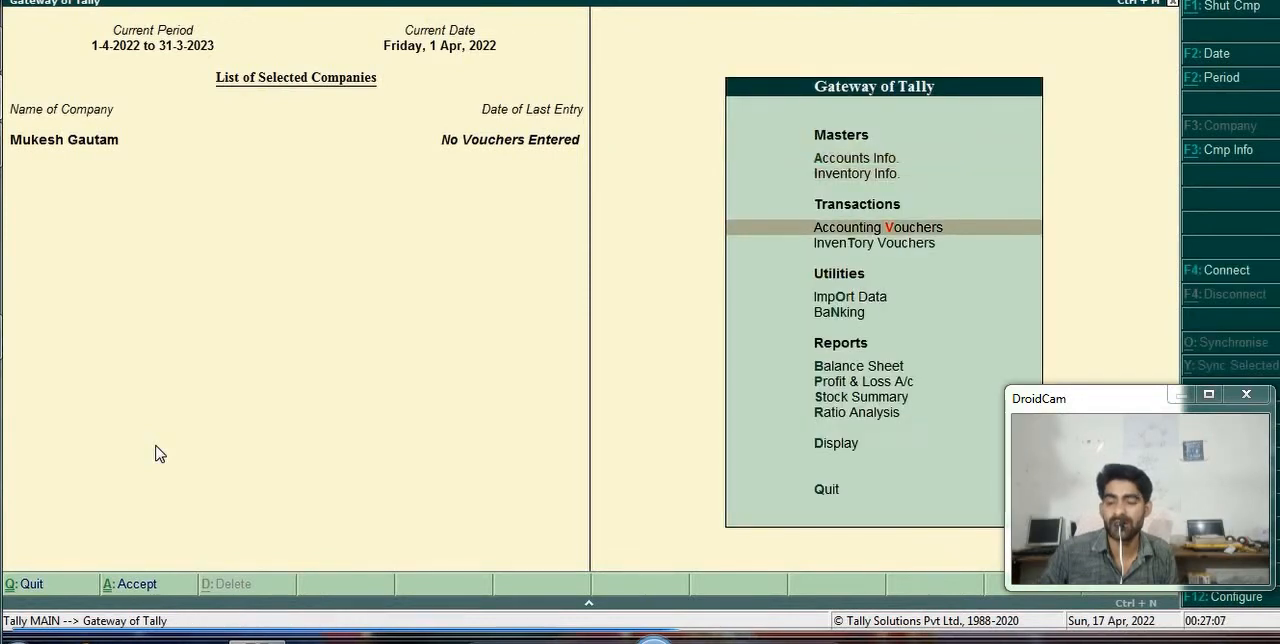
pyautogui.press('Return')
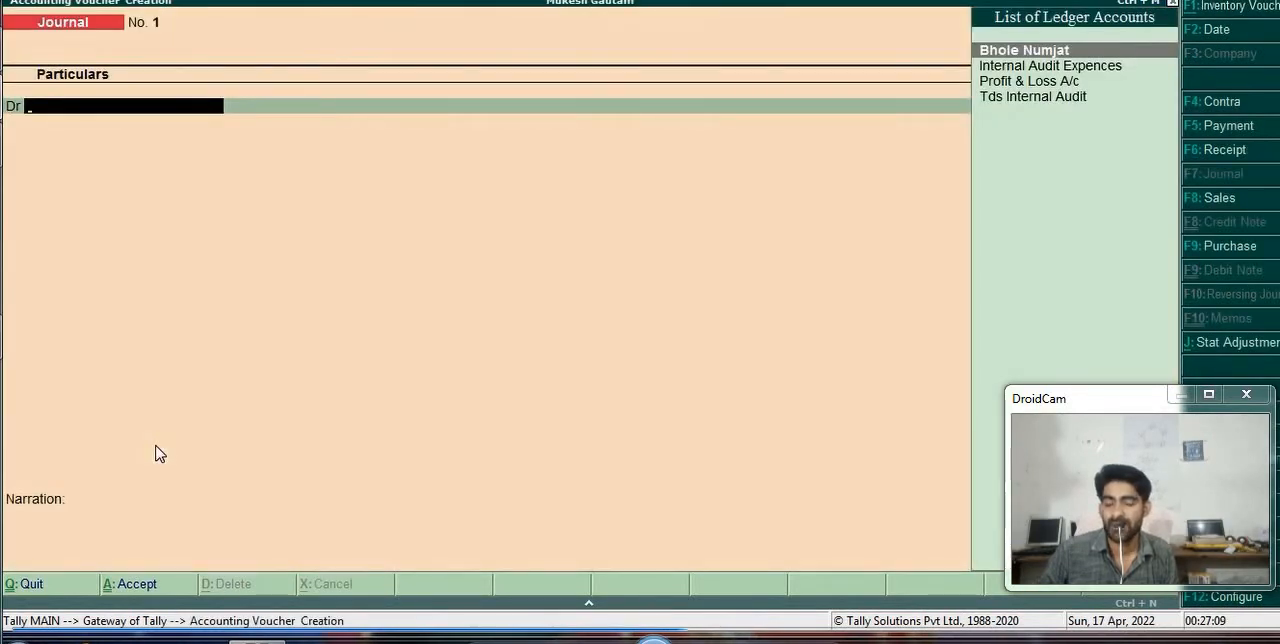
pyautogui.press('Down')
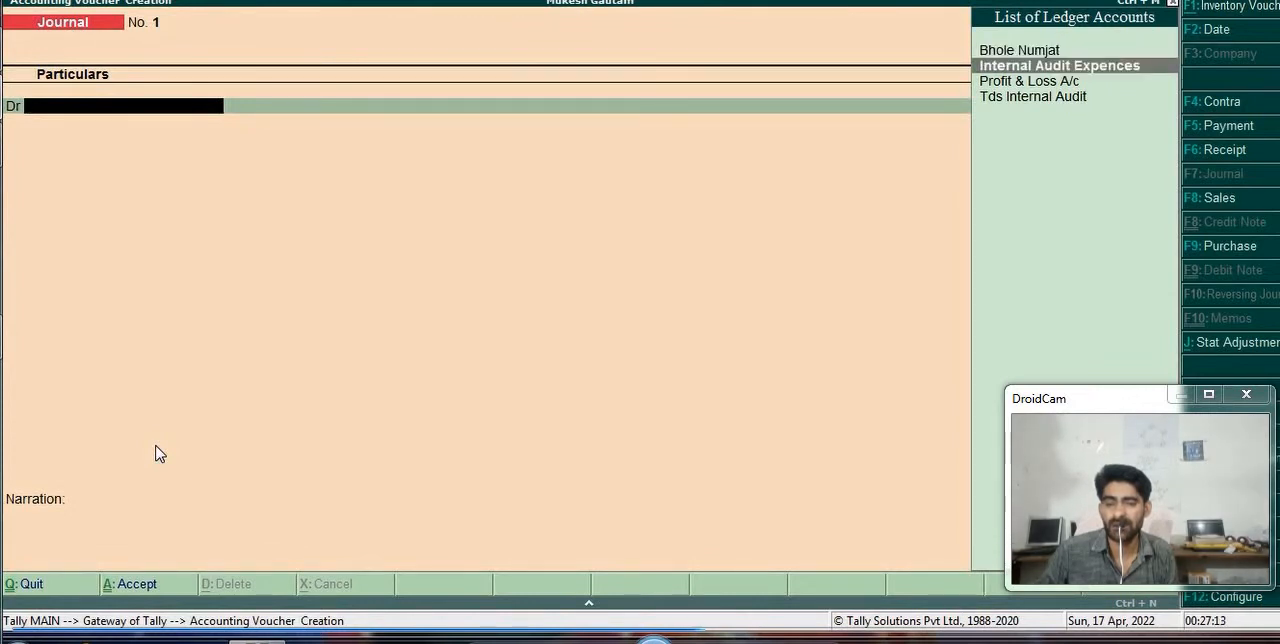
pyautogui.press('Return')
pyautogui.write('5000')
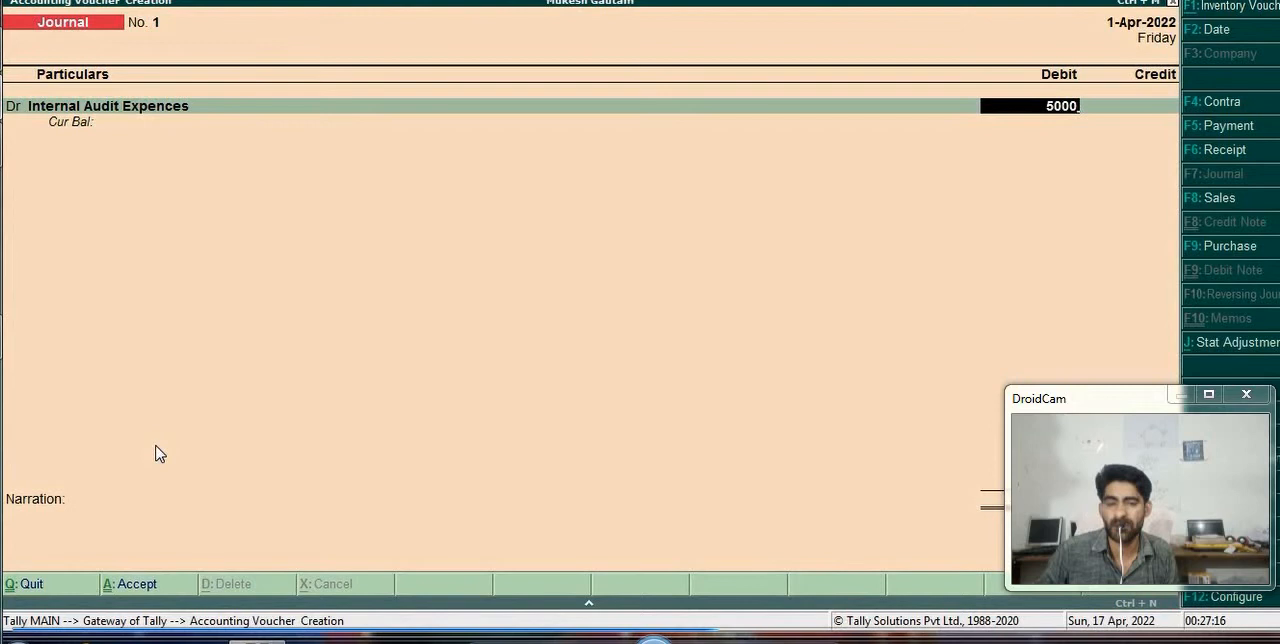
pyautogui.press('Return')
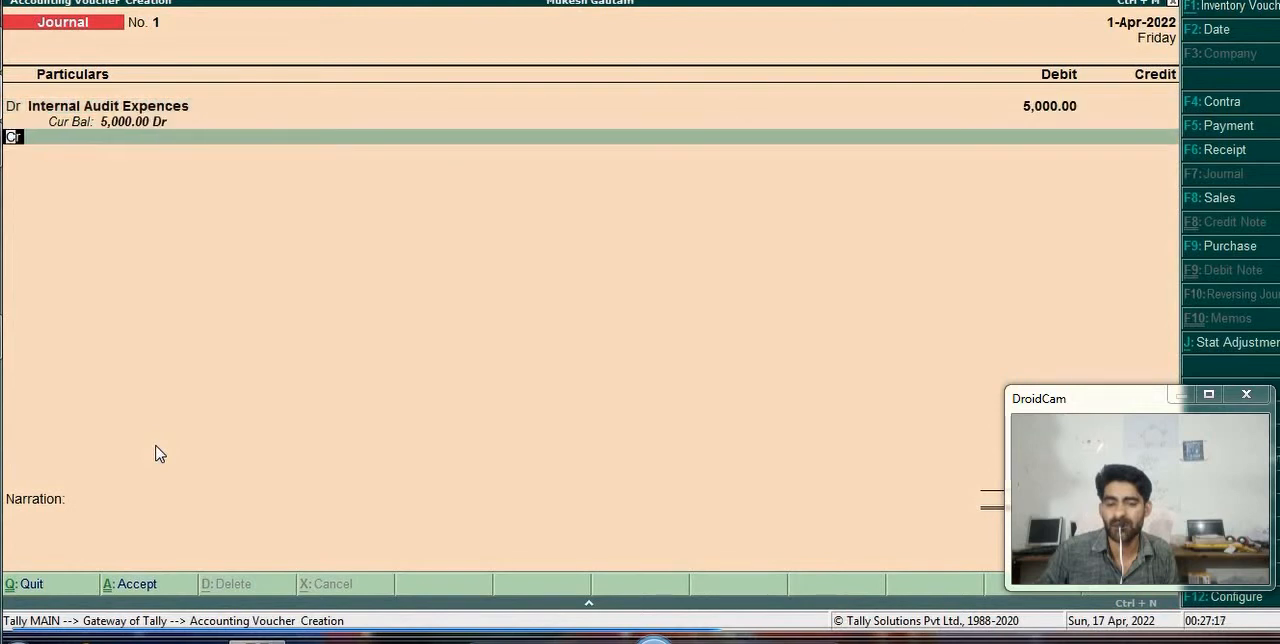
# - Credit the party ledger with 4000 in the journal entry
pyautogui.press('Return')
pyautogui.press('Up')
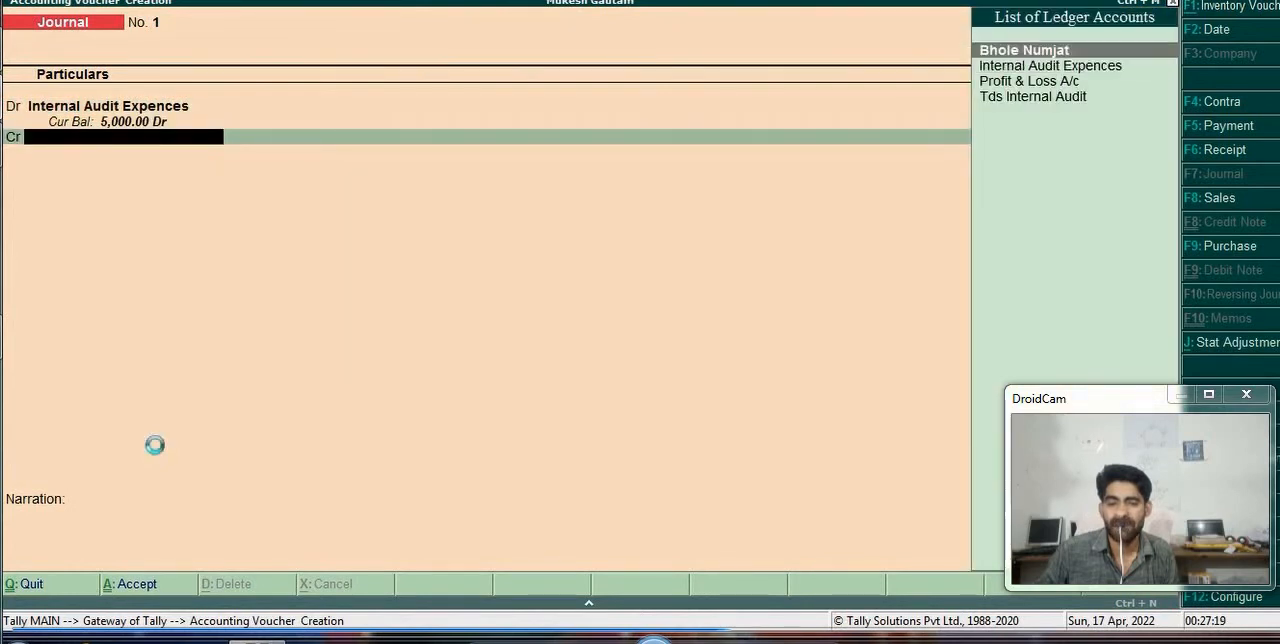
pyautogui.press('Return')
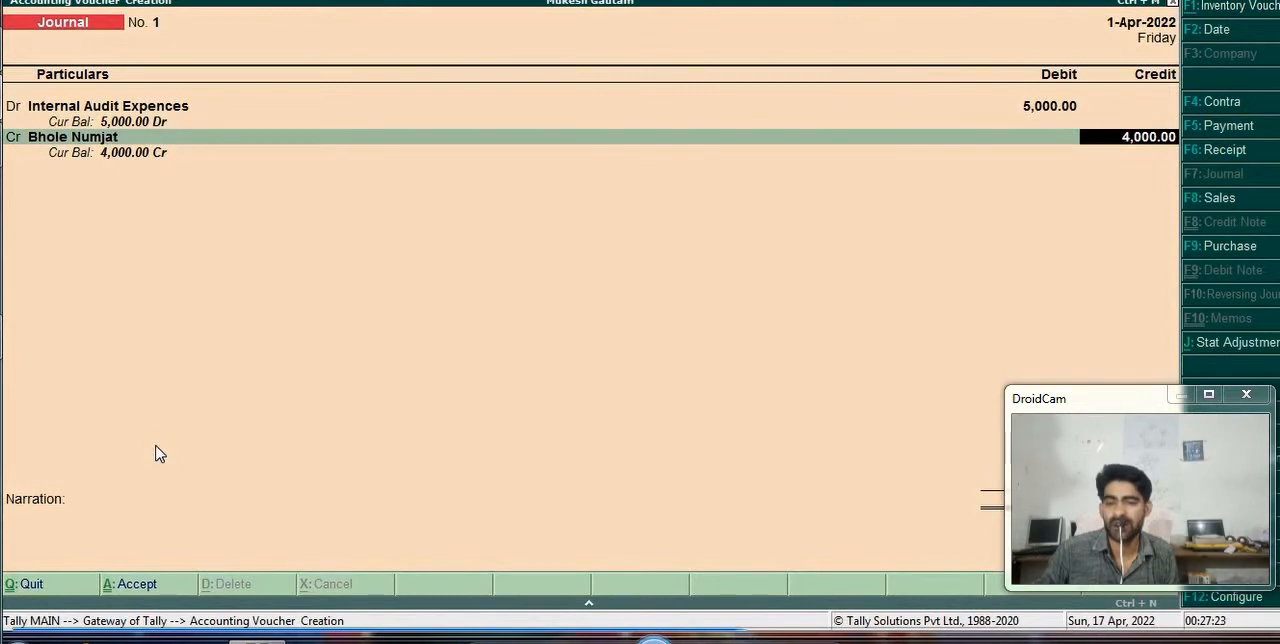
pyautogui.press('Return')
pyautogui.press('Return')
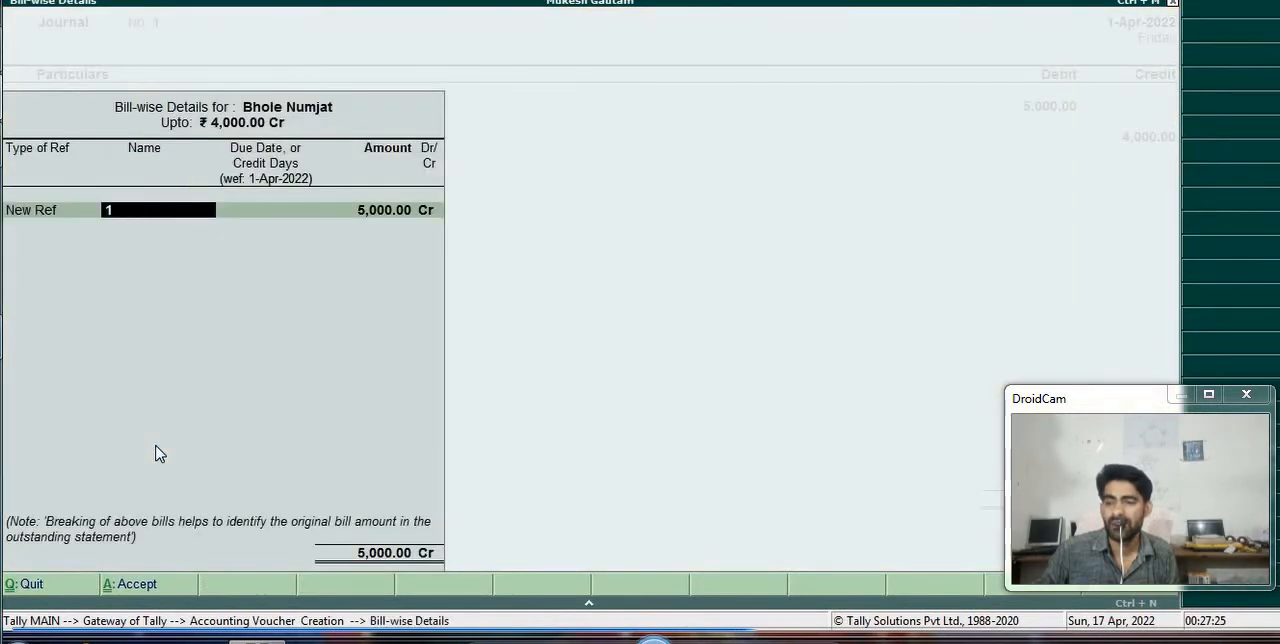
# - Add a New Ref bill named Ex-001 for 5000 Cr to the party's bill-wise details
pyautogui.write('Ex-0')
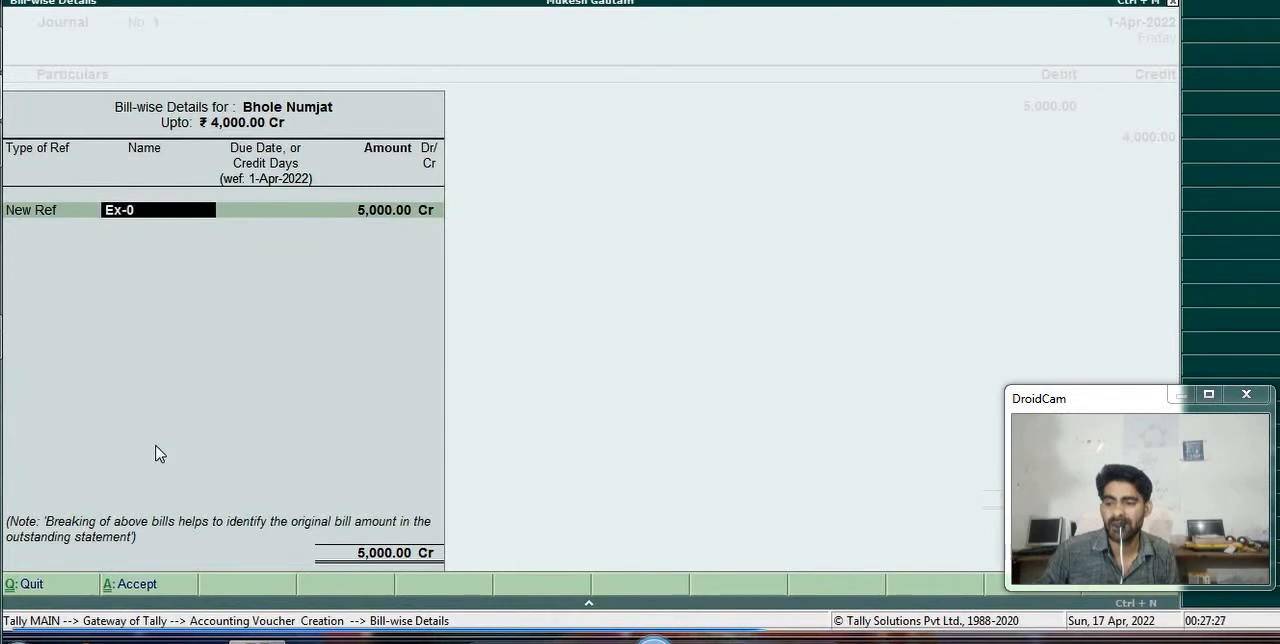
pyautogui.write('01')
pyautogui.press('Return')
# - Add a second New Ref bill named Ex-002 for 1000 Dr and finish the party's bill-wise details
pyautogui.press('Return')
pyautogui.press('Return')
pyautogui.press('Return')
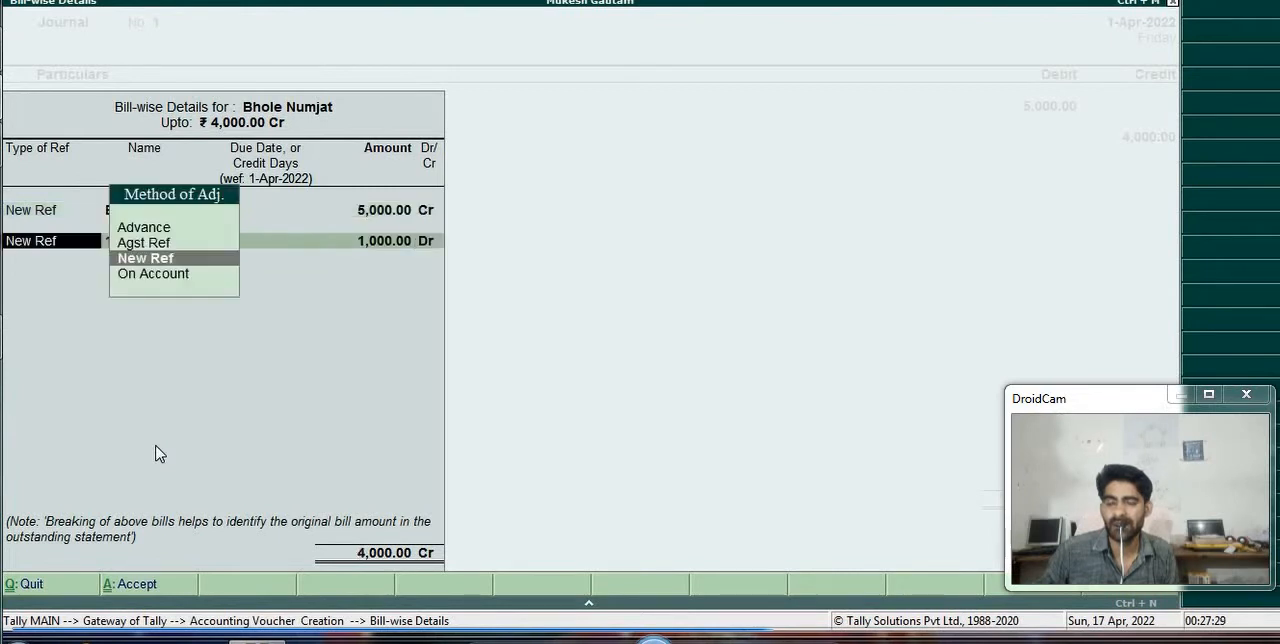
pyautogui.press('Return')
pyautogui.write('E')
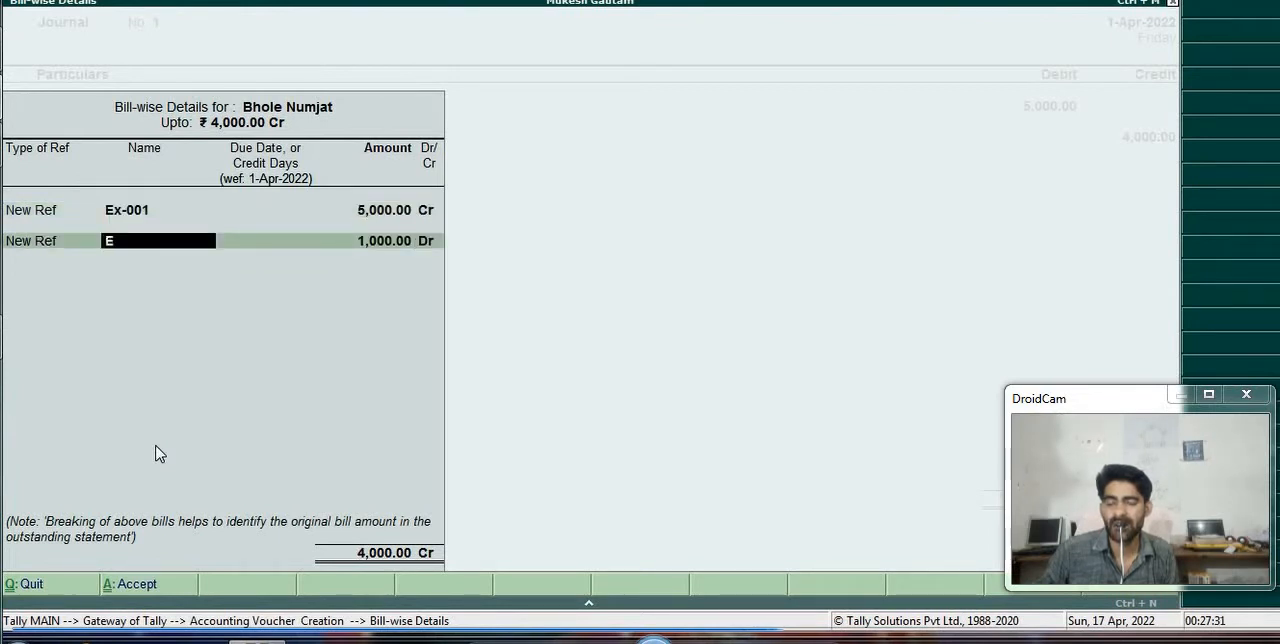
pyautogui.write('x-002')
pyautogui.press('Return')
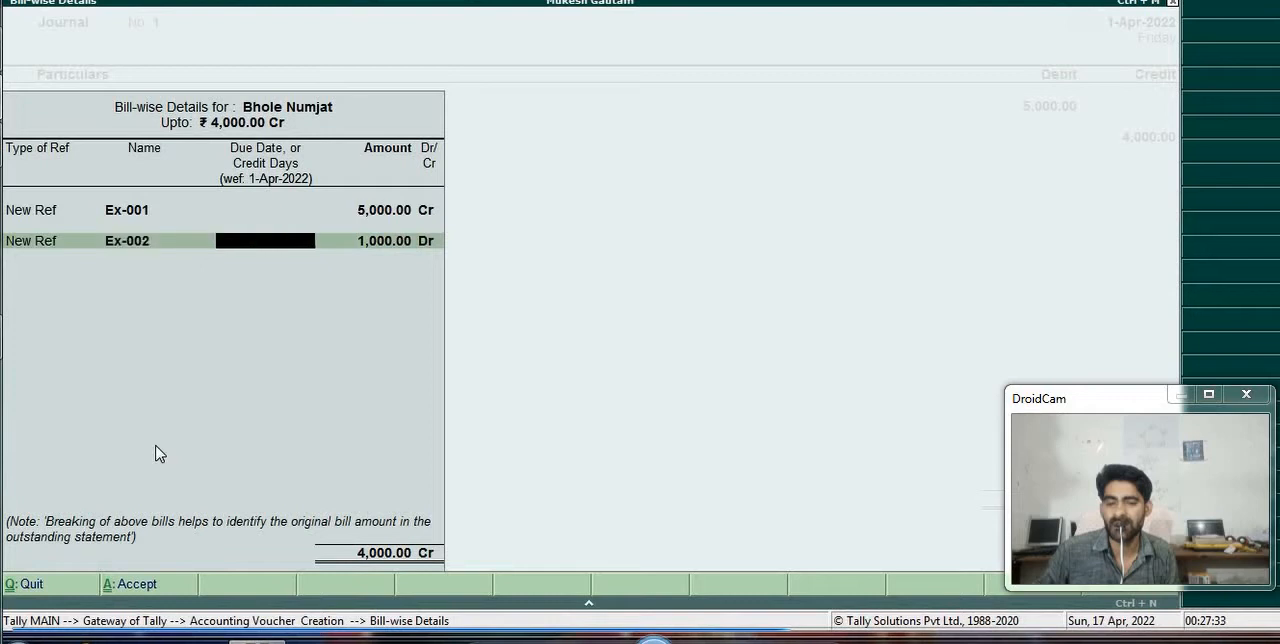
pyautogui.press('Return')
pyautogui.press('Return')
pyautogui.press('Return')
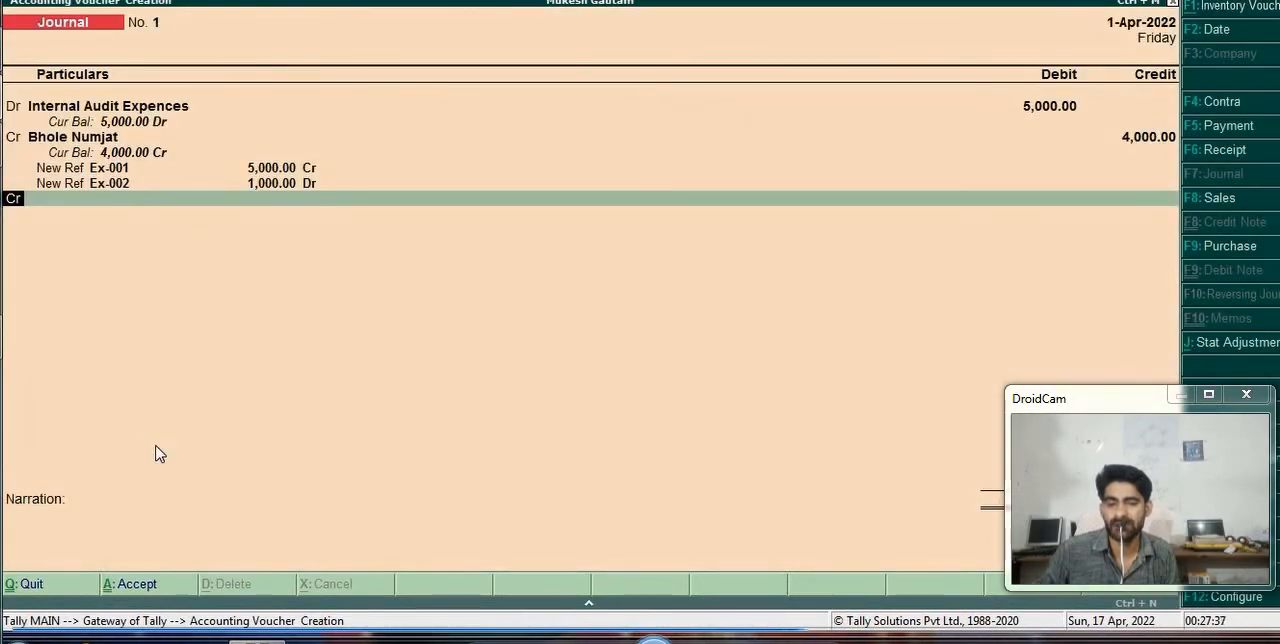
# - Credit the Tds Internal Audit ledger with 1000 in the journal entry
pyautogui.press('Return')
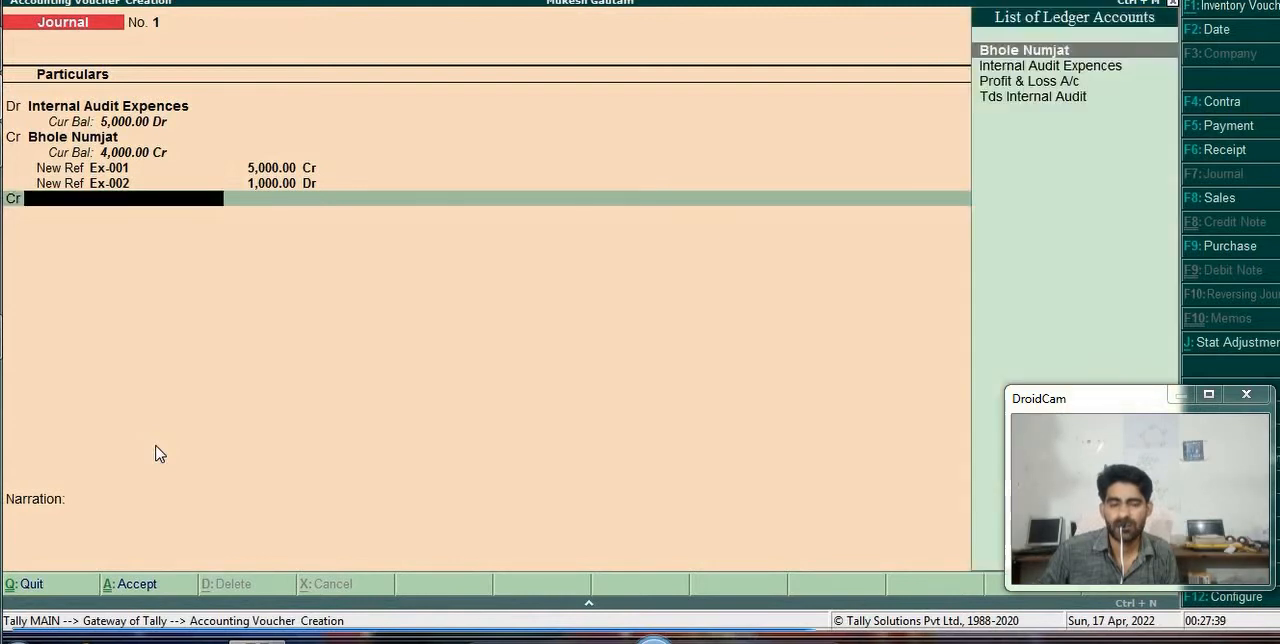
pyautogui.press('Down')
pyautogui.press('Down')
pyautogui.press('Down')
pyautogui.press('Return')
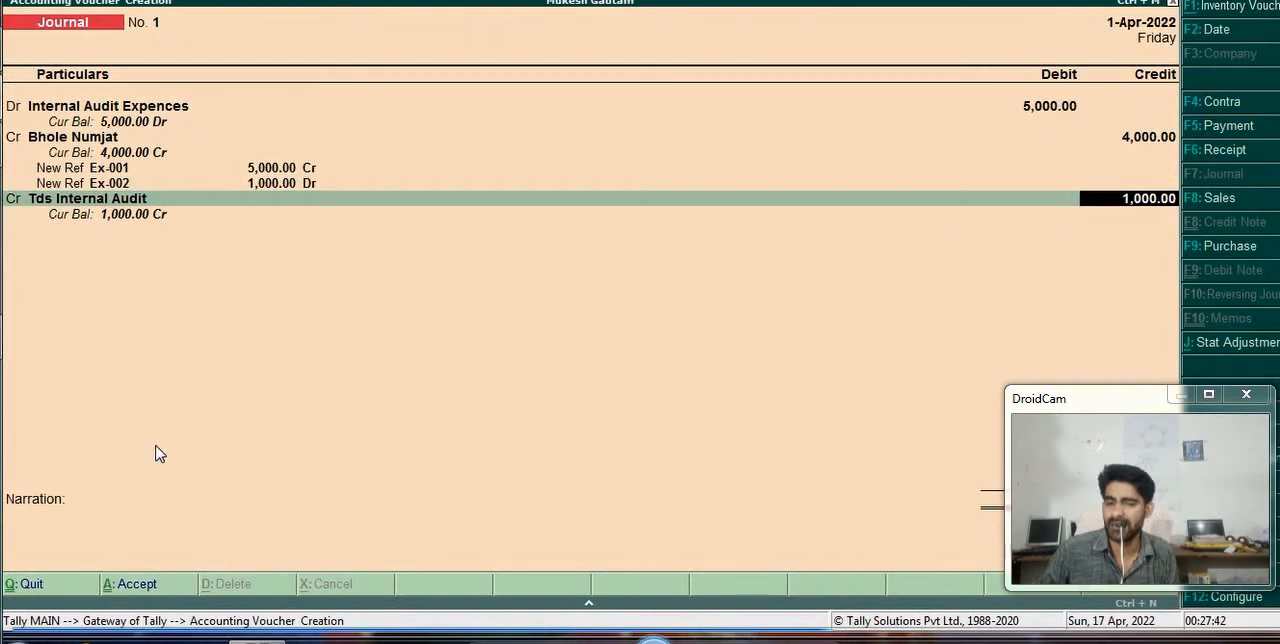
pyautogui.press('Return')
# - Save the journal voucher without a narration and start a new payment voucher
pyautogui.press('Return')
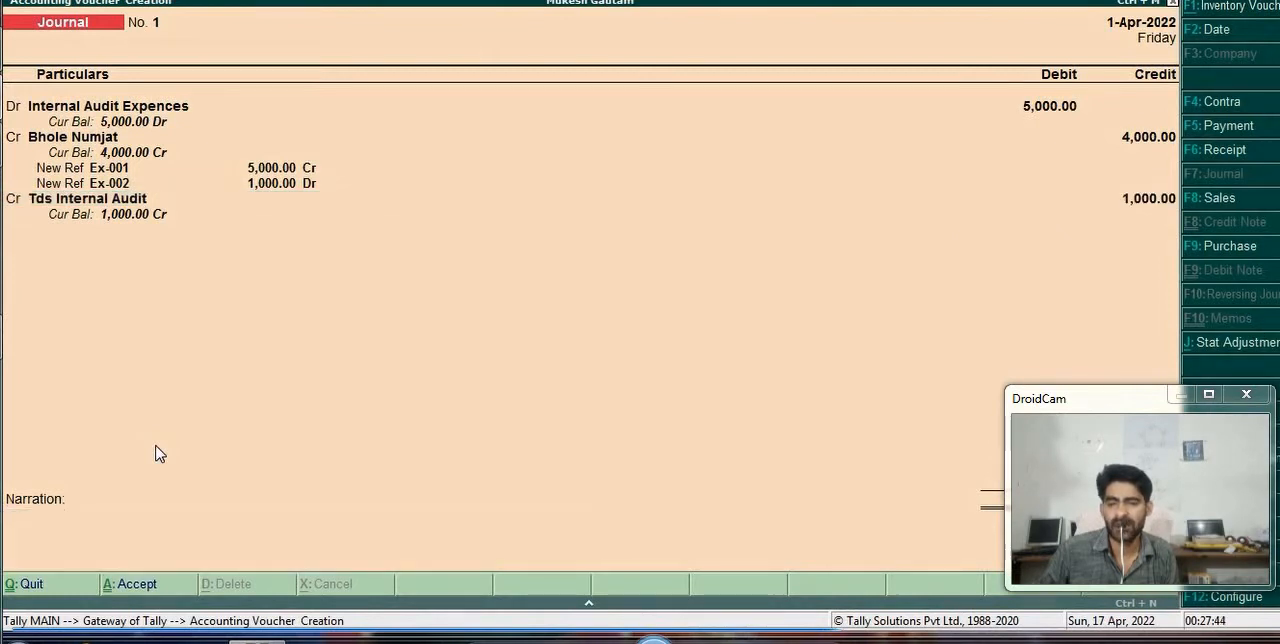
pyautogui.press('Return')
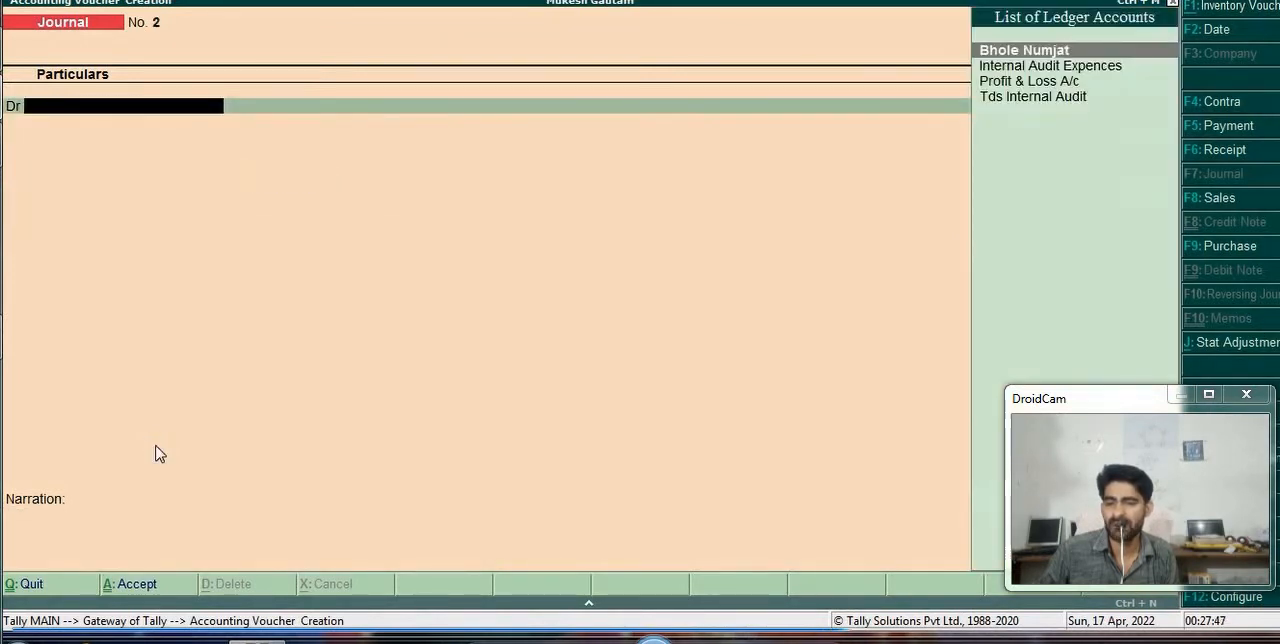
pyautogui.press('F5')
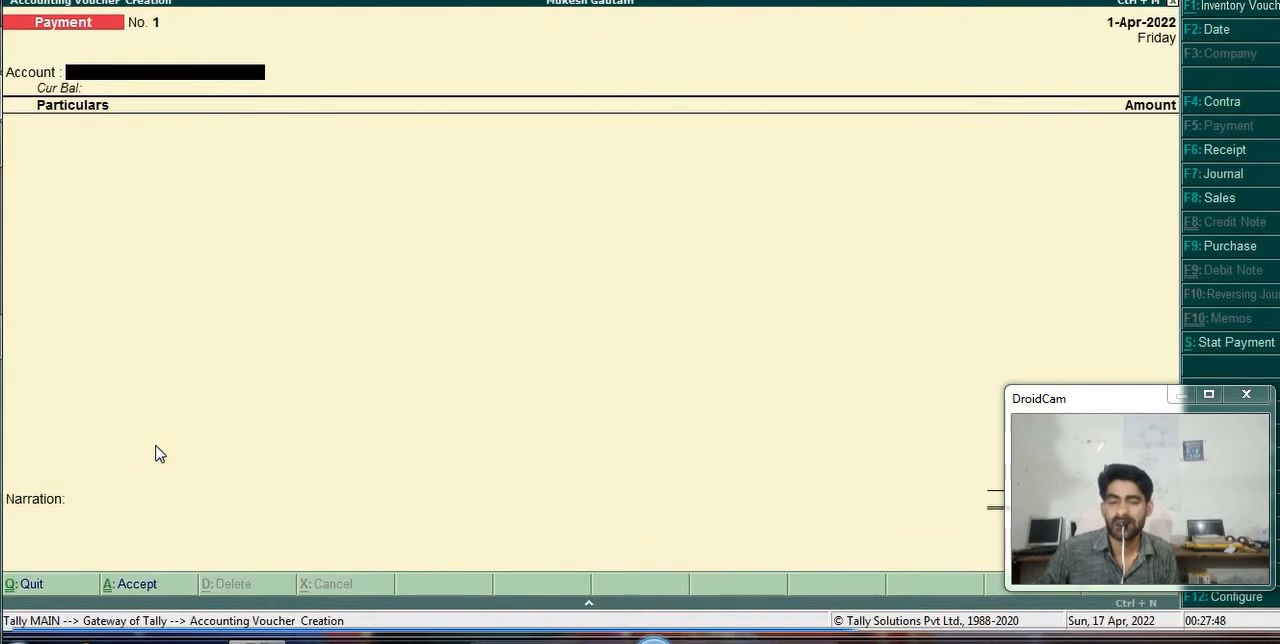
# - Review the general options in the payment voucher's standard configuration and return to the voucher
pyautogui.press('F12')
pyautogui.press('Down')
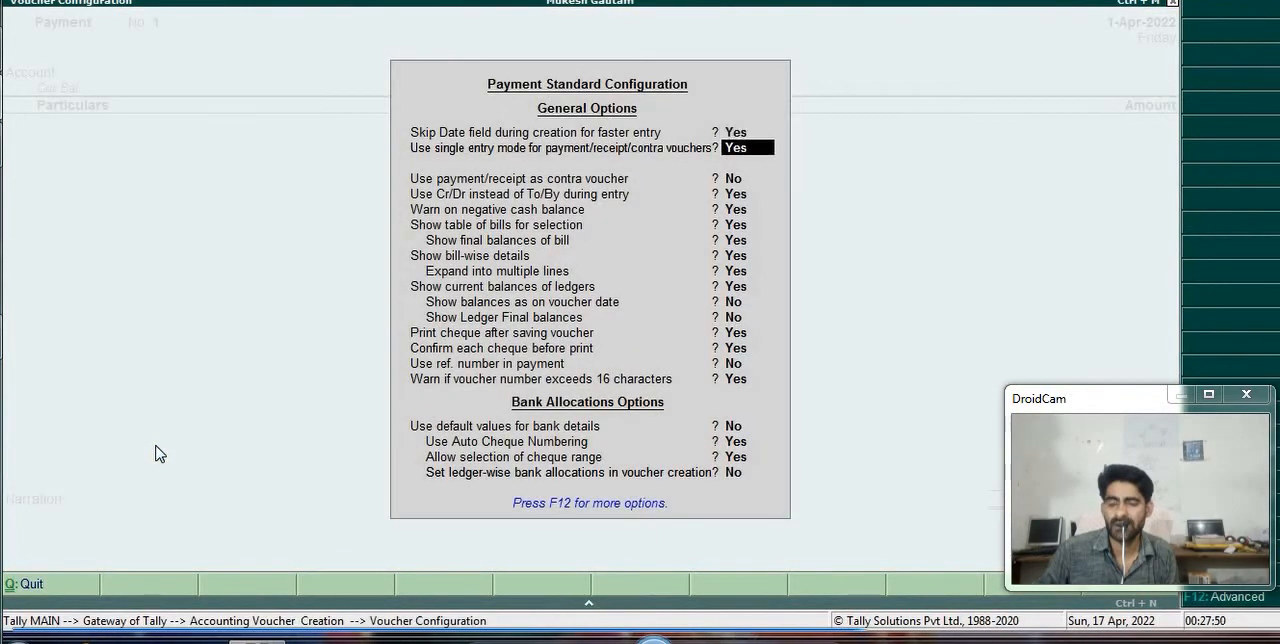
pyautogui.press('Down')
pyautogui.press('Down')
pyautogui.press('Down')
pyautogui.press('Down')
pyautogui.hotkey('ctrl', 'a')
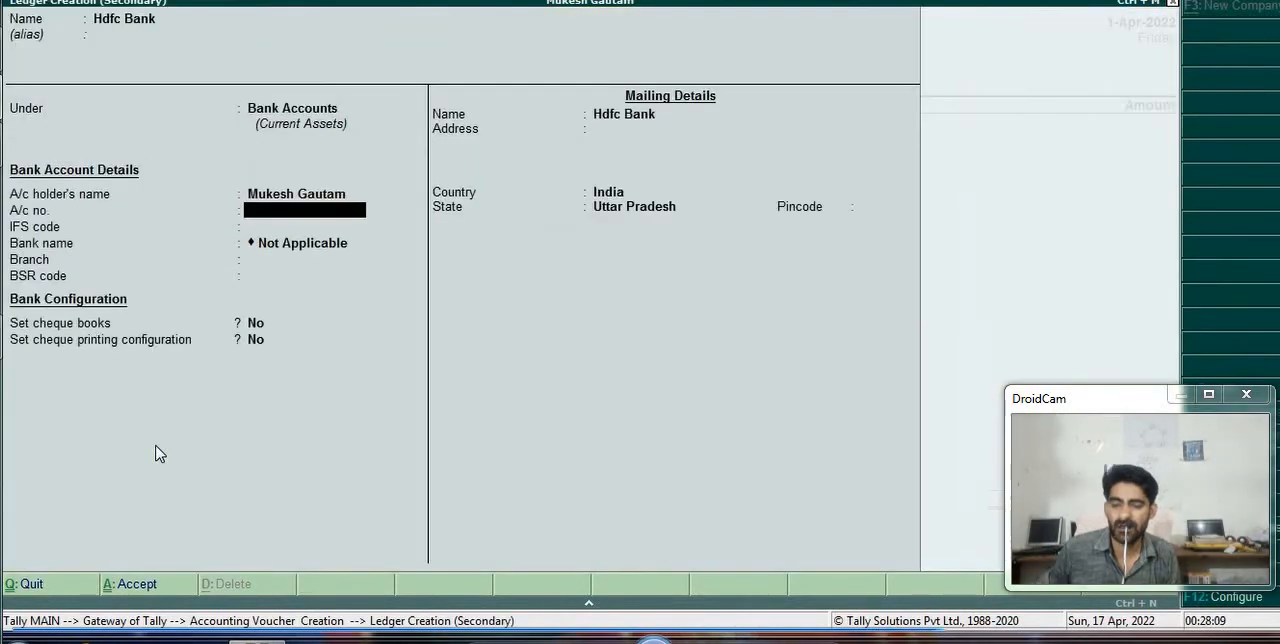
pyautogui.press('Down')
pyautogui.press('Down')
pyautogui.press('Down')
pyautogui.press('Down')
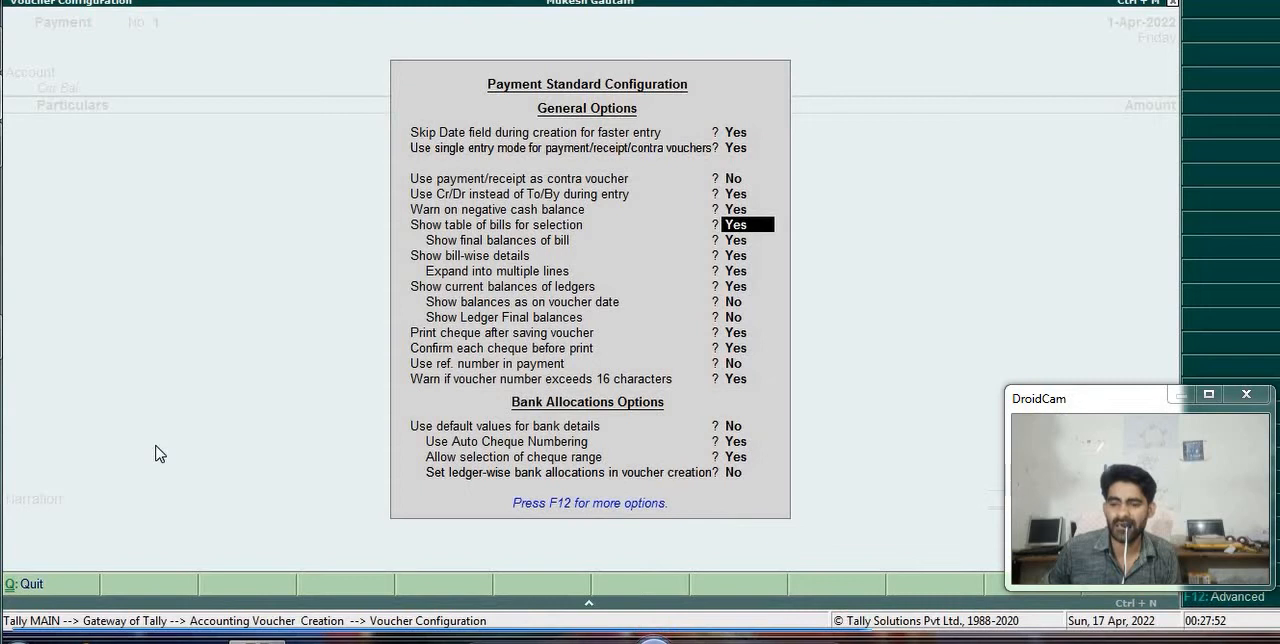
pyautogui.press('Escape')
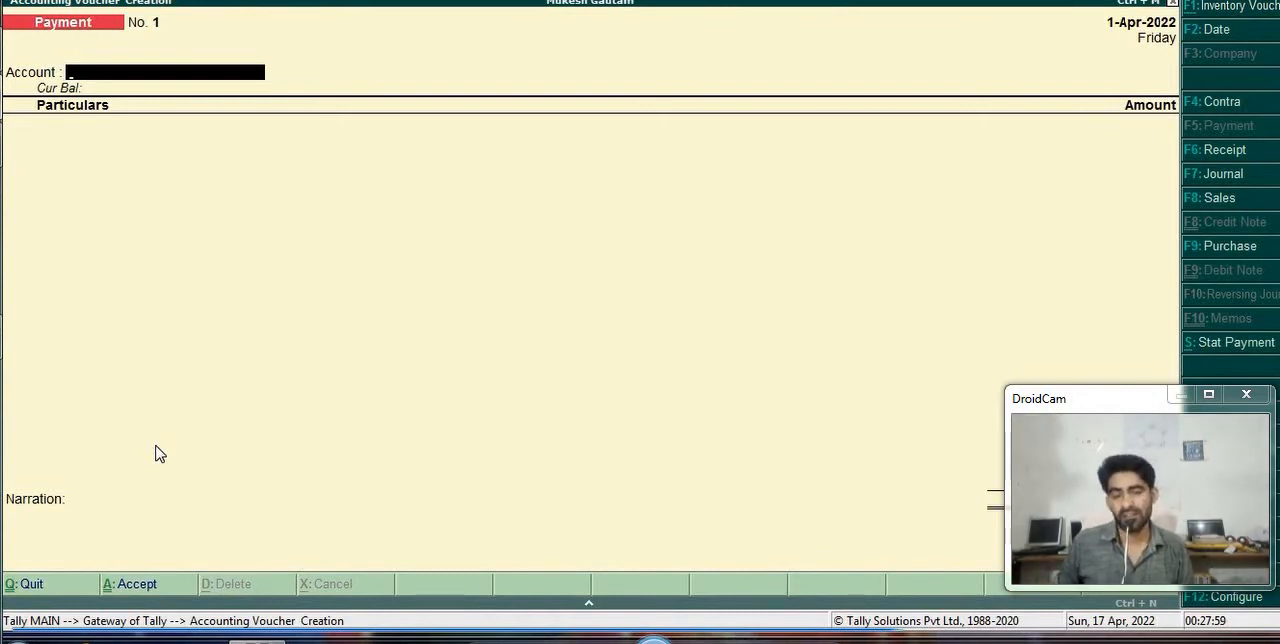
# - Start creating a new ledger for the payment account and name it Hdfc Bank
pyautogui.hotkey('alt', 'c')
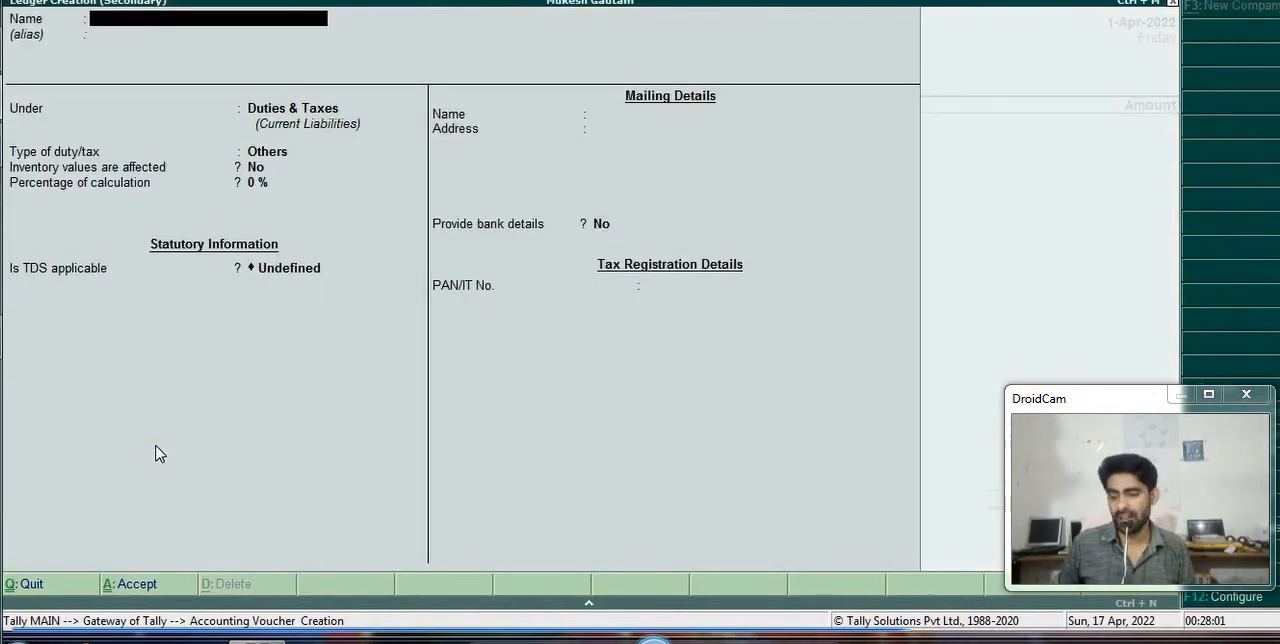
pyautogui.write('H')
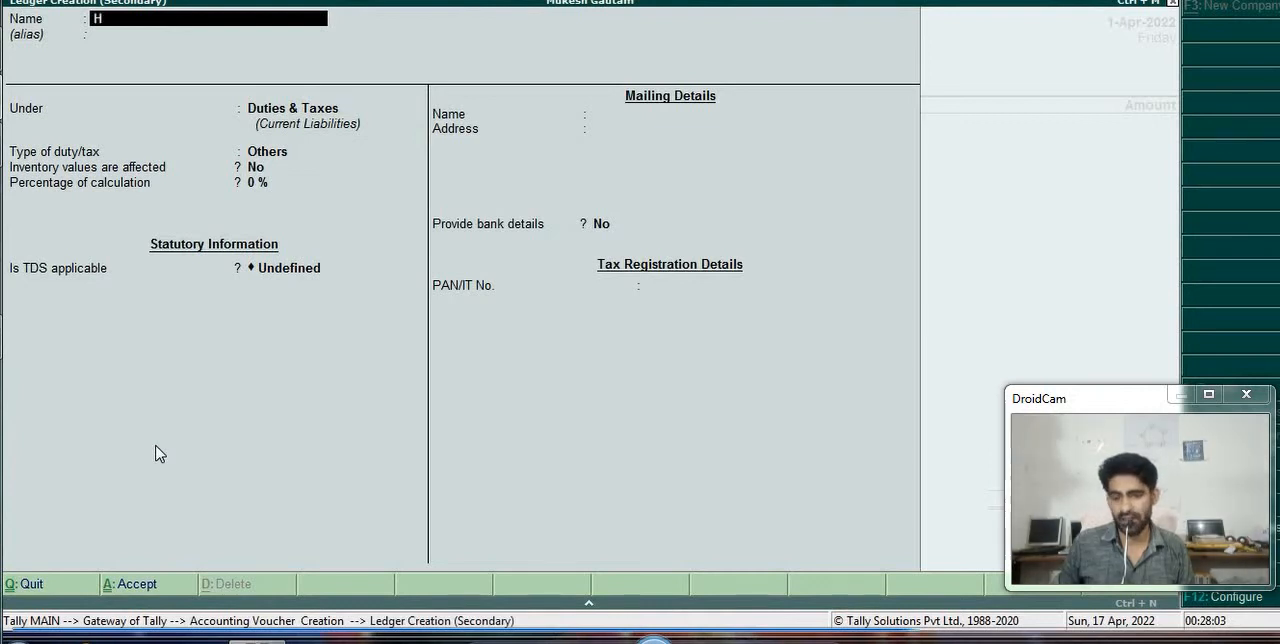
pyautogui.write('dfc Bank')
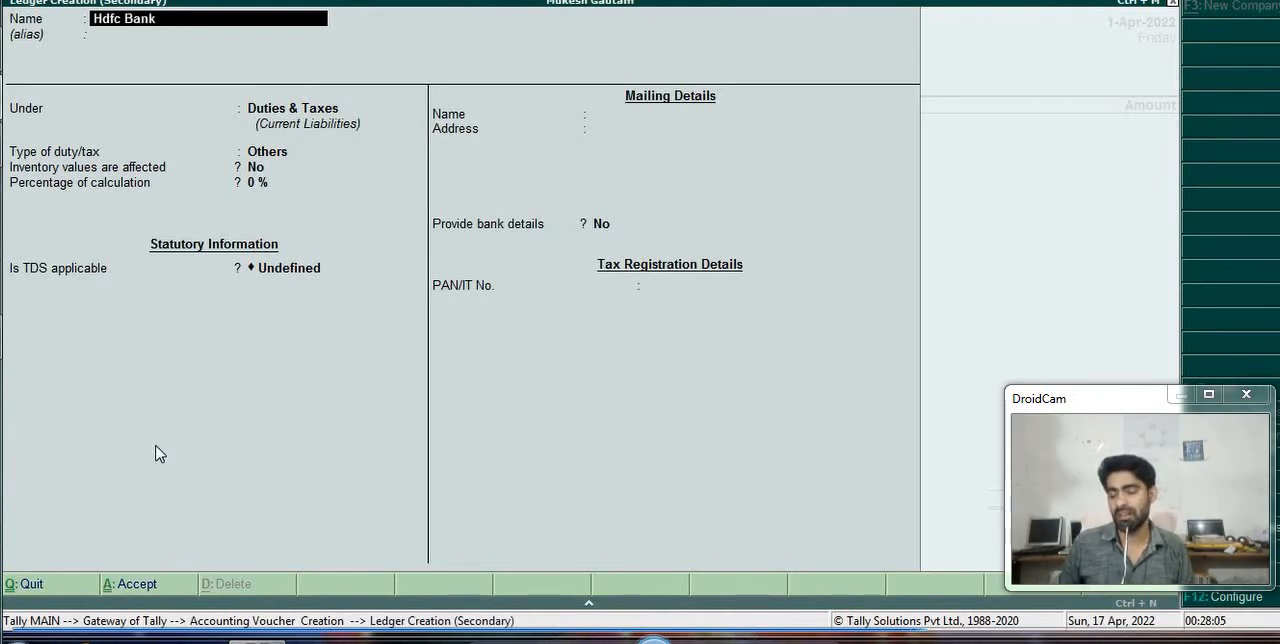
pyautogui.press('Return')
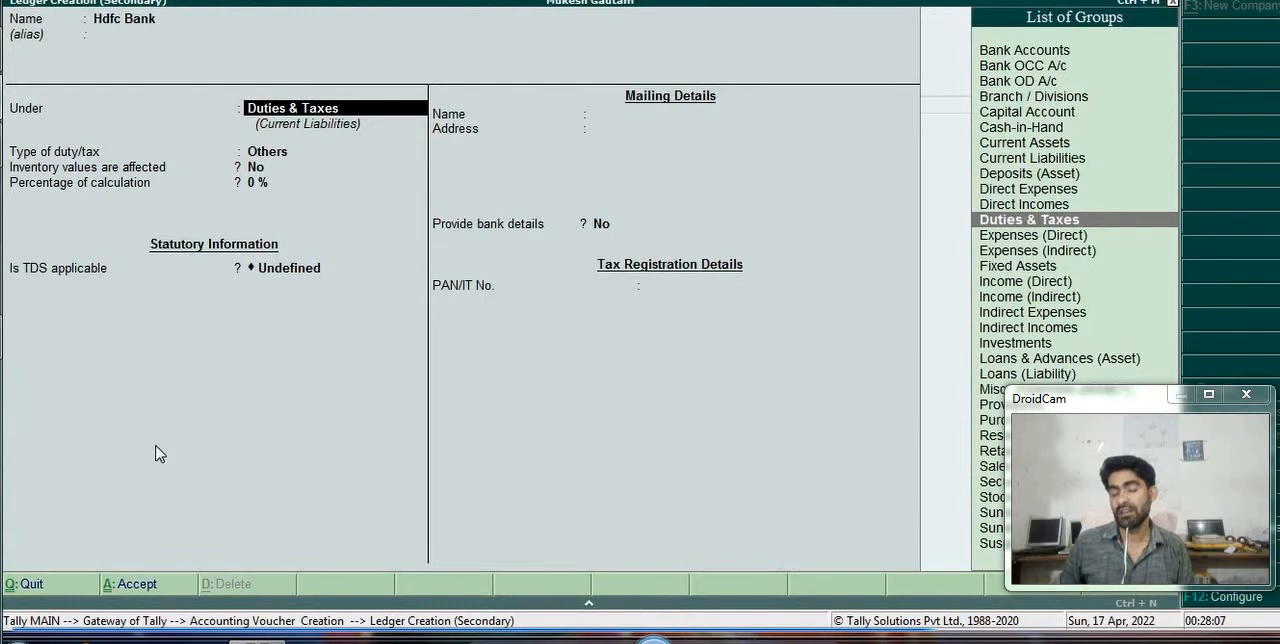
# - Group the Hdfc Bank ledger under Bank Accounts, keep the remaining defaults, and save it
pyautogui.write('b')
pyautogui.press('Up')
pyautogui.press('Up')
pyautogui.press('Up')
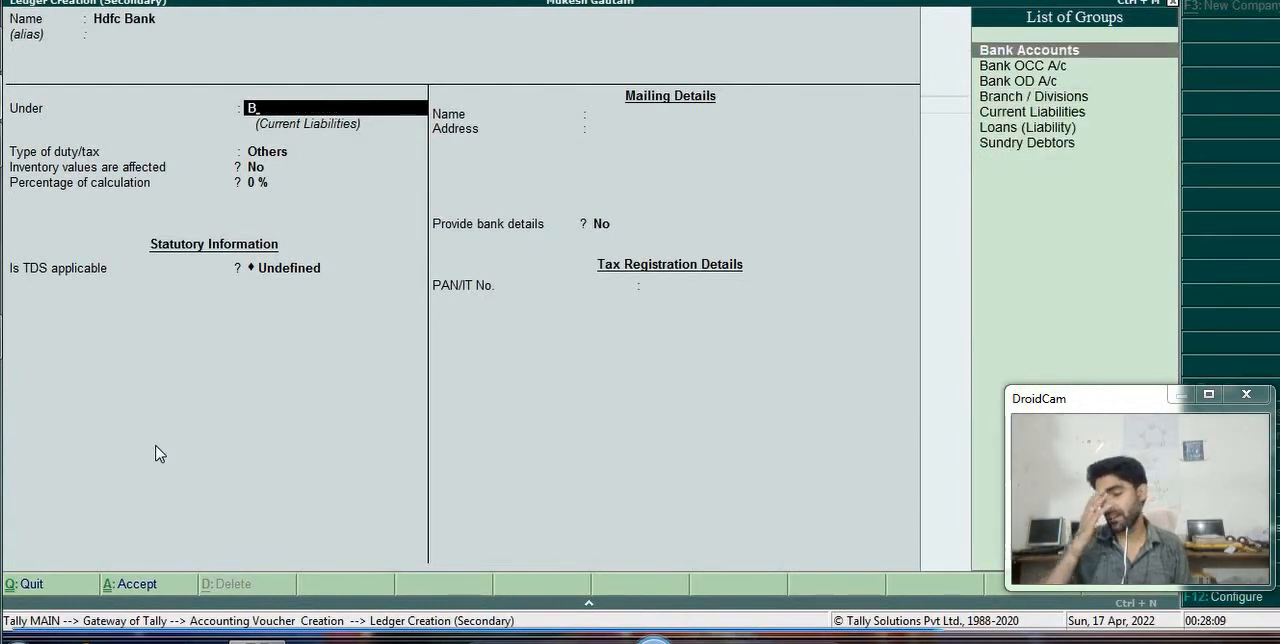
pyautogui.press('Return')
pyautogui.press('Return')
pyautogui.press('Return')
pyautogui.press('Return')
pyautogui.press('Return')
pyautogui.press('Return')
pyautogui.press('Return')
pyautogui.press('Return')
pyautogui.press('Return')
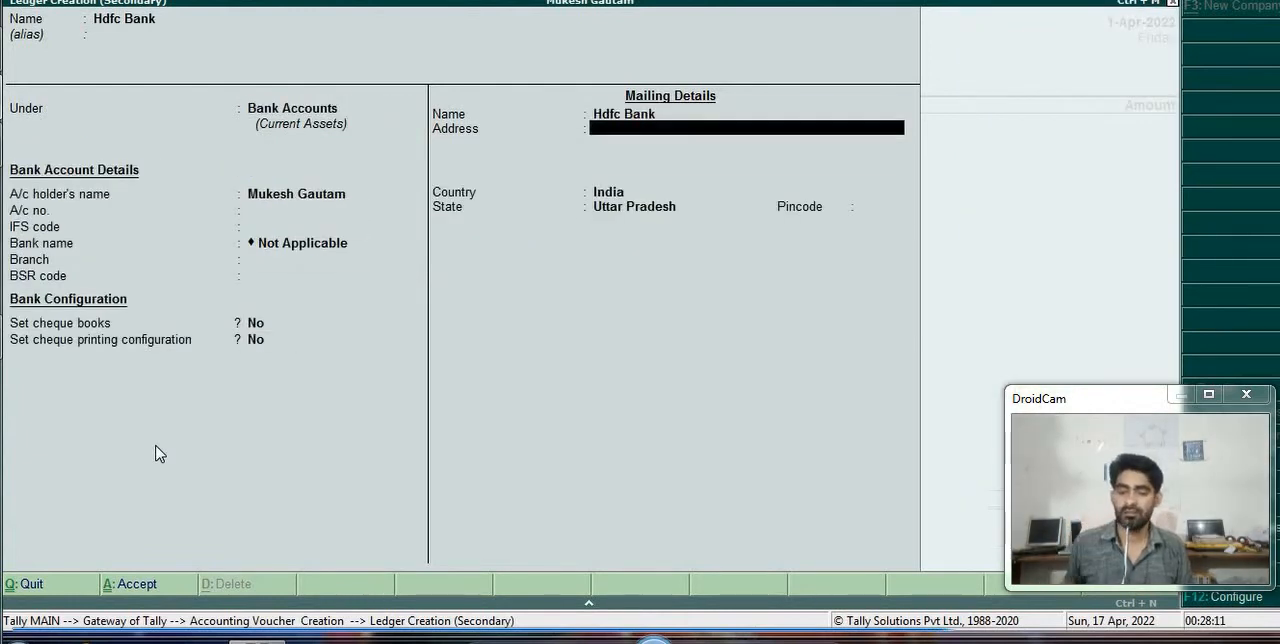
pyautogui.press('Return')
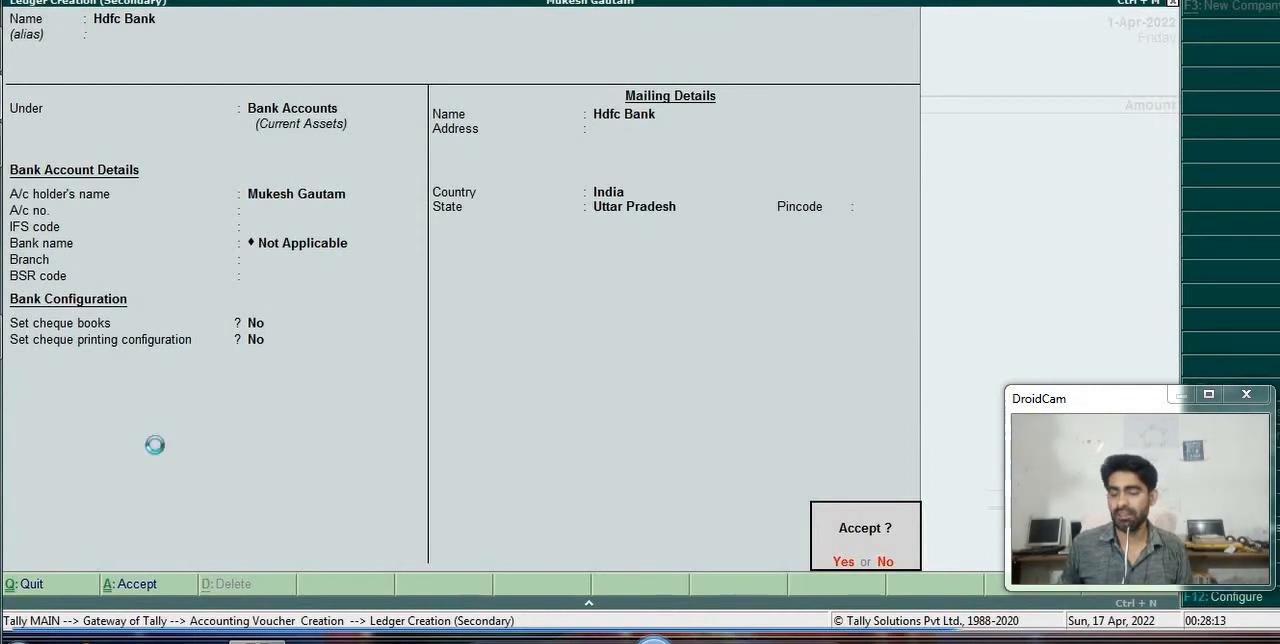
pyautogui.press('Return')
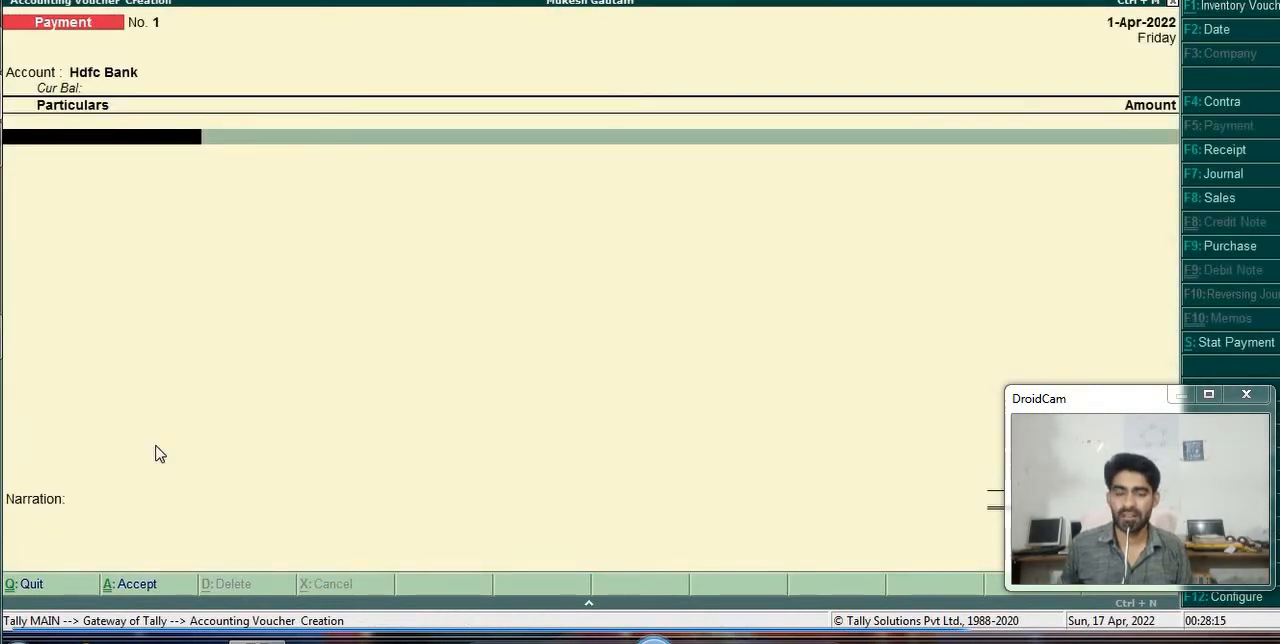
# - Add the party ledger to the Hdfc Bank payment voucher with an amount of 4000
pyautogui.press('Up')
pyautogui.press('Down')
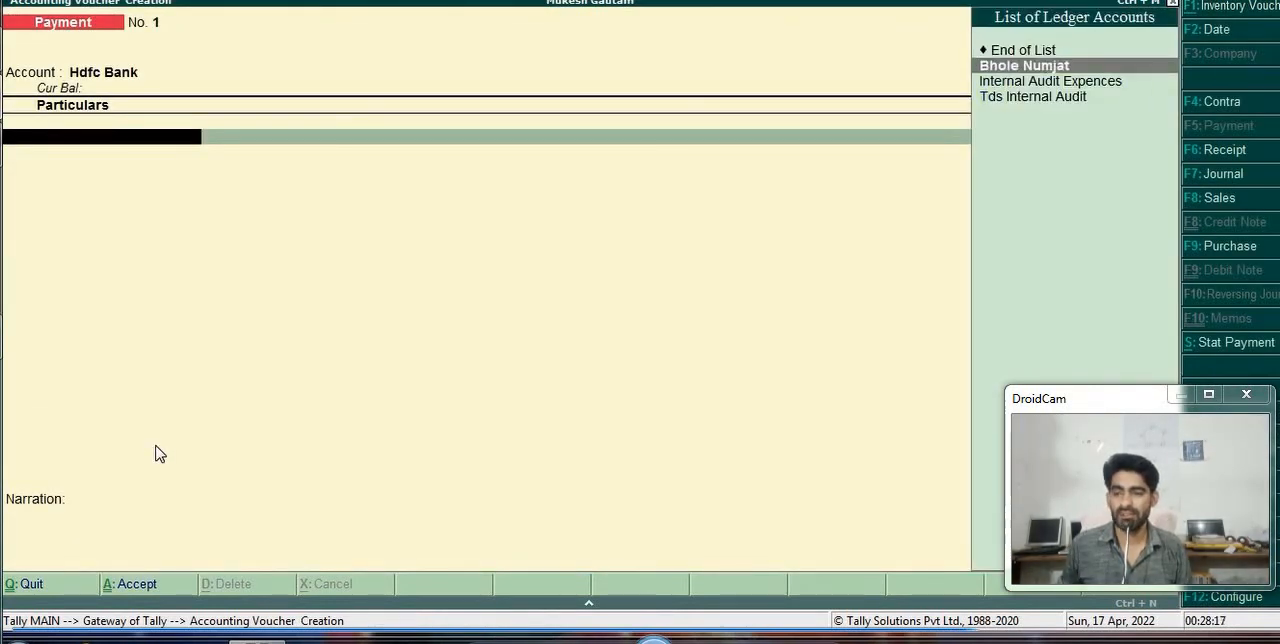
pyautogui.press('Return')
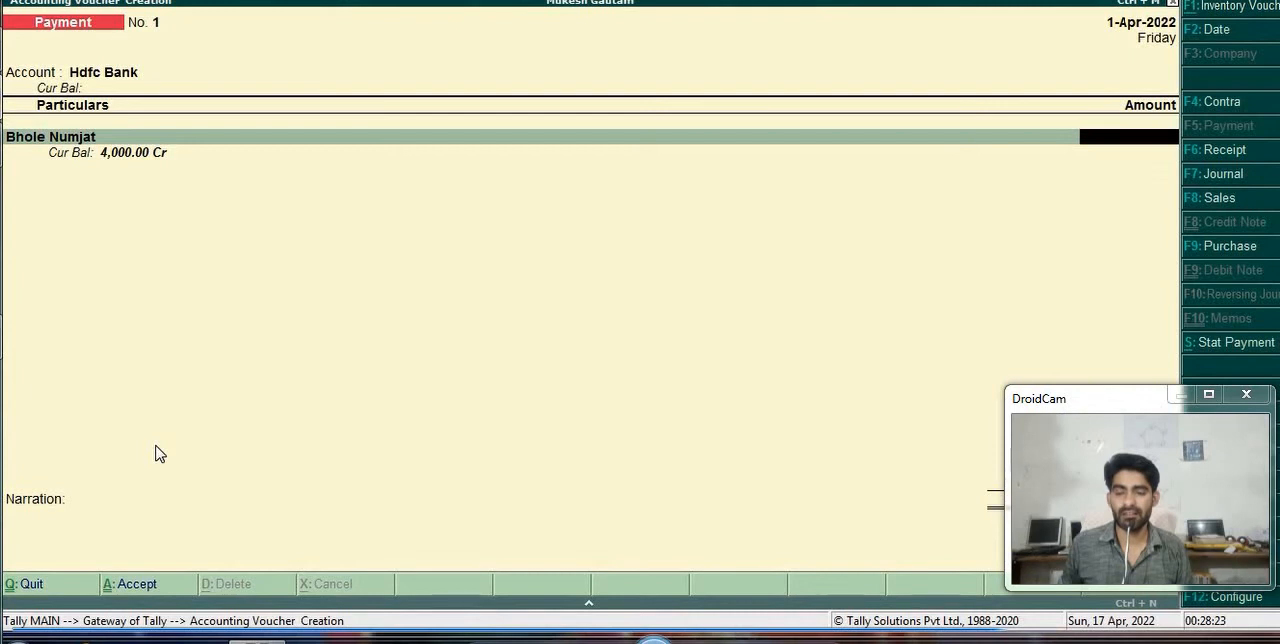
pyautogui.write('4000')
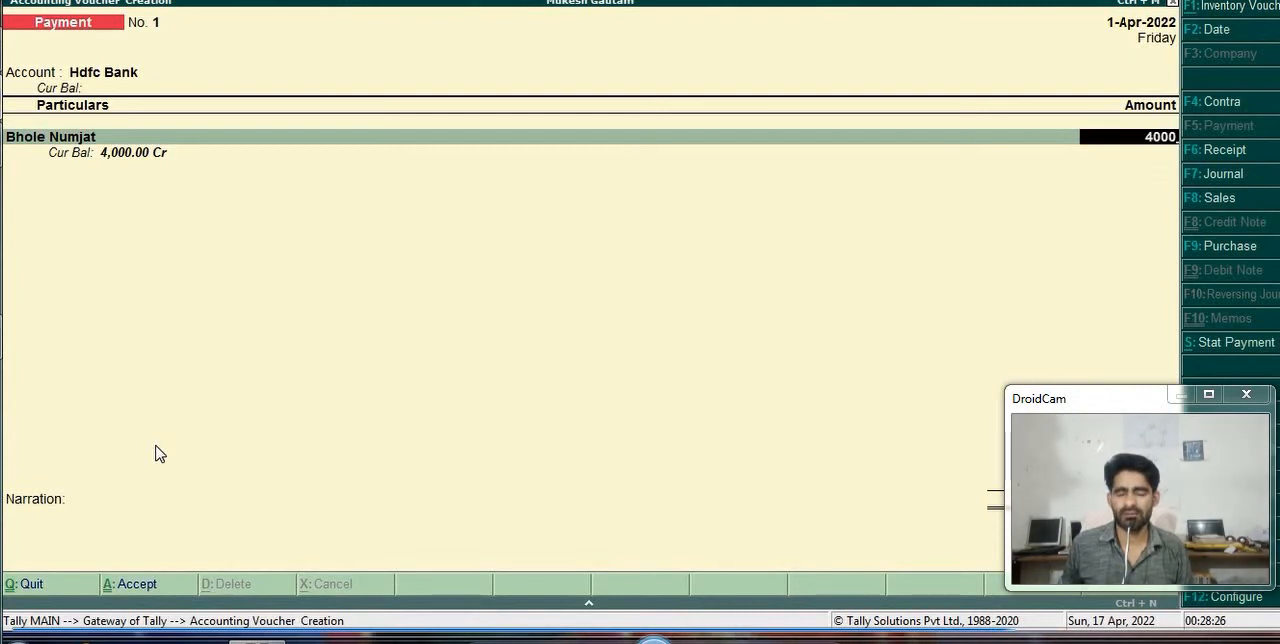
pyautogui.press('Return')
# - Allocate 4500 Dr of the party's payment as Agst Ref to bill Ex-002
pyautogui.press('Return')
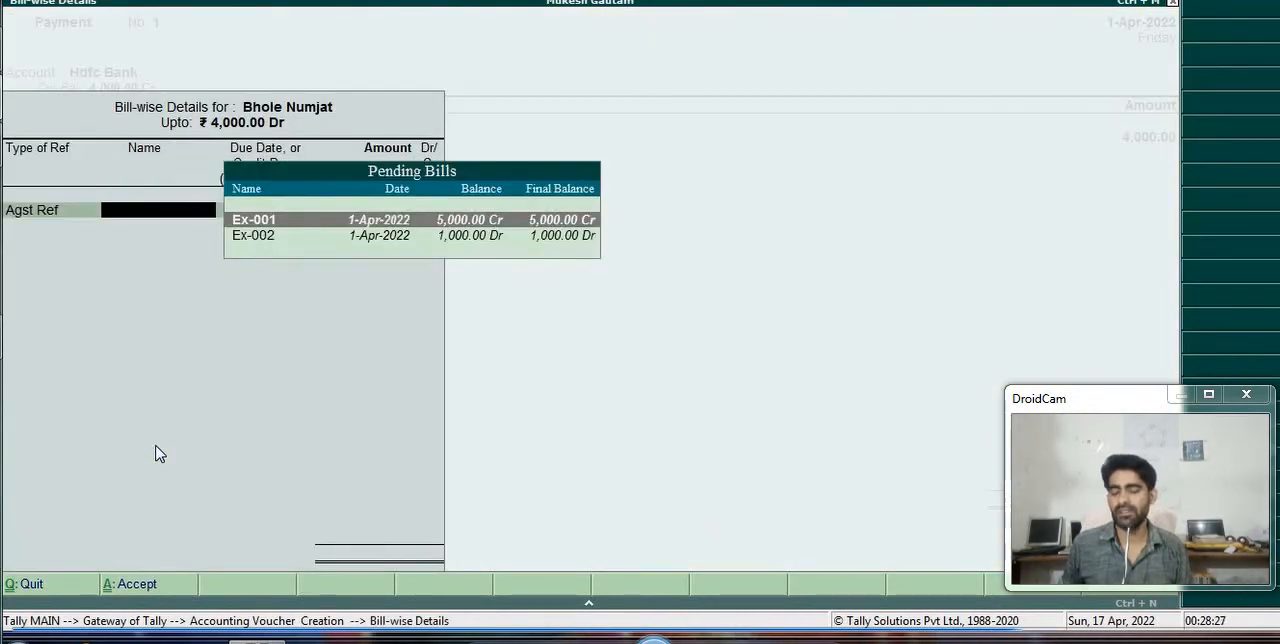
pyautogui.press('Return')
pyautogui.press('Return')
pyautogui.press('Return')
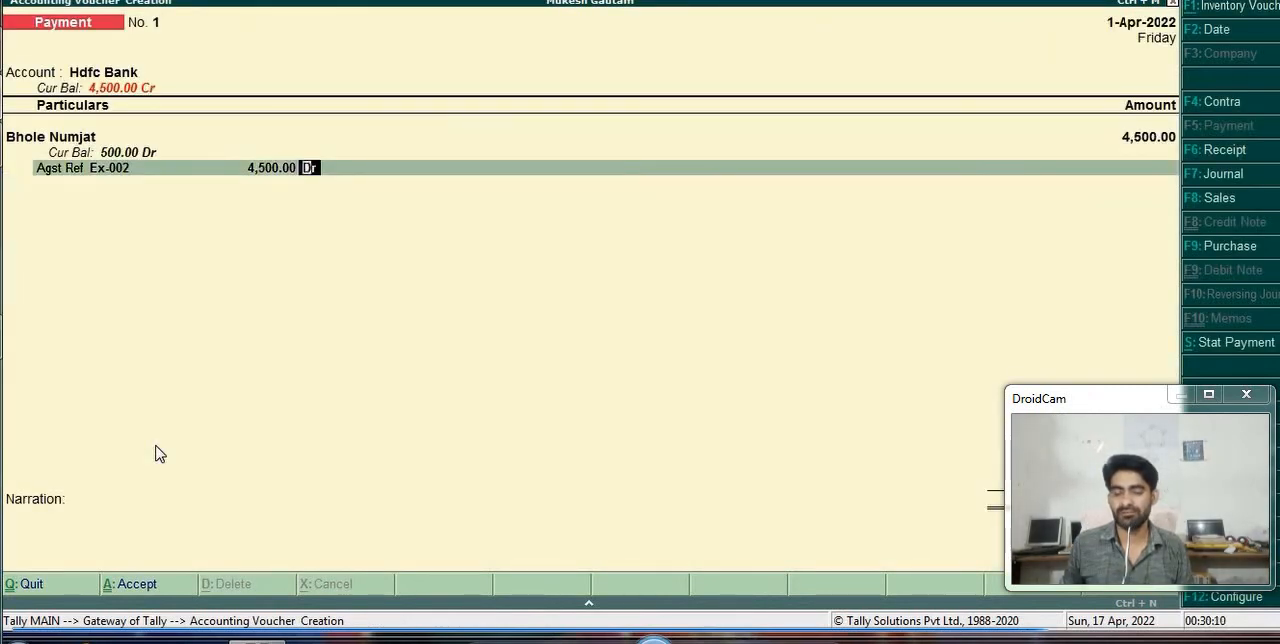
pyautogui.press('Return')
# - Keep the Cheque bank allocation for Hdfc Bank without an instrument number and save the payment voucher
pyautogui.press('Return')
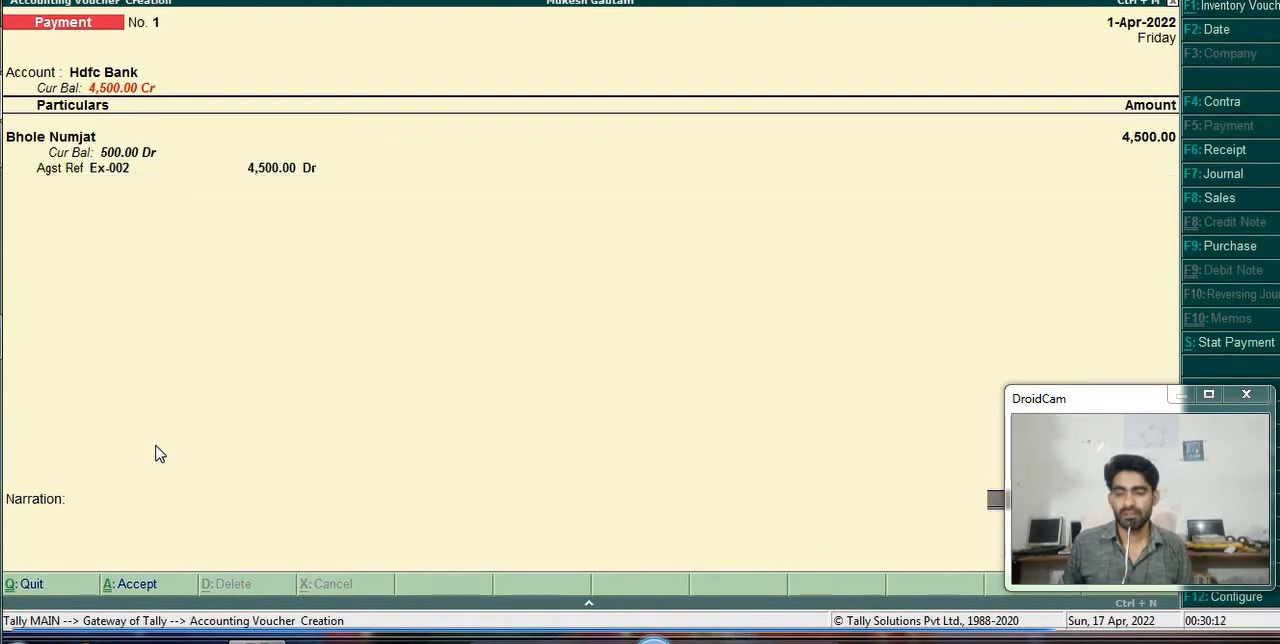
pyautogui.press('Return')
pyautogui.press('Return')
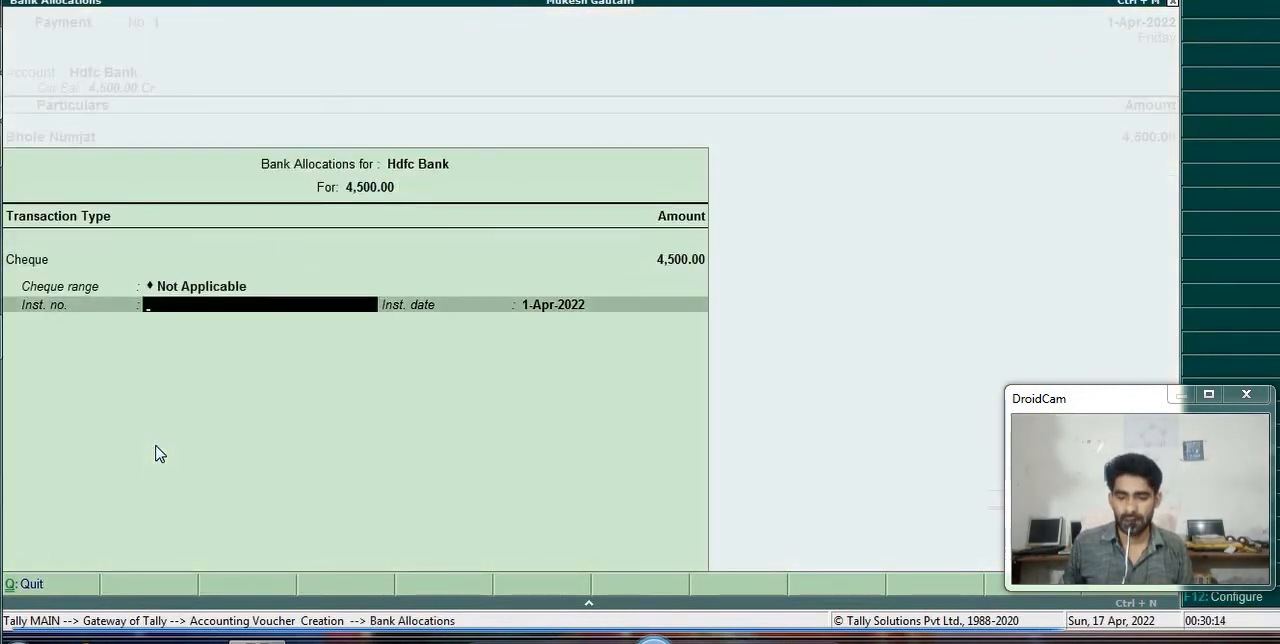
pyautogui.press('Return')
pyautogui.press('Return')
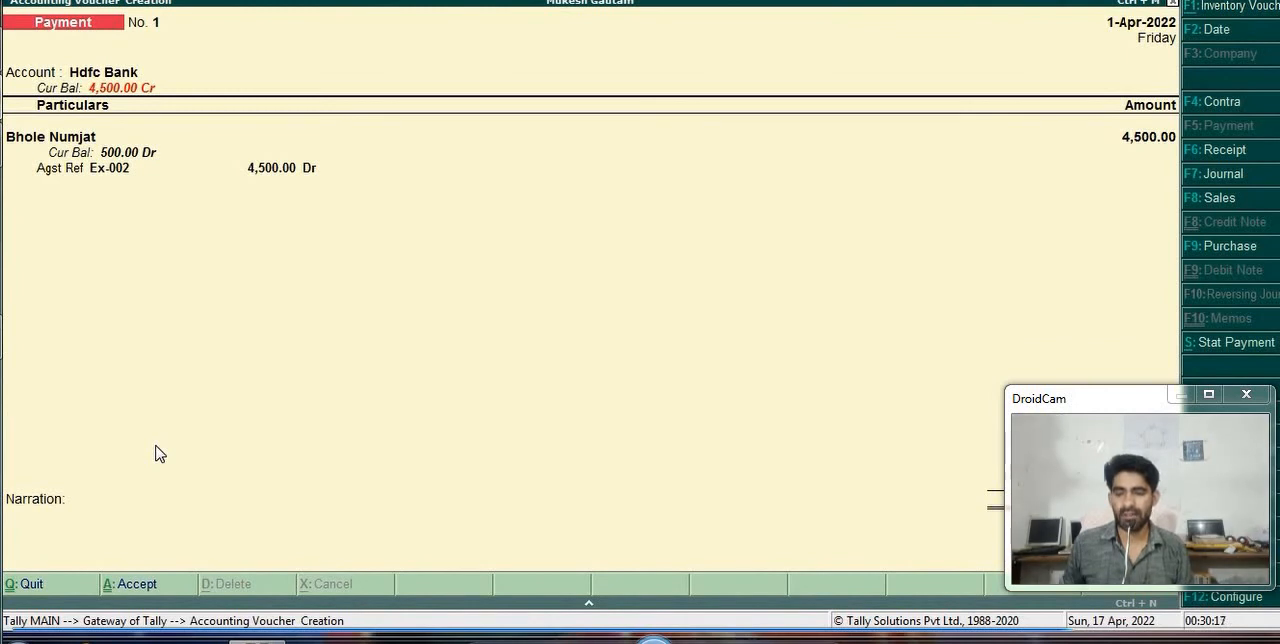
pyautogui.press('Return')
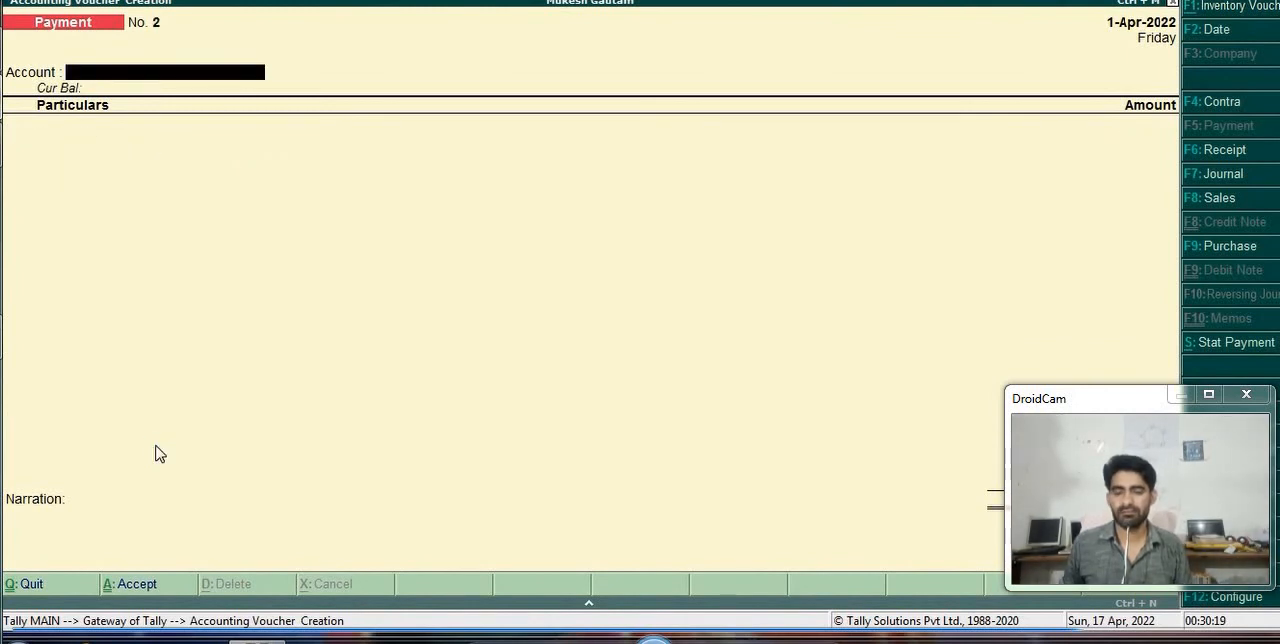
# - Review the payment voucher configuration and accept it with single entry mode kept at Yes
pyautogui.press('F12')
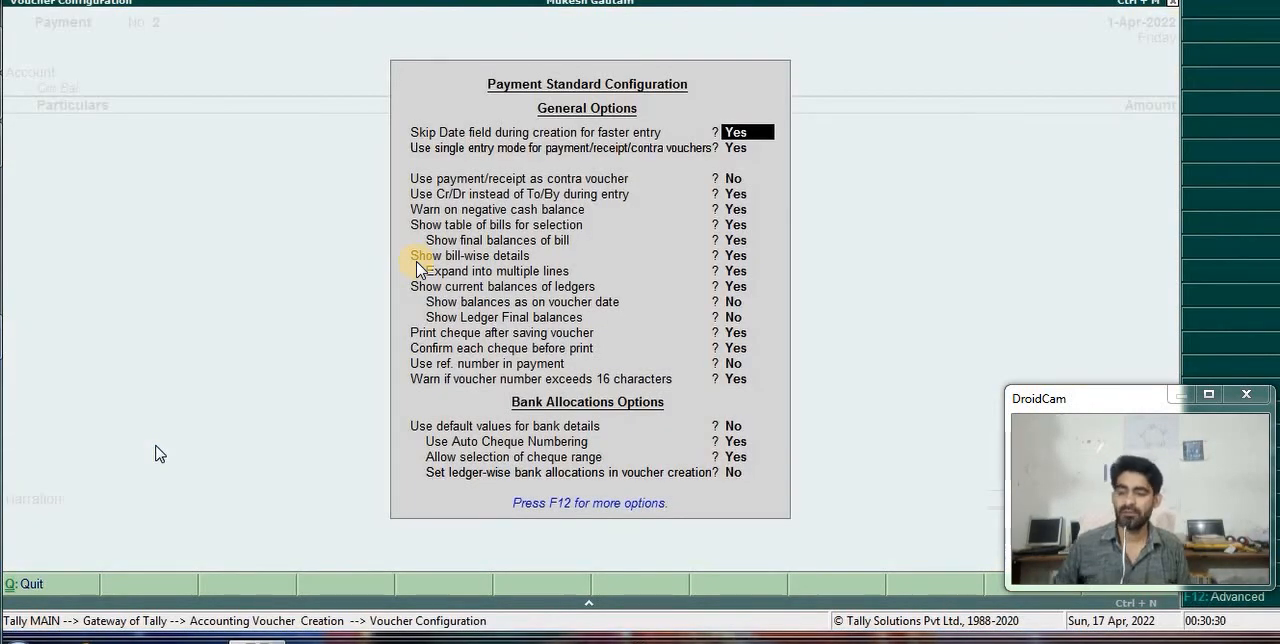
pyautogui.press('Return')
pyautogui.press('Return')
pyautogui.press('Return')
pyautogui.press('Return')
pyautogui.press('Return')
pyautogui.press('Return')
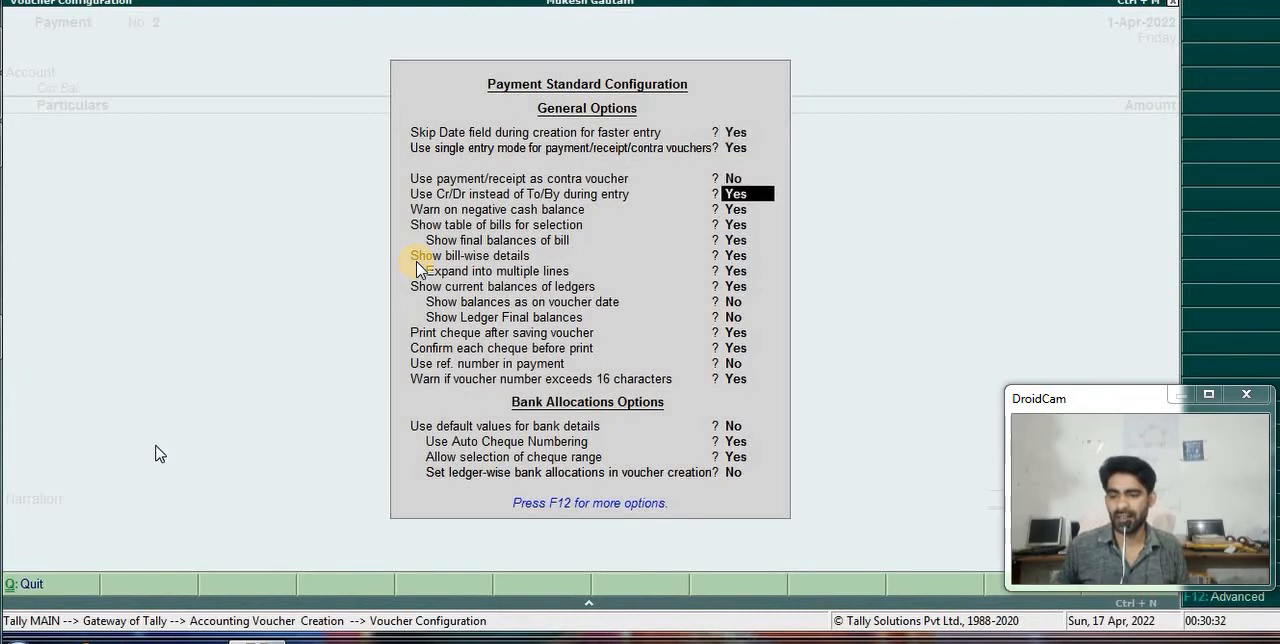
pyautogui.hotkey('ctrl', 'a')
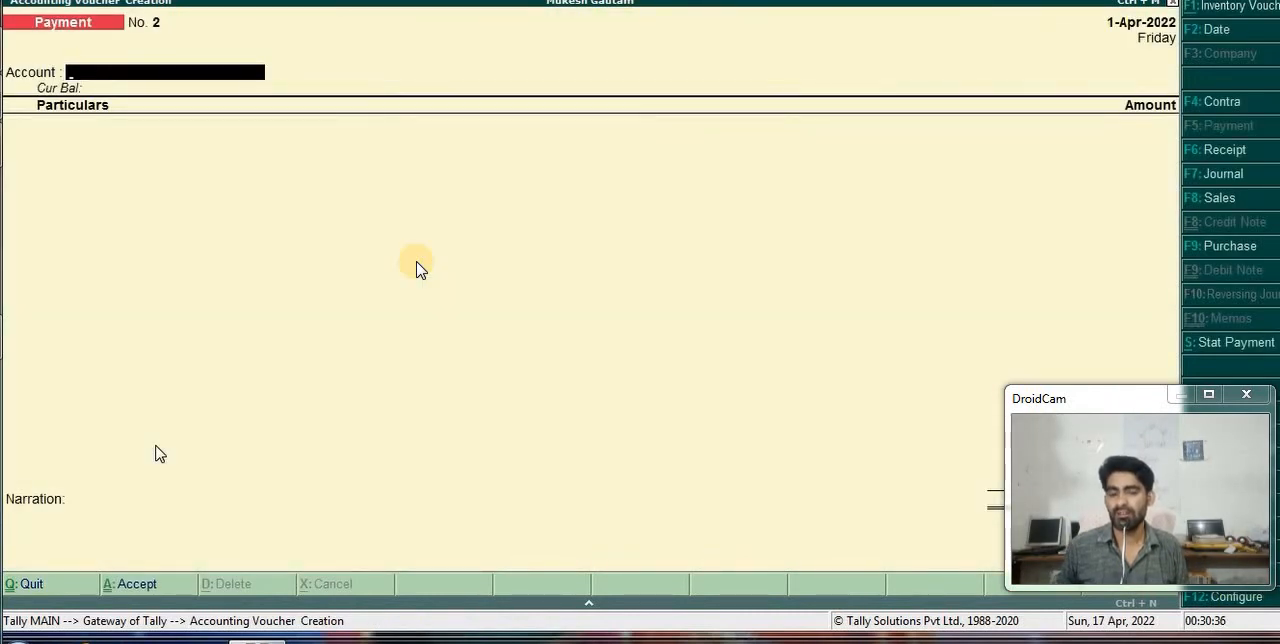
# - Set Hdfc Bank as the payment voucher's account and add the Tds Internal Audit ledger under the particulars
pyautogui.press('Down')
pyautogui.press('Return')
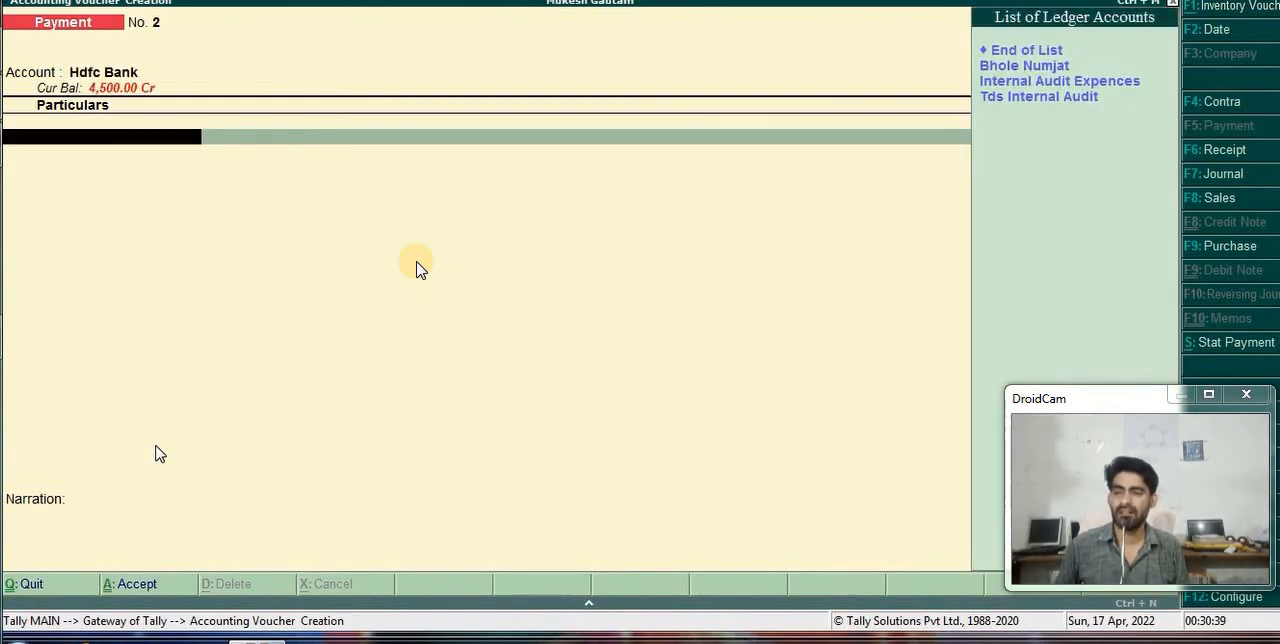
pyautogui.press('Down')
pyautogui.press('Down')
pyautogui.press('Down')
pyautogui.press('Return')
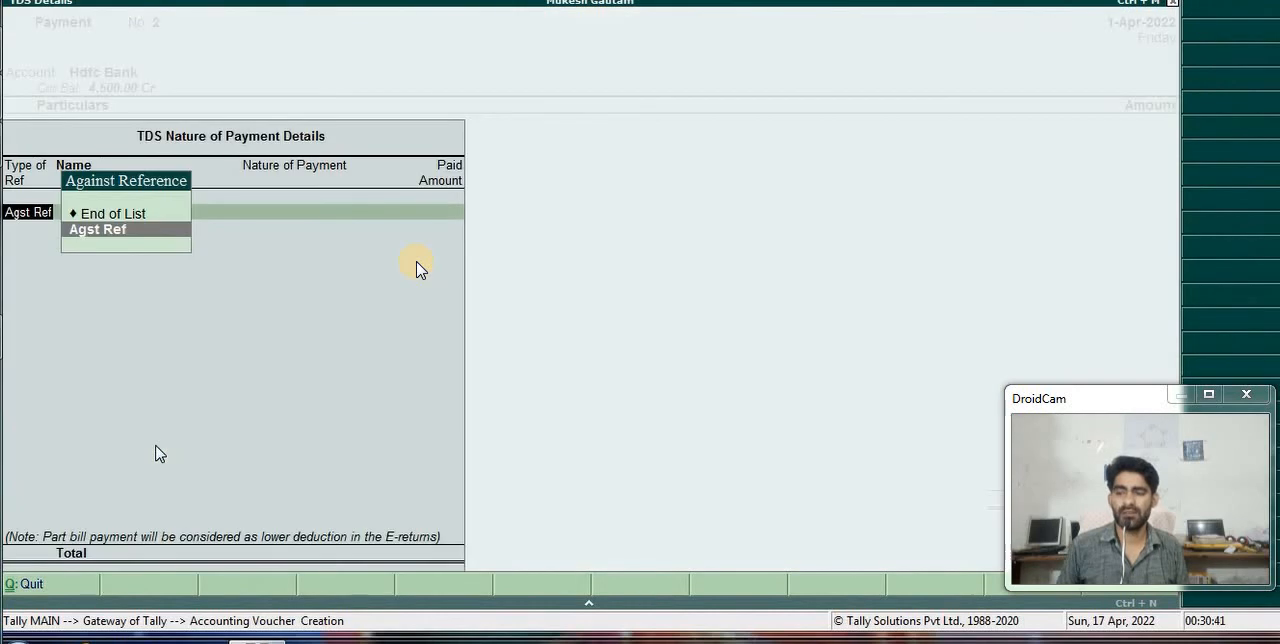
# - Allocate the TDS payment as Agst Ref to Jrnl / 1 / 1 with a paid amount of 1,000.00
pyautogui.press('Return')
pyautogui.press('Return')
pyautogui.press('Return')
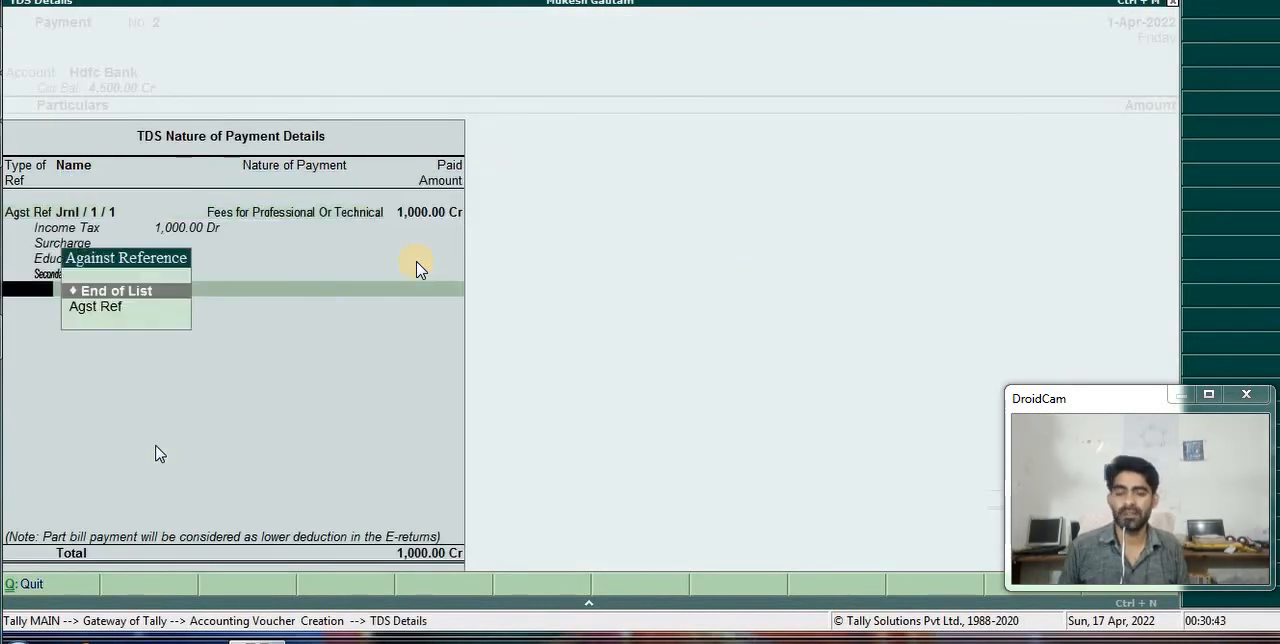
pyautogui.press('Return')
# - Finish the TDS payment voucher without a narration and save it
pyautogui.press('Return')
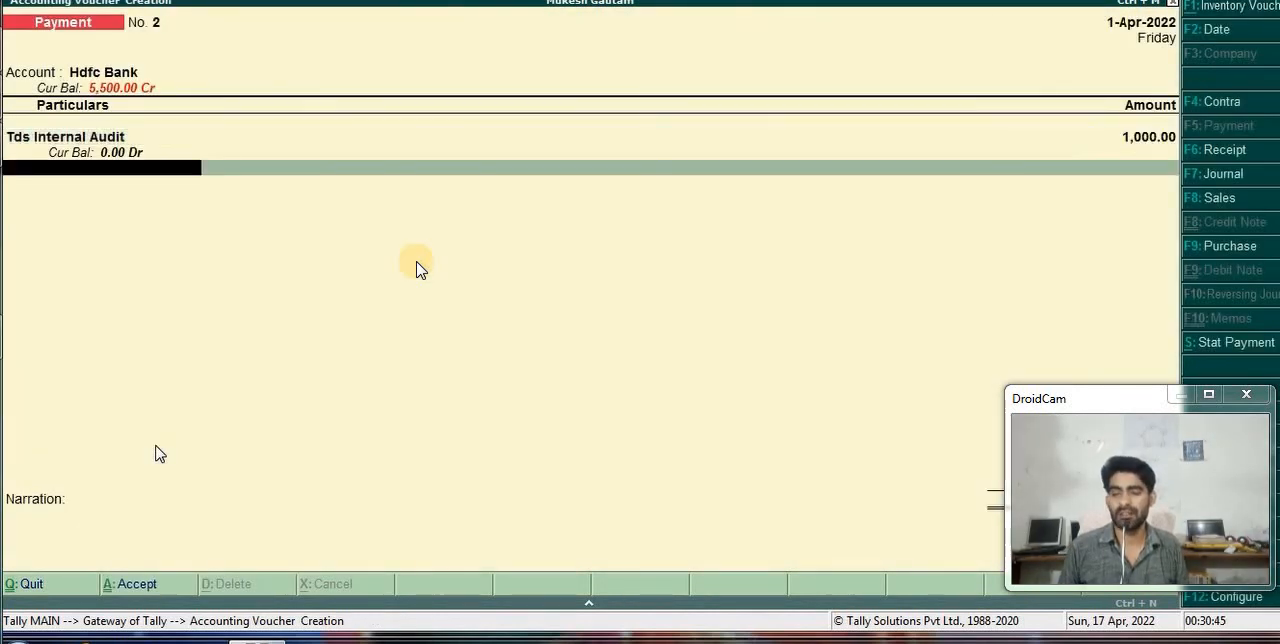
pyautogui.press('Return')
pyautogui.press('Return')
pyautogui.press('Return')
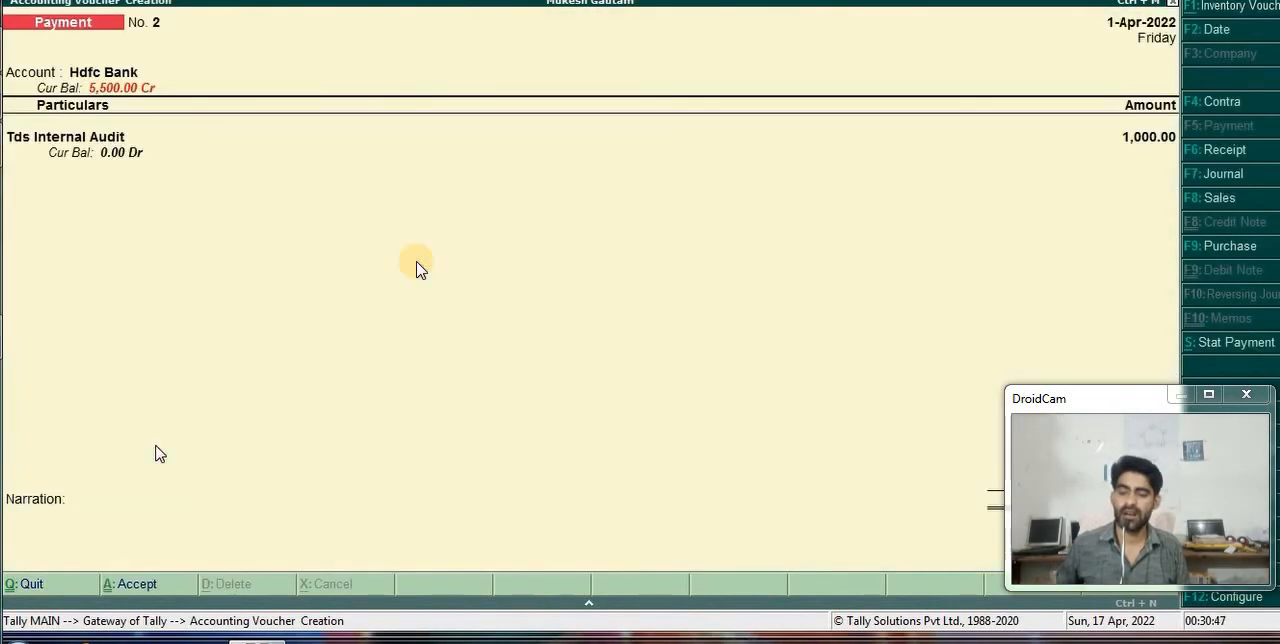
pyautogui.press('Return')
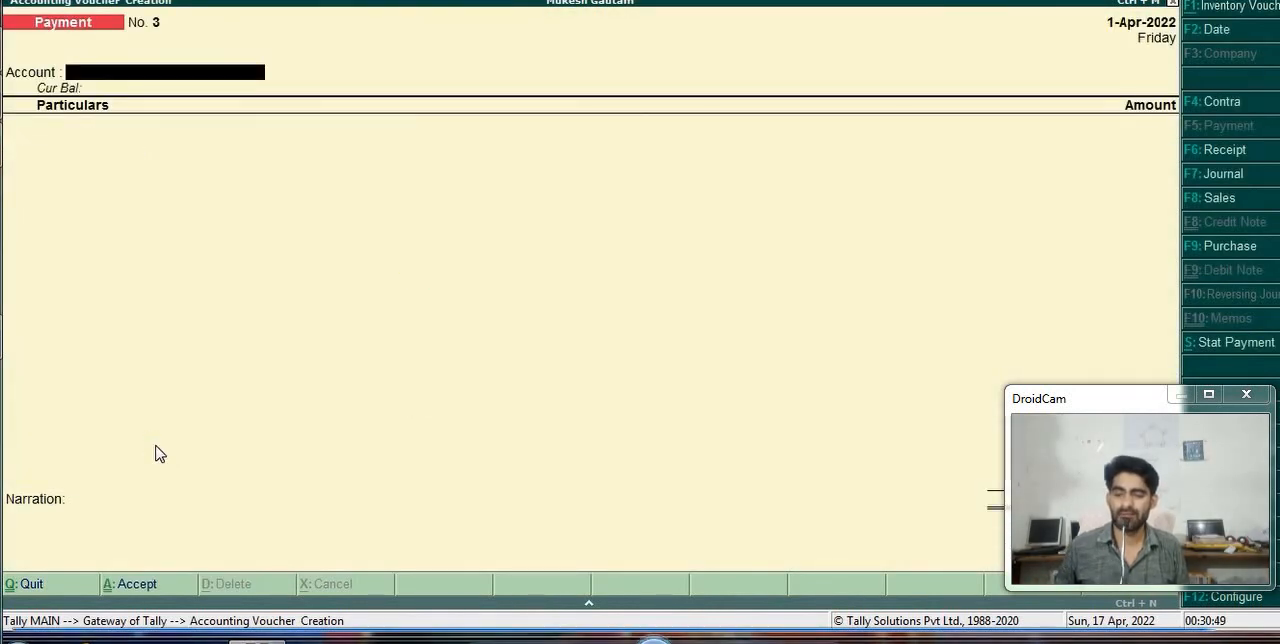
# - Reopen the saved TDS payment voucher and generate its print preview with Print as TDS Challan set to Yes
pyautogui.press('pageup')
pyautogui.hotkey('alt', 'p')
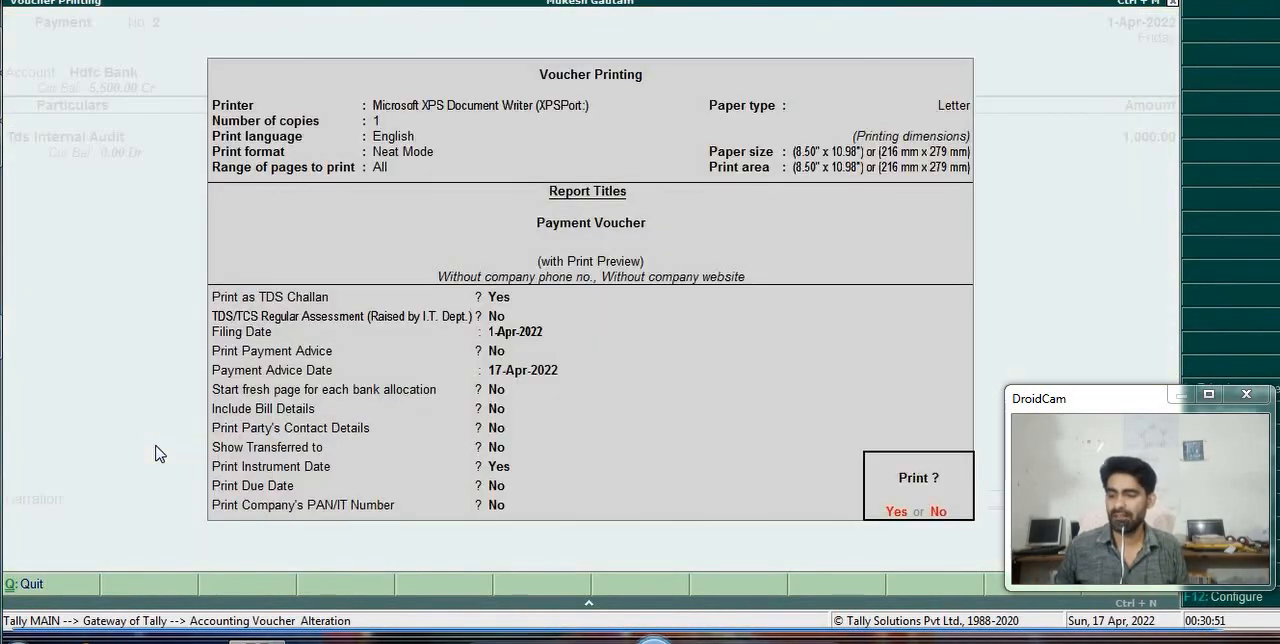
pyautogui.press('BackSpace')
pyautogui.press('Return')
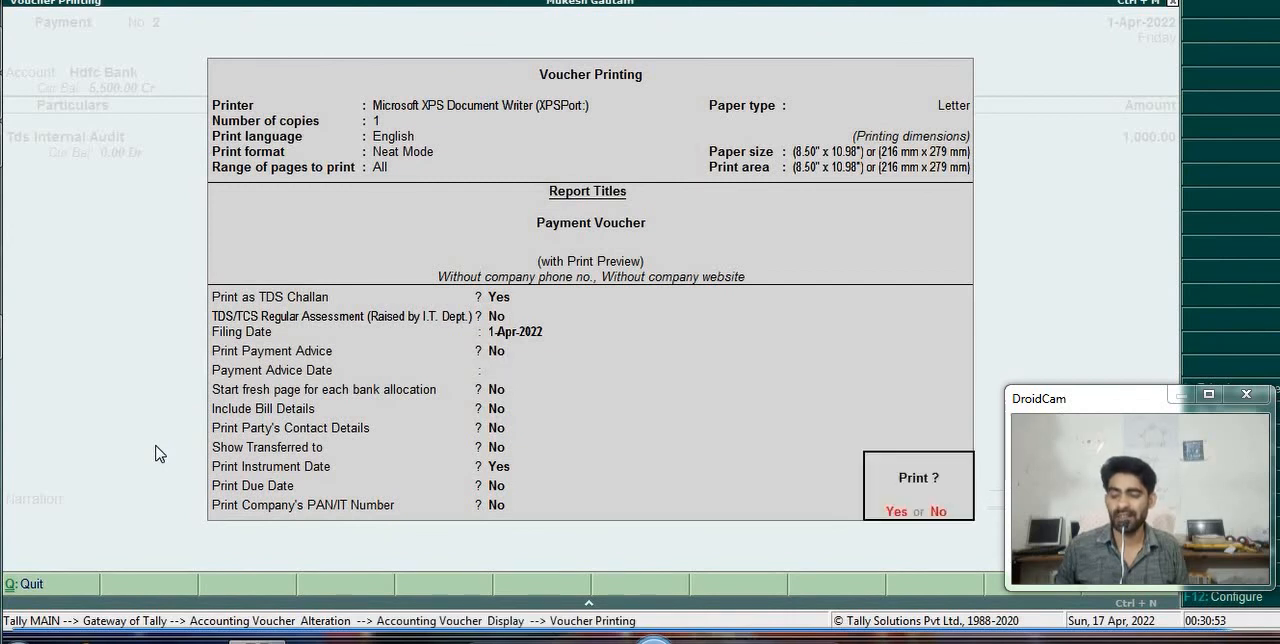
pyautogui.press('Return')
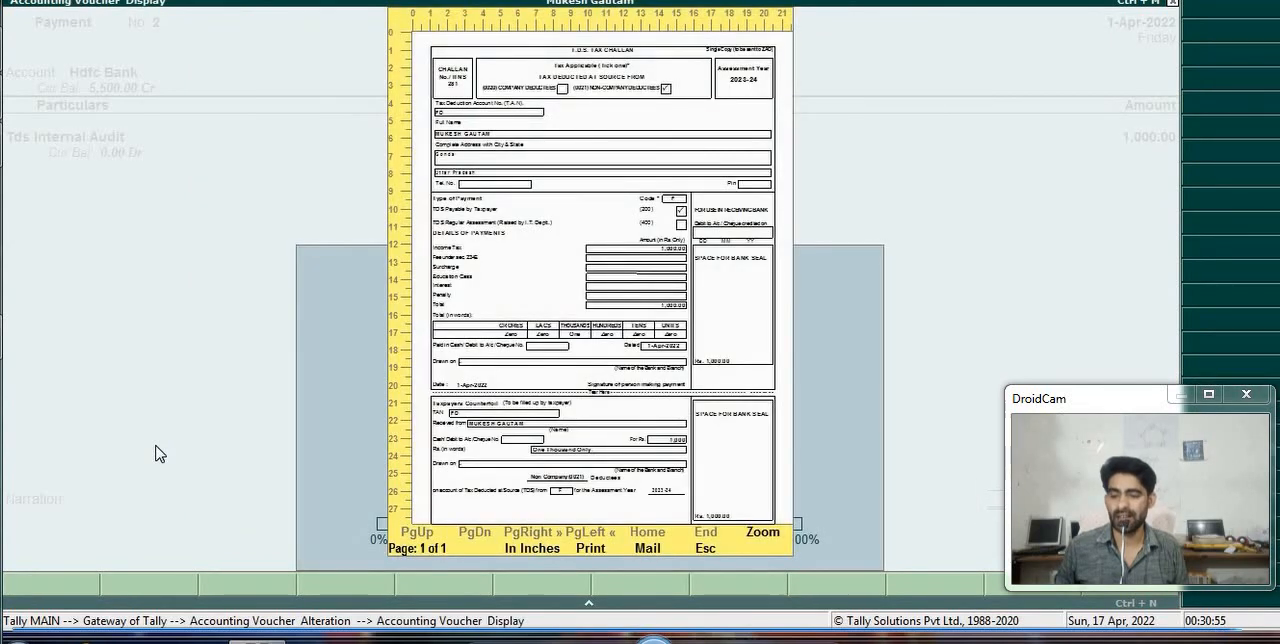
# - Enlarge the T.D.S. tax challan preview and examine its deductee type, payment details and taxpayer's counterfoil
pyautogui.click(752, 540)
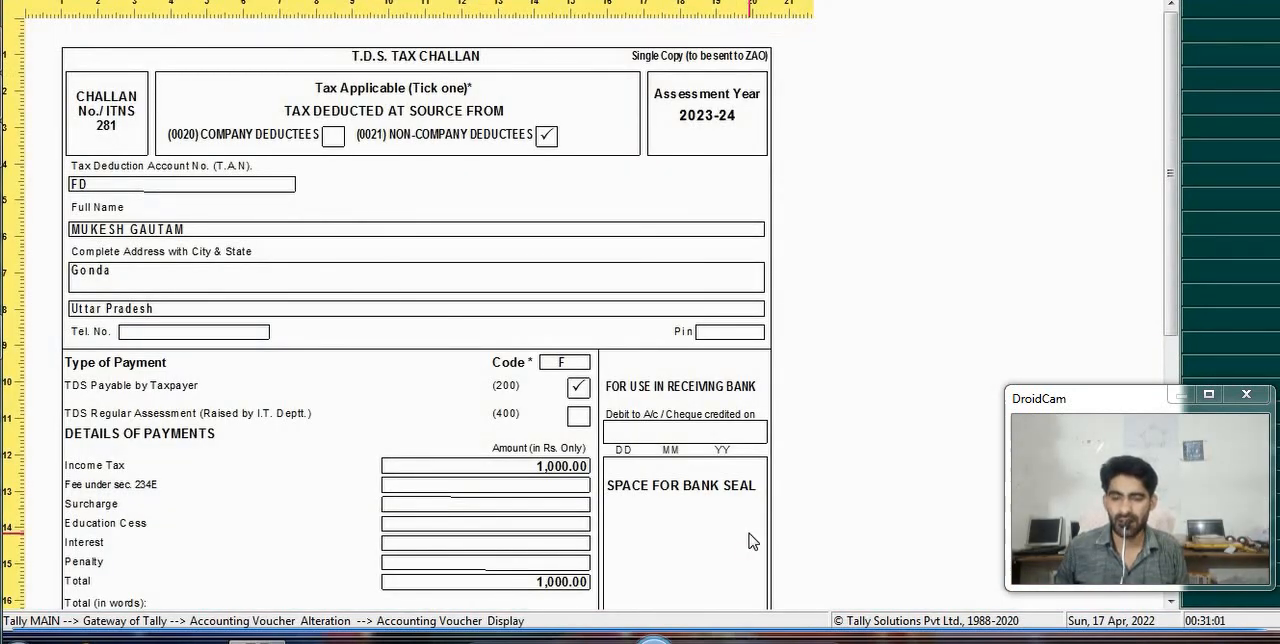
pyautogui.scroll(-1, 752, 541)
pyautogui.scroll(-1, 752, 541)
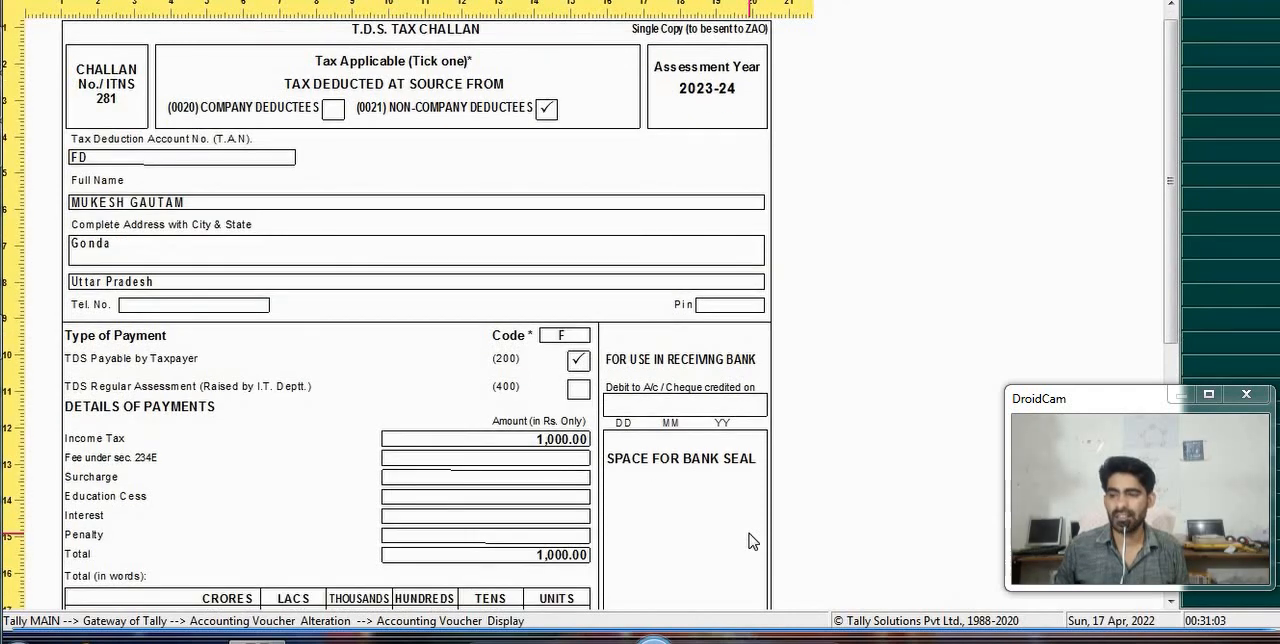
pyautogui.scroll(-4, 752, 541)
pyautogui.scroll(-12, 752, 541)
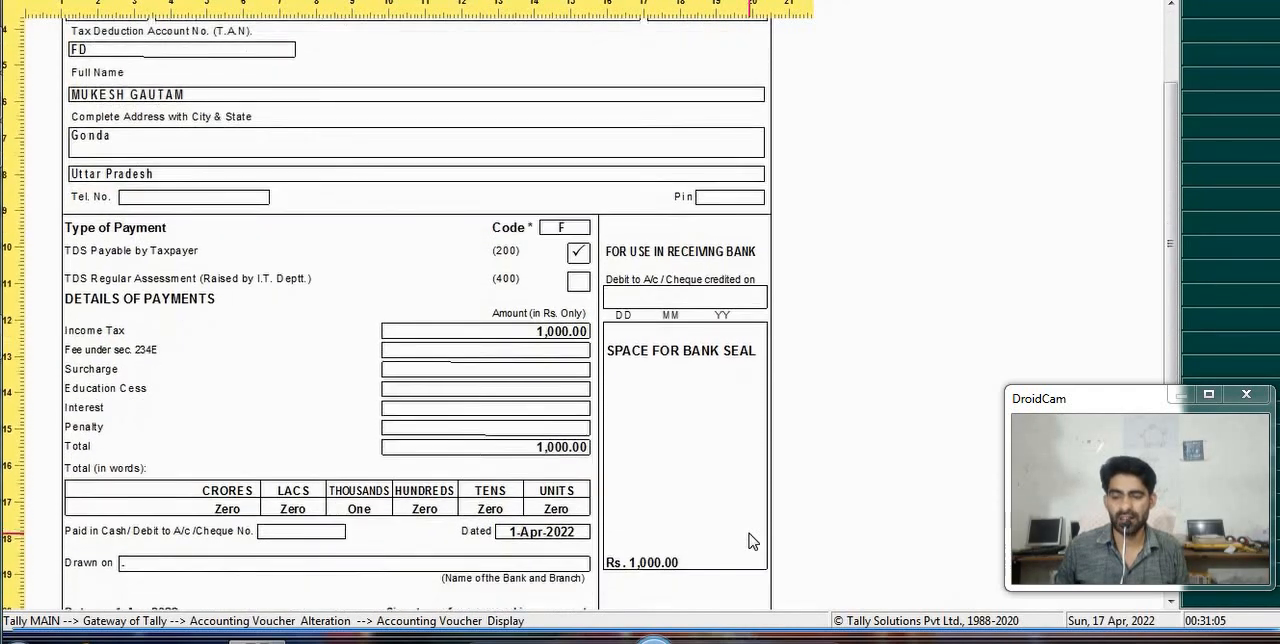
pyautogui.scroll(-10, 752, 541)
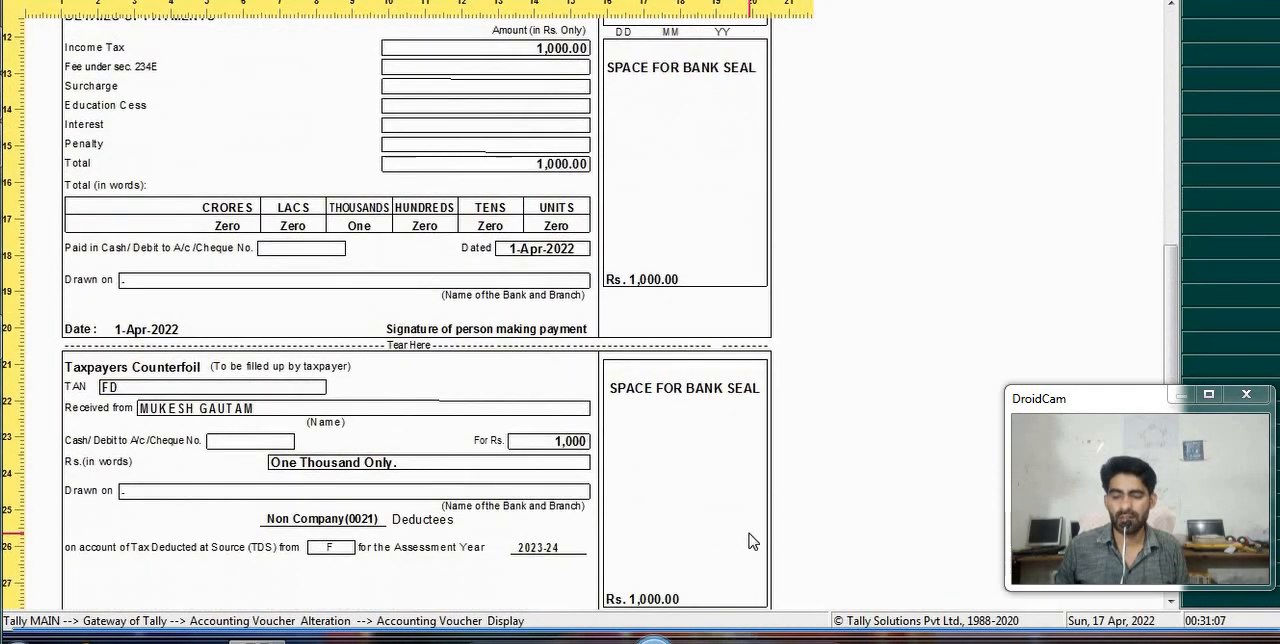